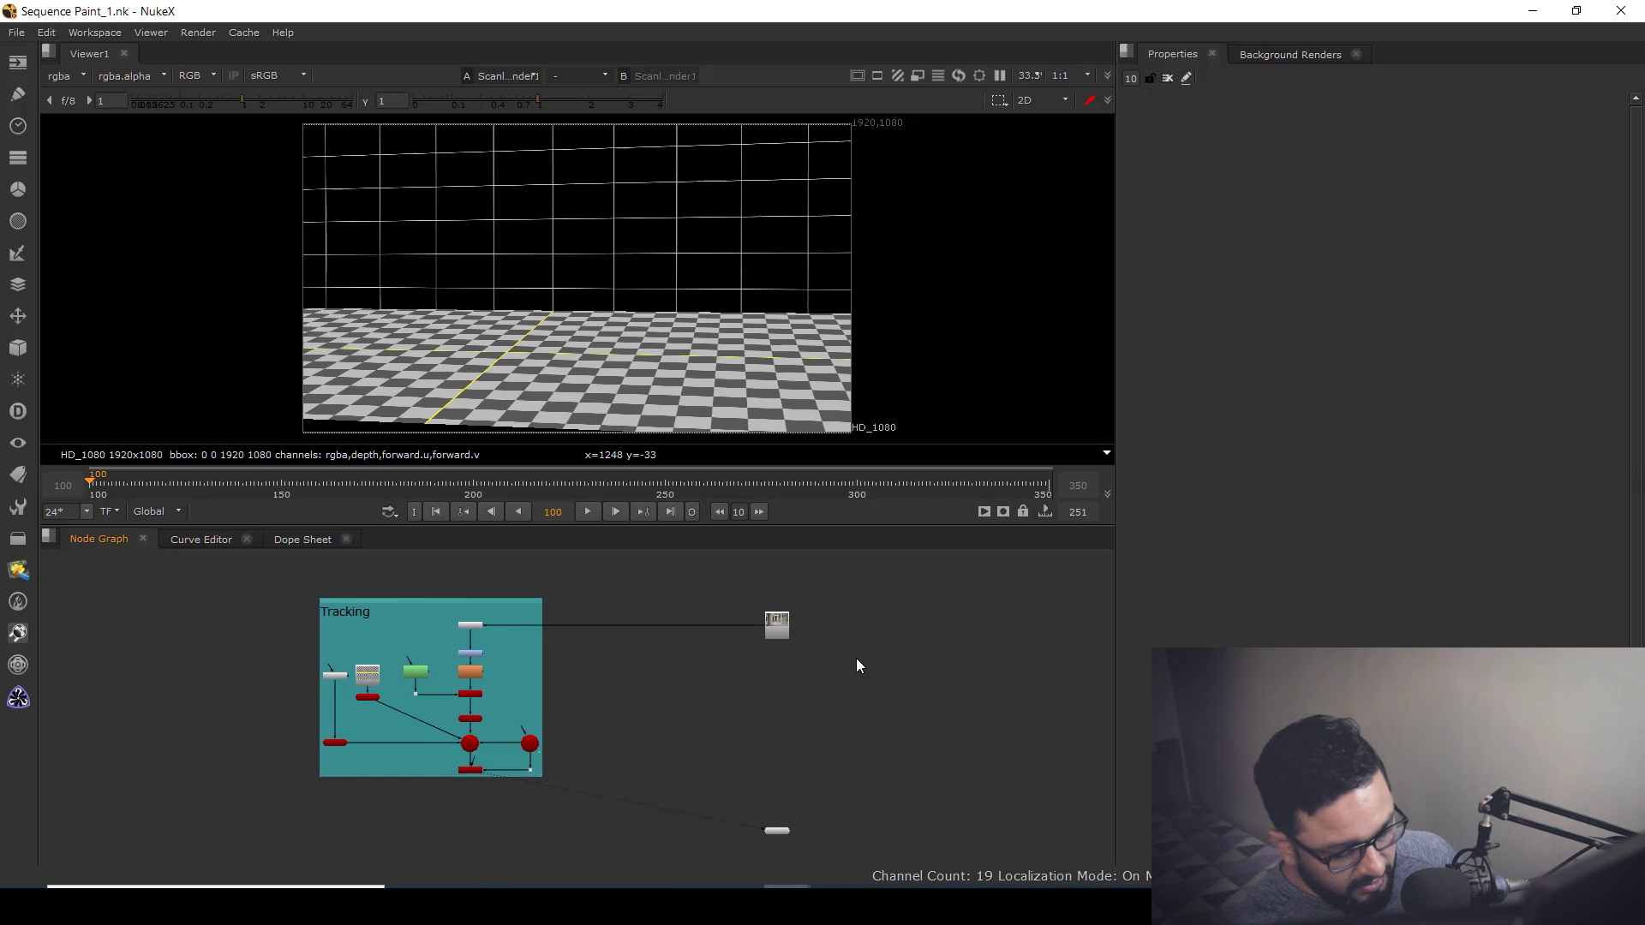
Step: Add a RotoPaint node with its bg input connected to the Girl Walking Read1 node, and view the Read1 footage
scroll(856, 658, "up", 5)
middle_click_drag(820, 759, 833, 788)
left_click_drag(833, 787, 861, 670)
middle_click_drag(844, 739, 870, 822)
left_click_drag(869, 701, 582, 733)
left_click_drag(878, 749, 731, 855)
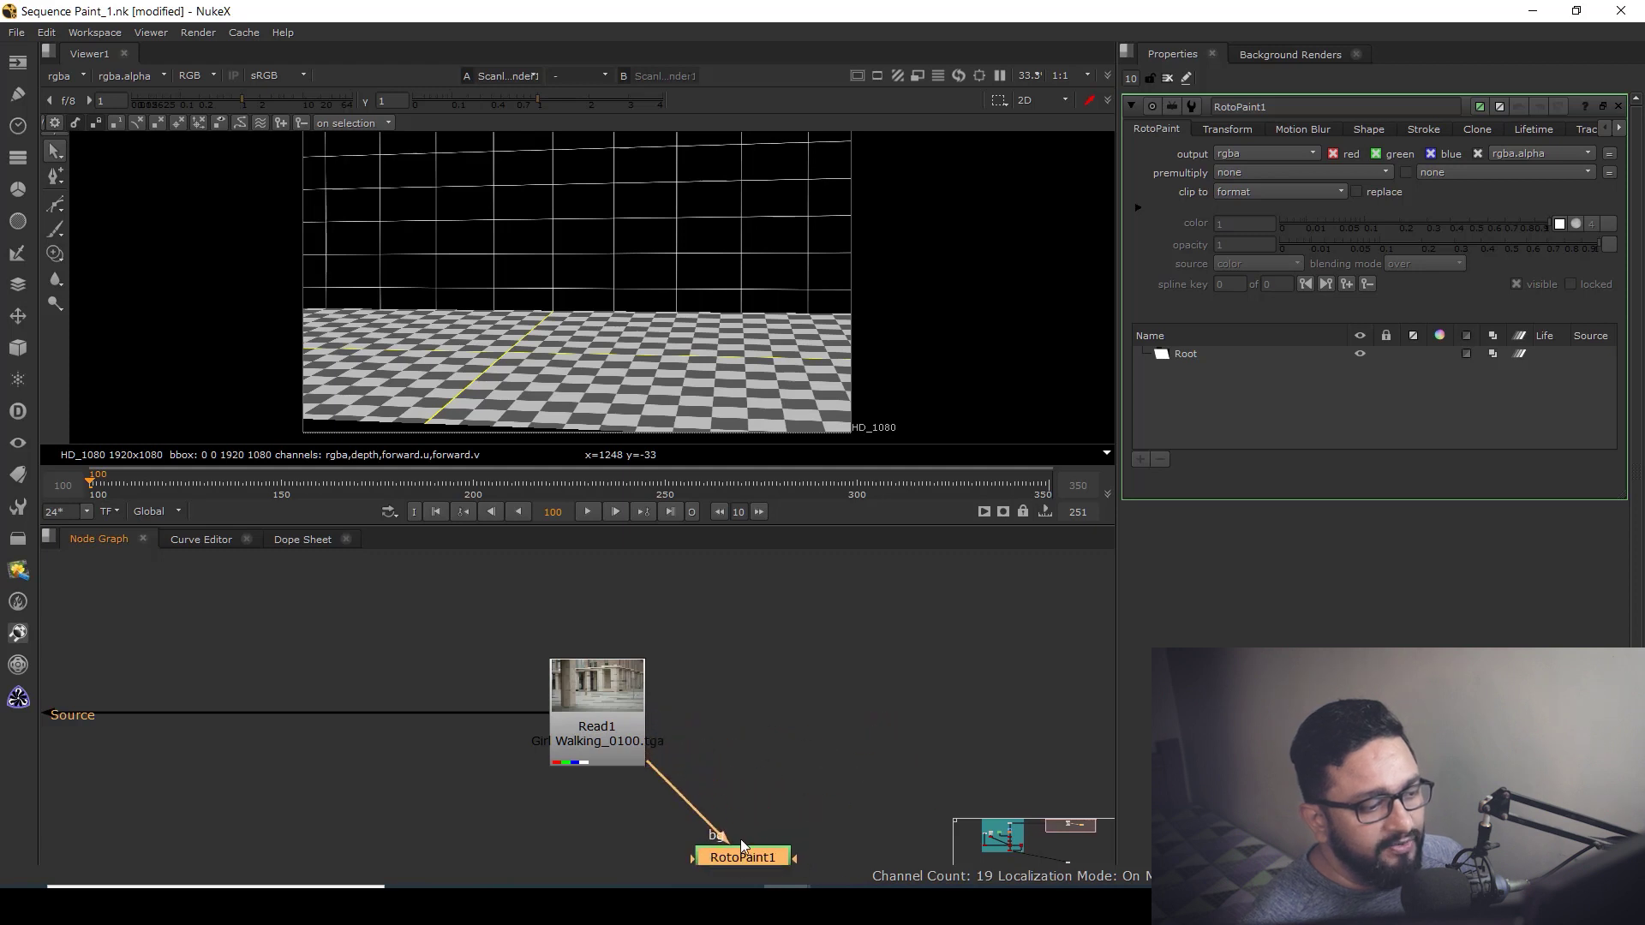
middle_click_drag(732, 855, 837, 704)
left_click_drag(836, 704, 677, 708)
left_click(696, 610)
key("1")
Step: Connect the RotoPaint node's bg1 input to Read1 as well, and route both connections through corner dots
left_click_drag(820, 753, 837, 764)
left_click_drag(786, 677, 869, 558, "ctrl")
left_click_drag(841, 754, 717, 595)
left_click_drag(821, 688, 718, 765, "ctrl")
Step: Display the RotoPaint1 output in the viewer and fit the whole frame
left_click(904, 768)
key("1")
middle_click_drag(617, 293, 681, 312)
key("f")
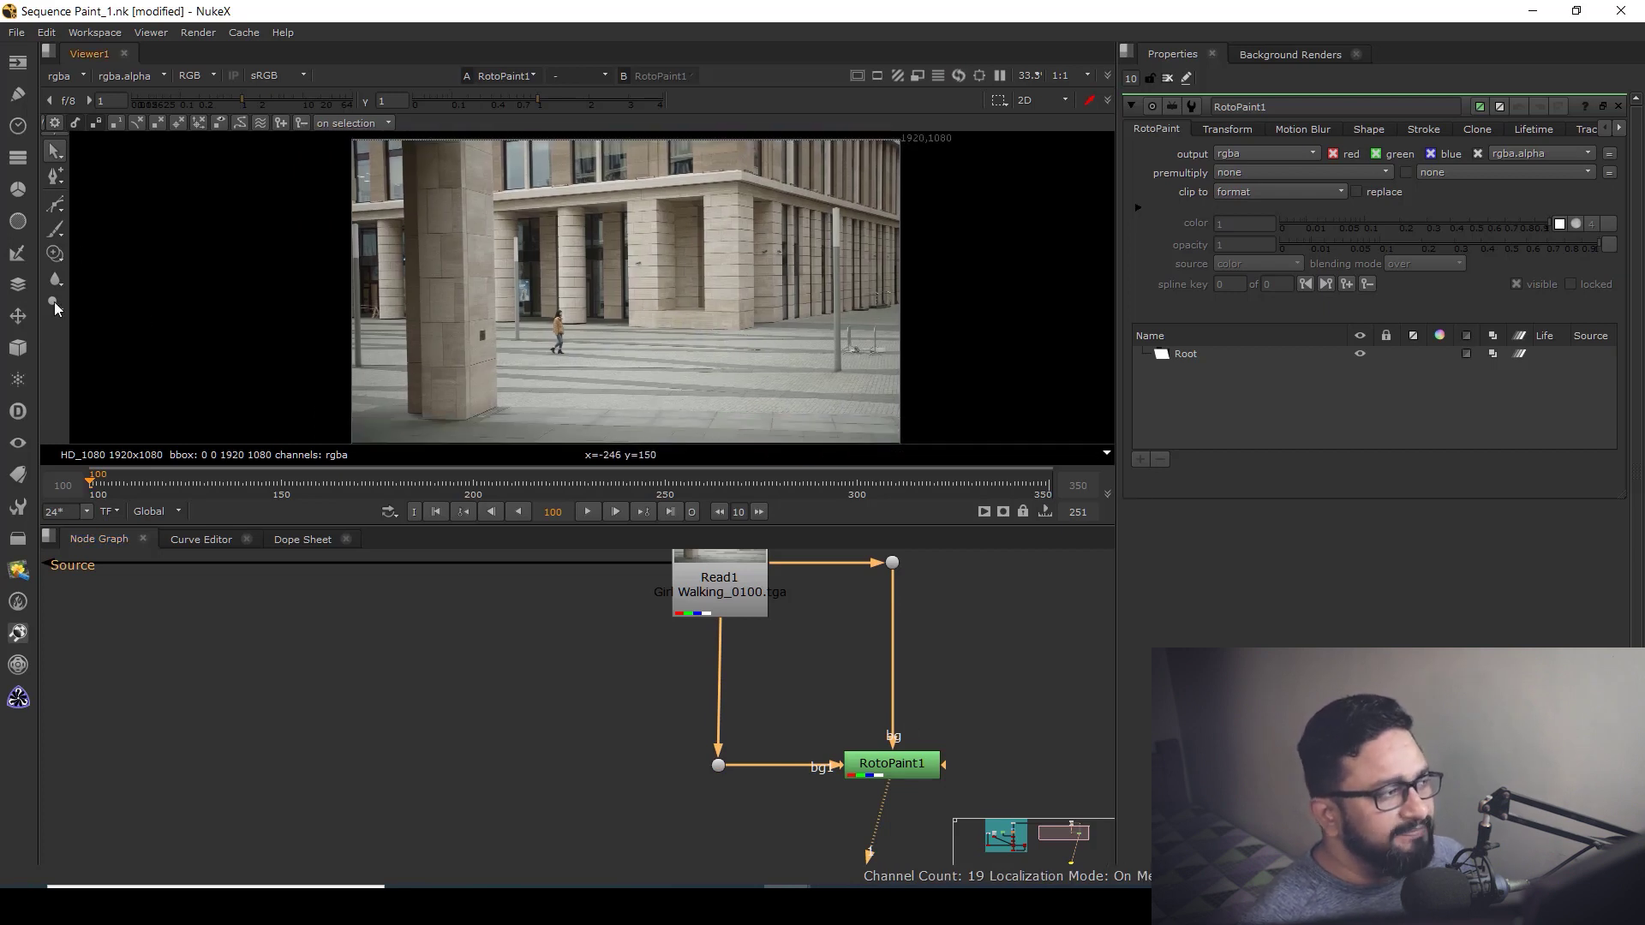
Step: Activate the Clone brush and set its hardness to 0
left_click(55, 254)
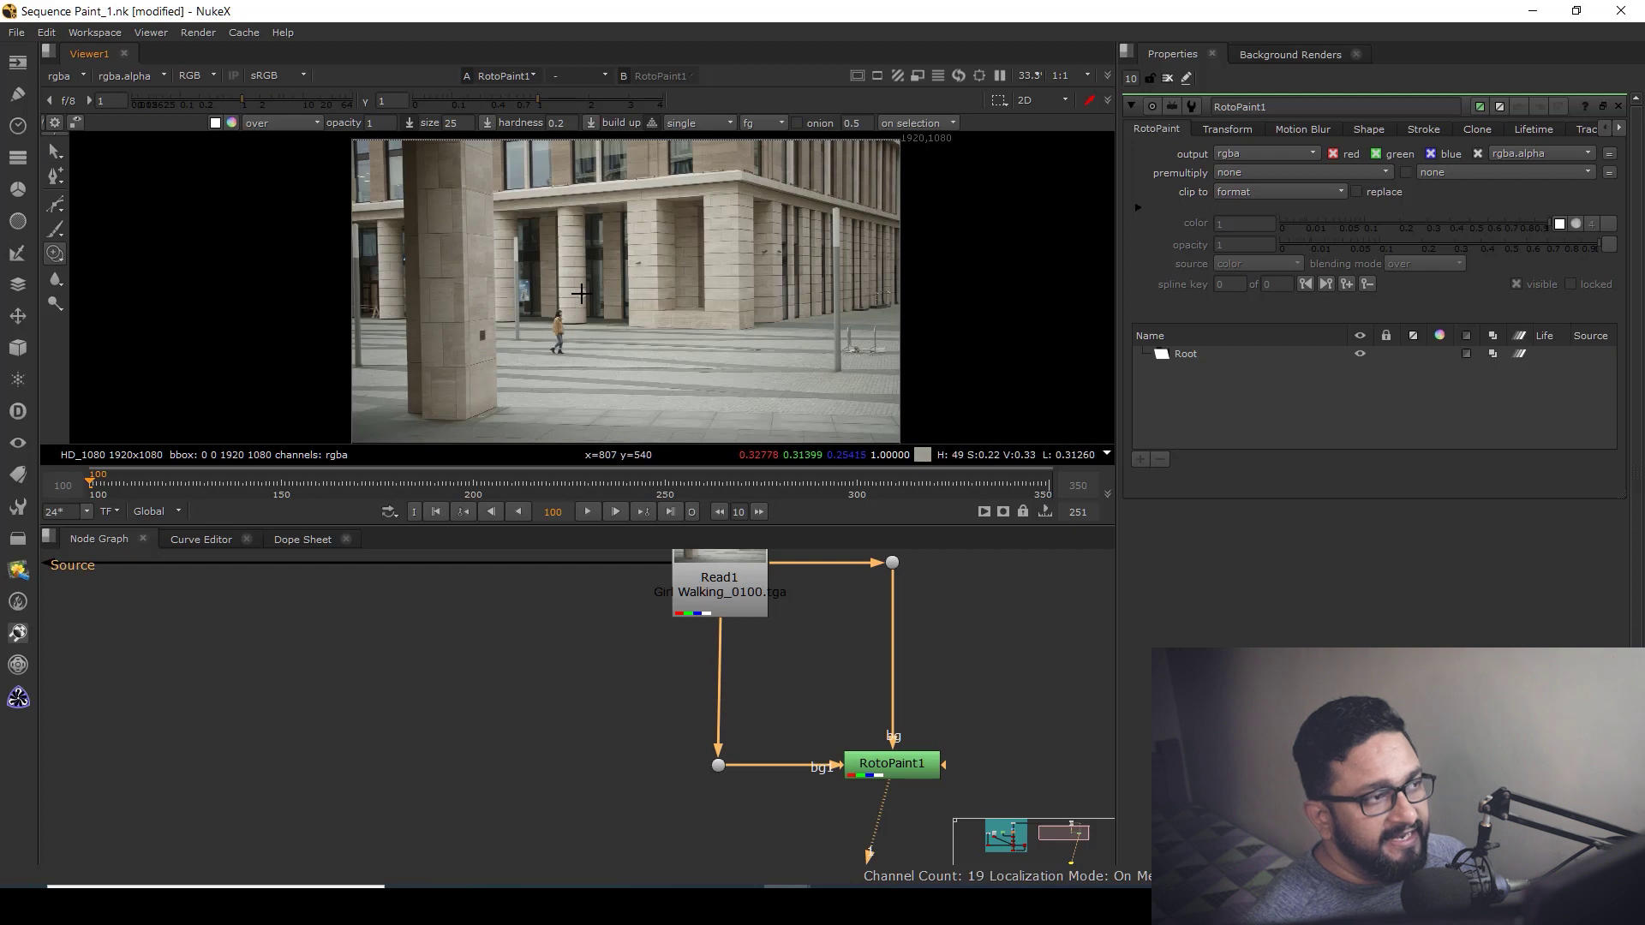
middle_click_drag(581, 293, 681, 338)
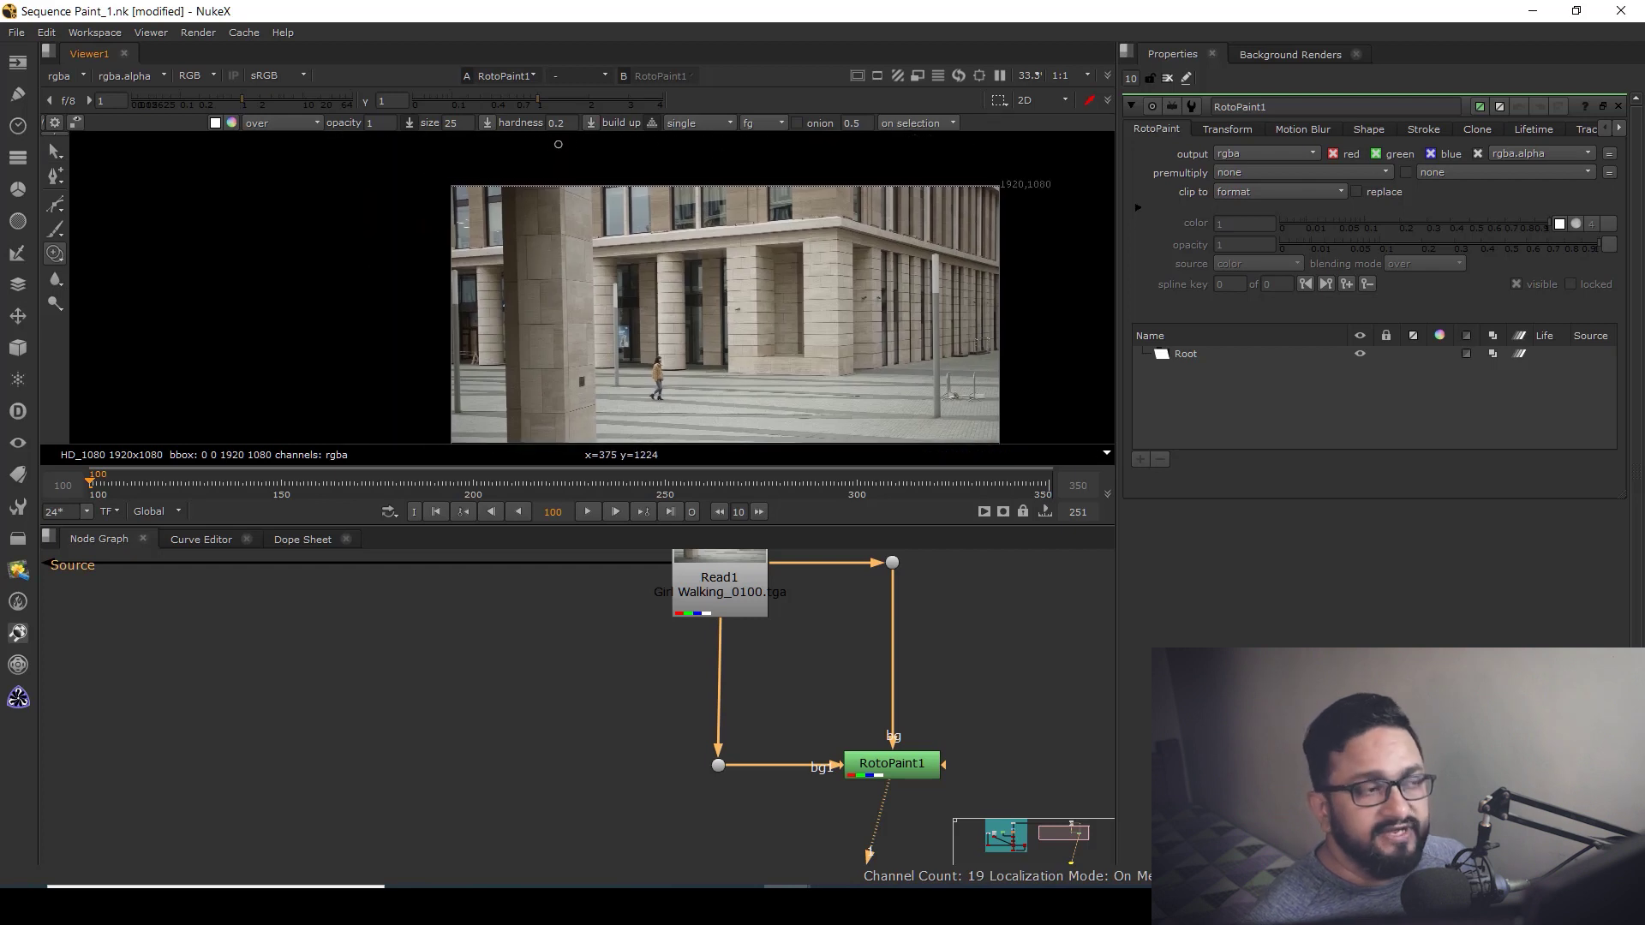
left_click_drag(573, 123, 501, 126)
type("0")
key("Return")
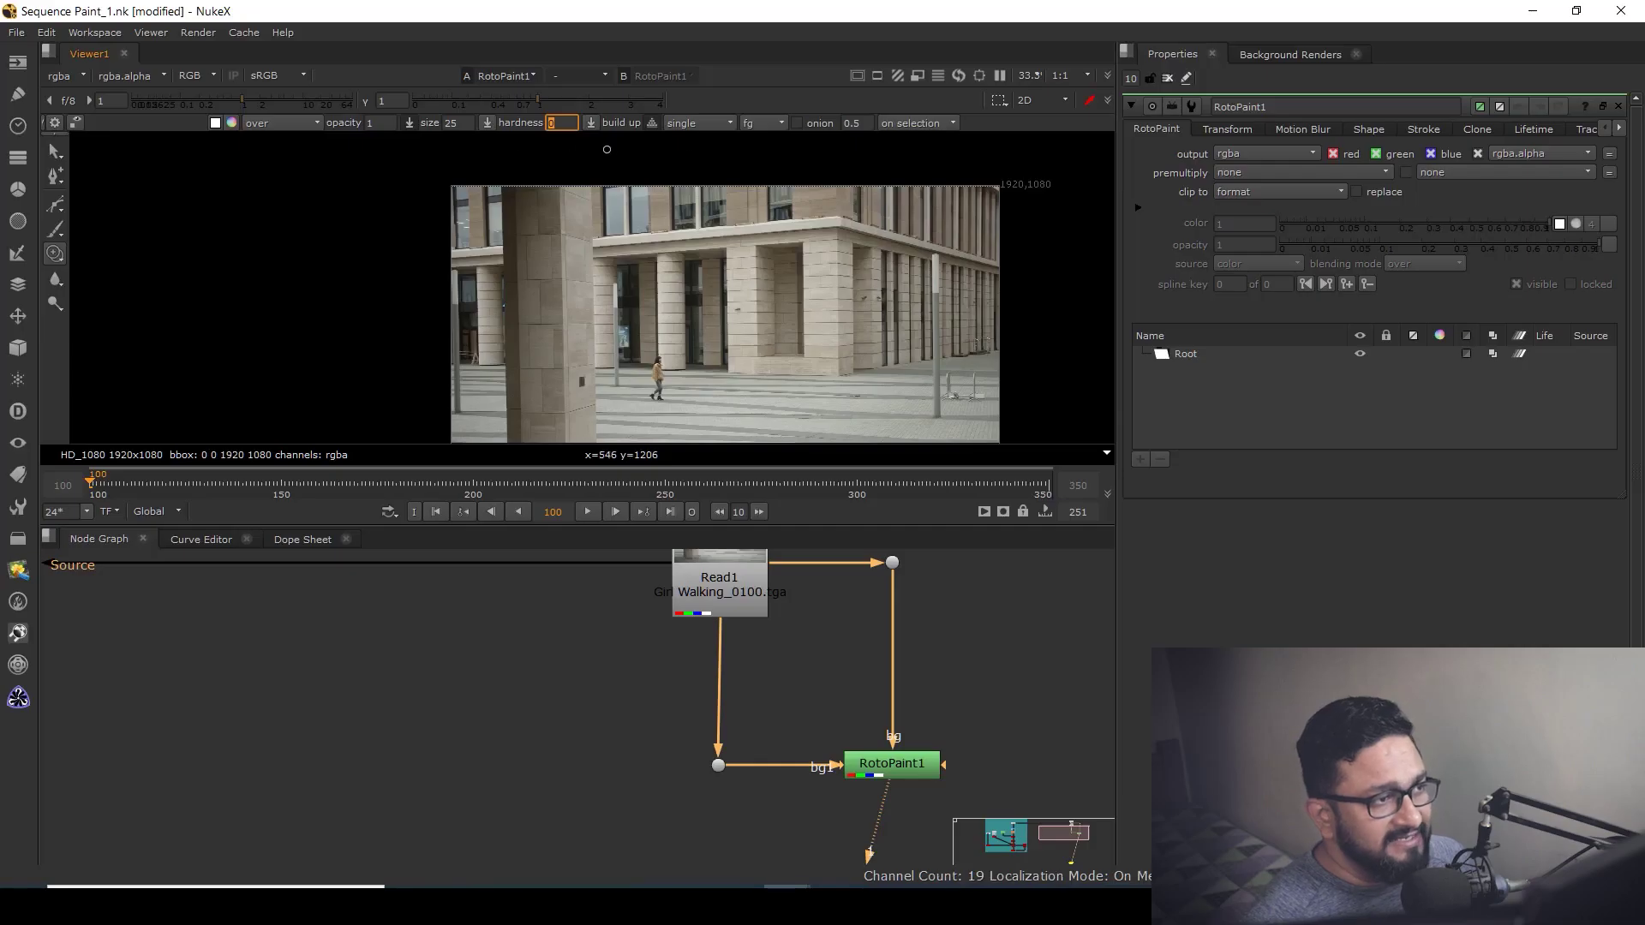
Step: Set the clone source to bg 1 and enable the onion skin overlay
left_click(773, 121)
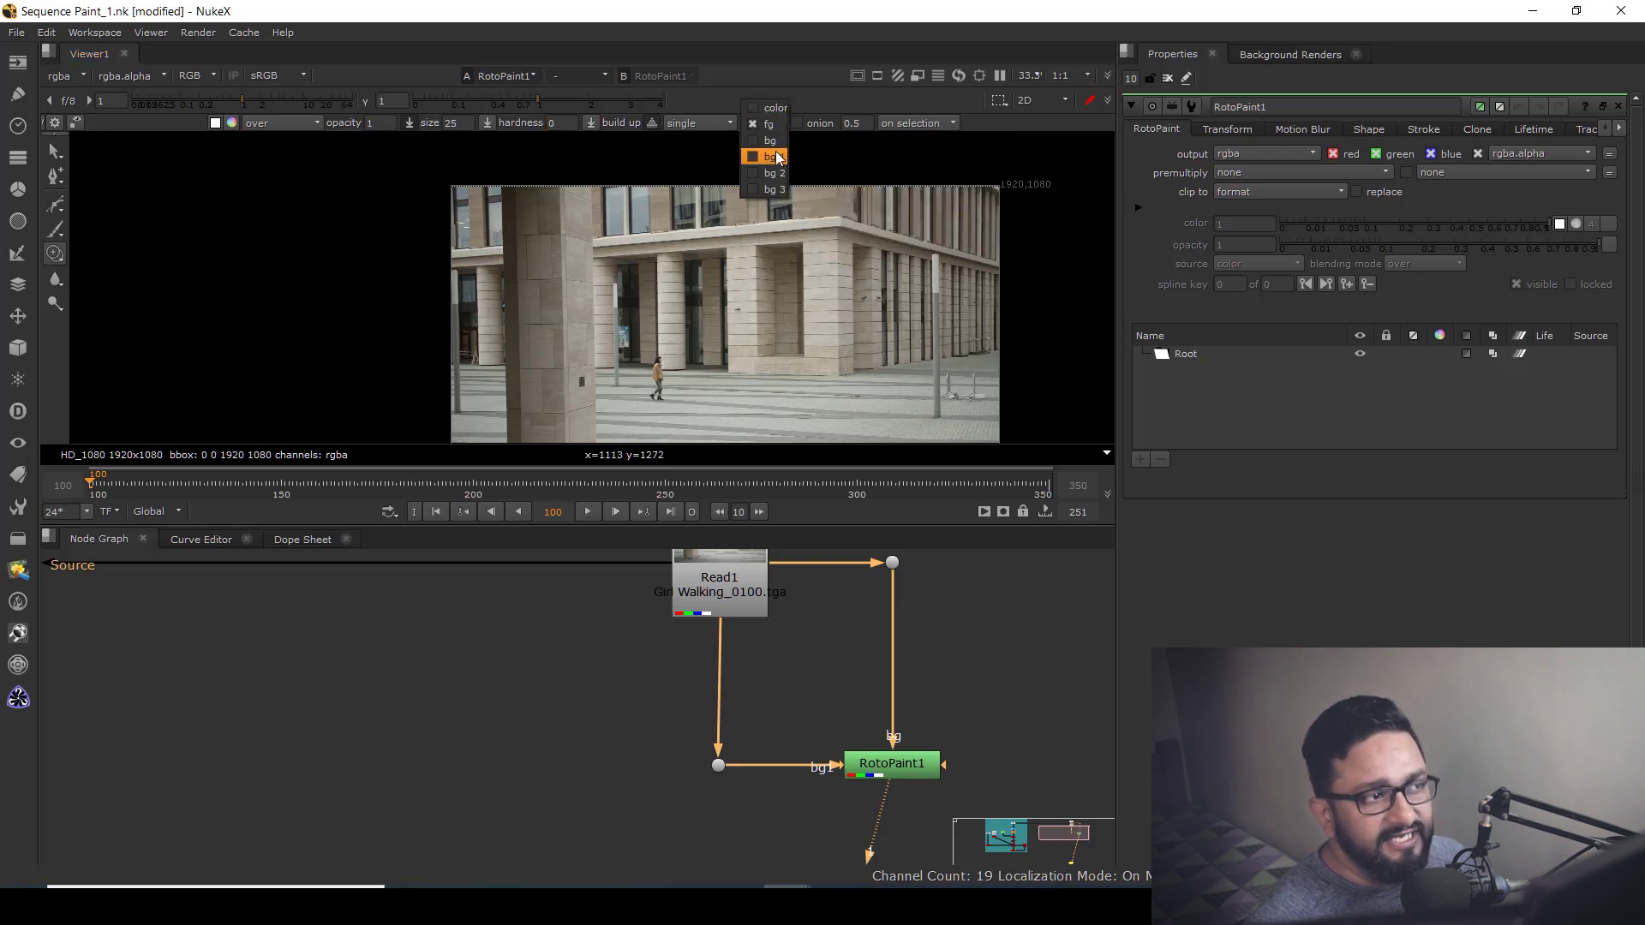
left_click(774, 157)
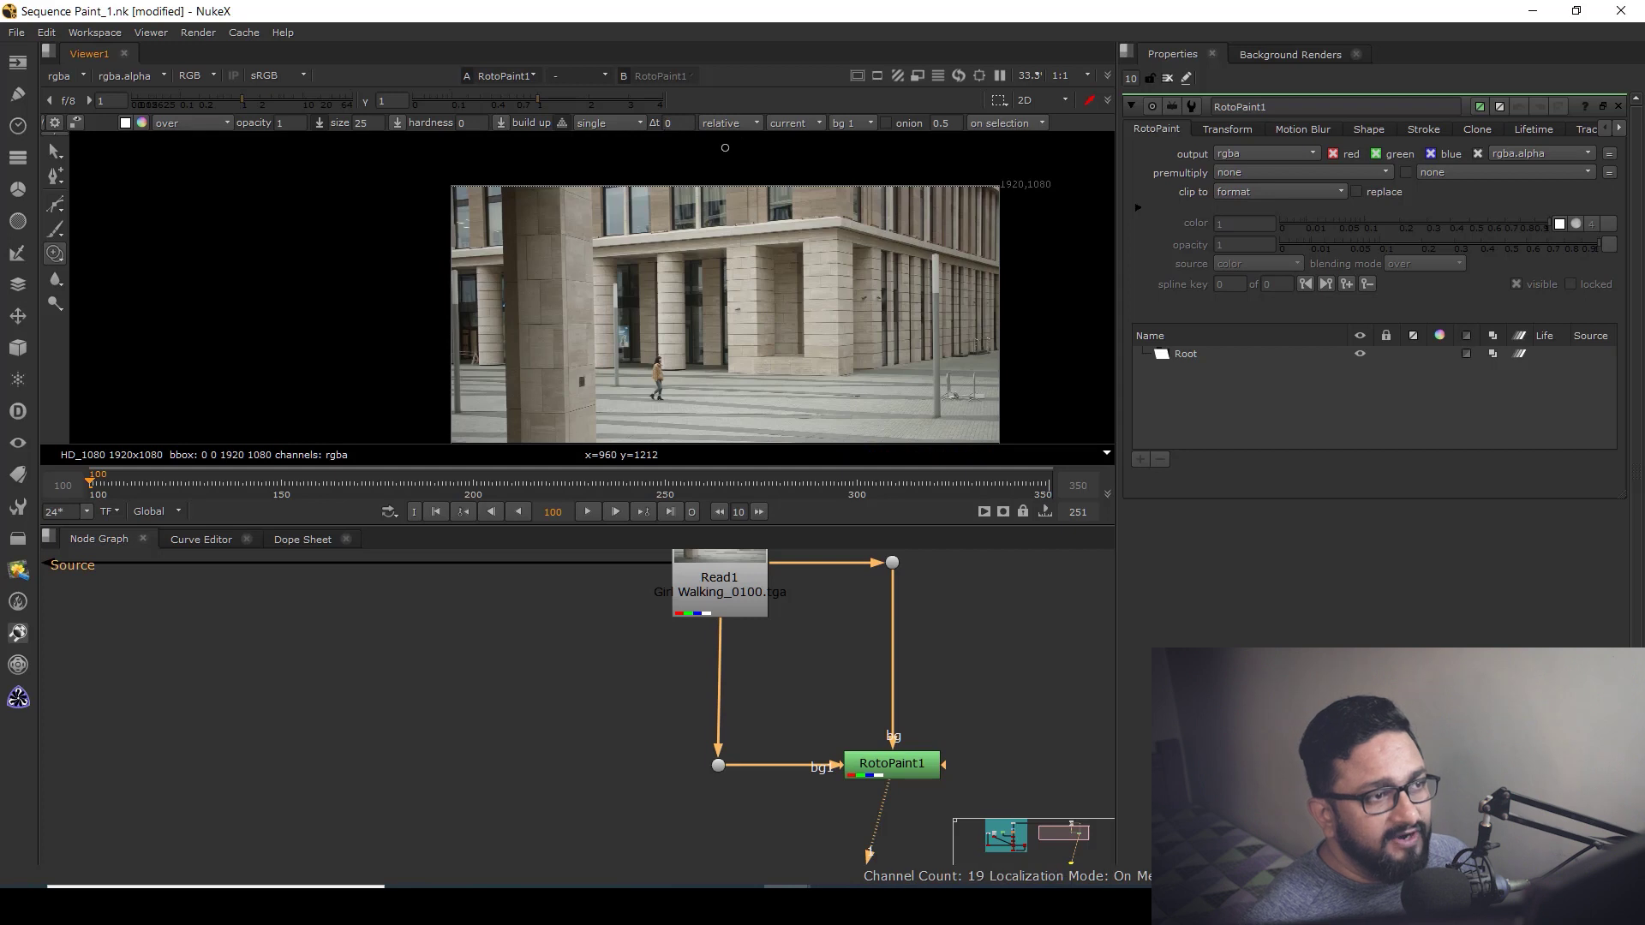
left_click(886, 123)
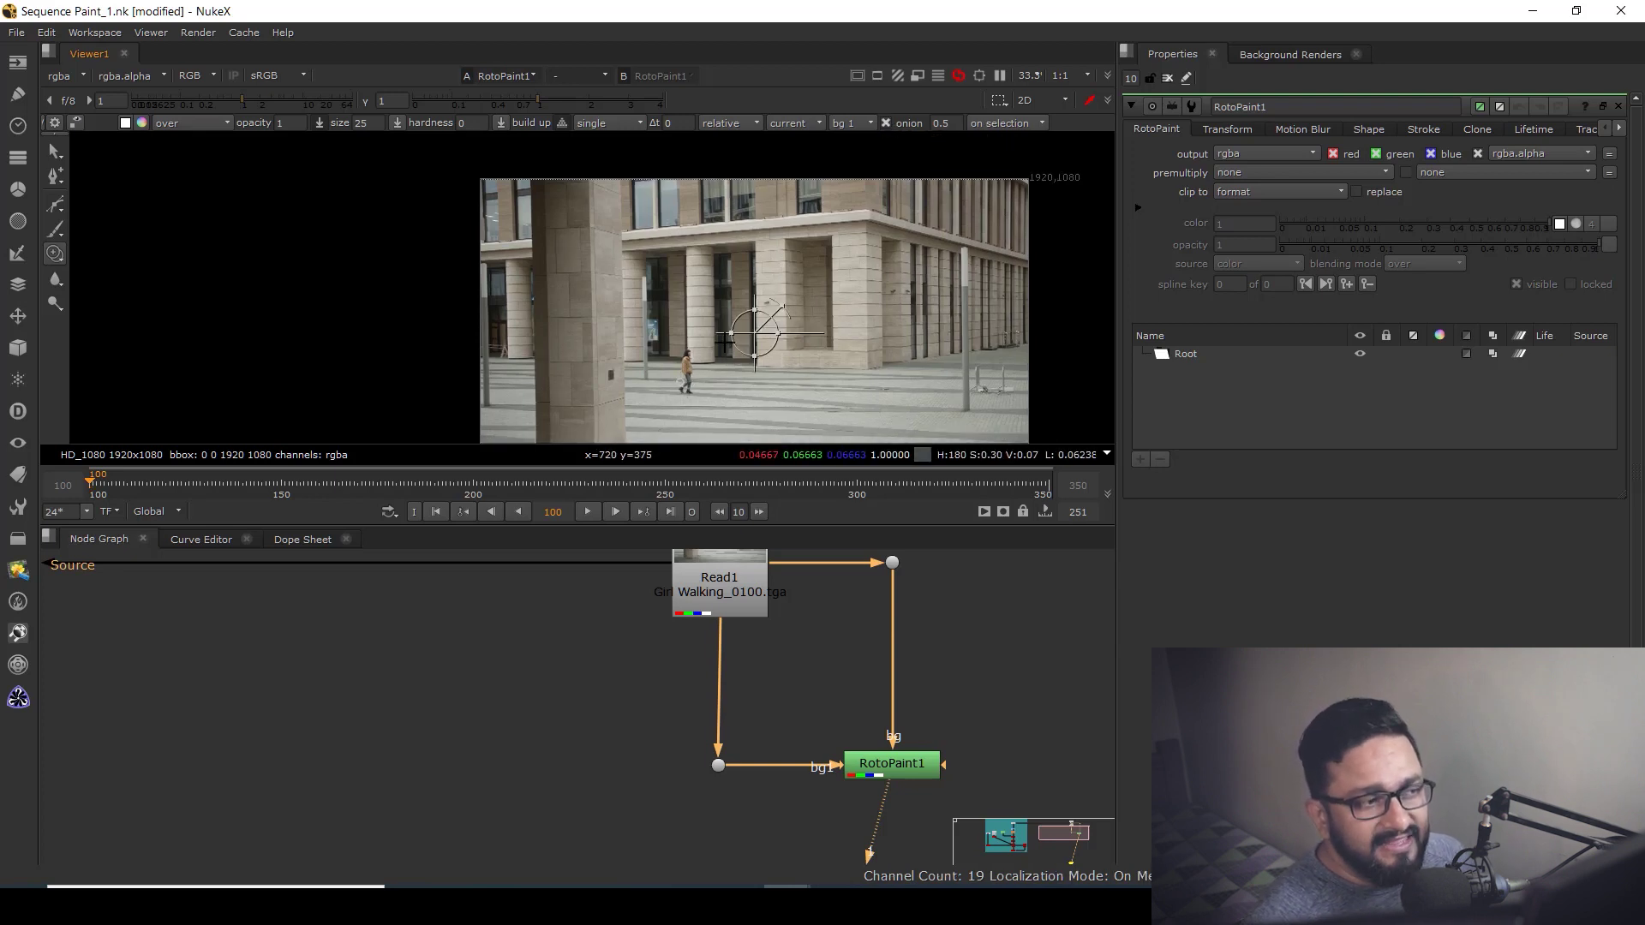
middle_click_drag(725, 342, 734, 333)
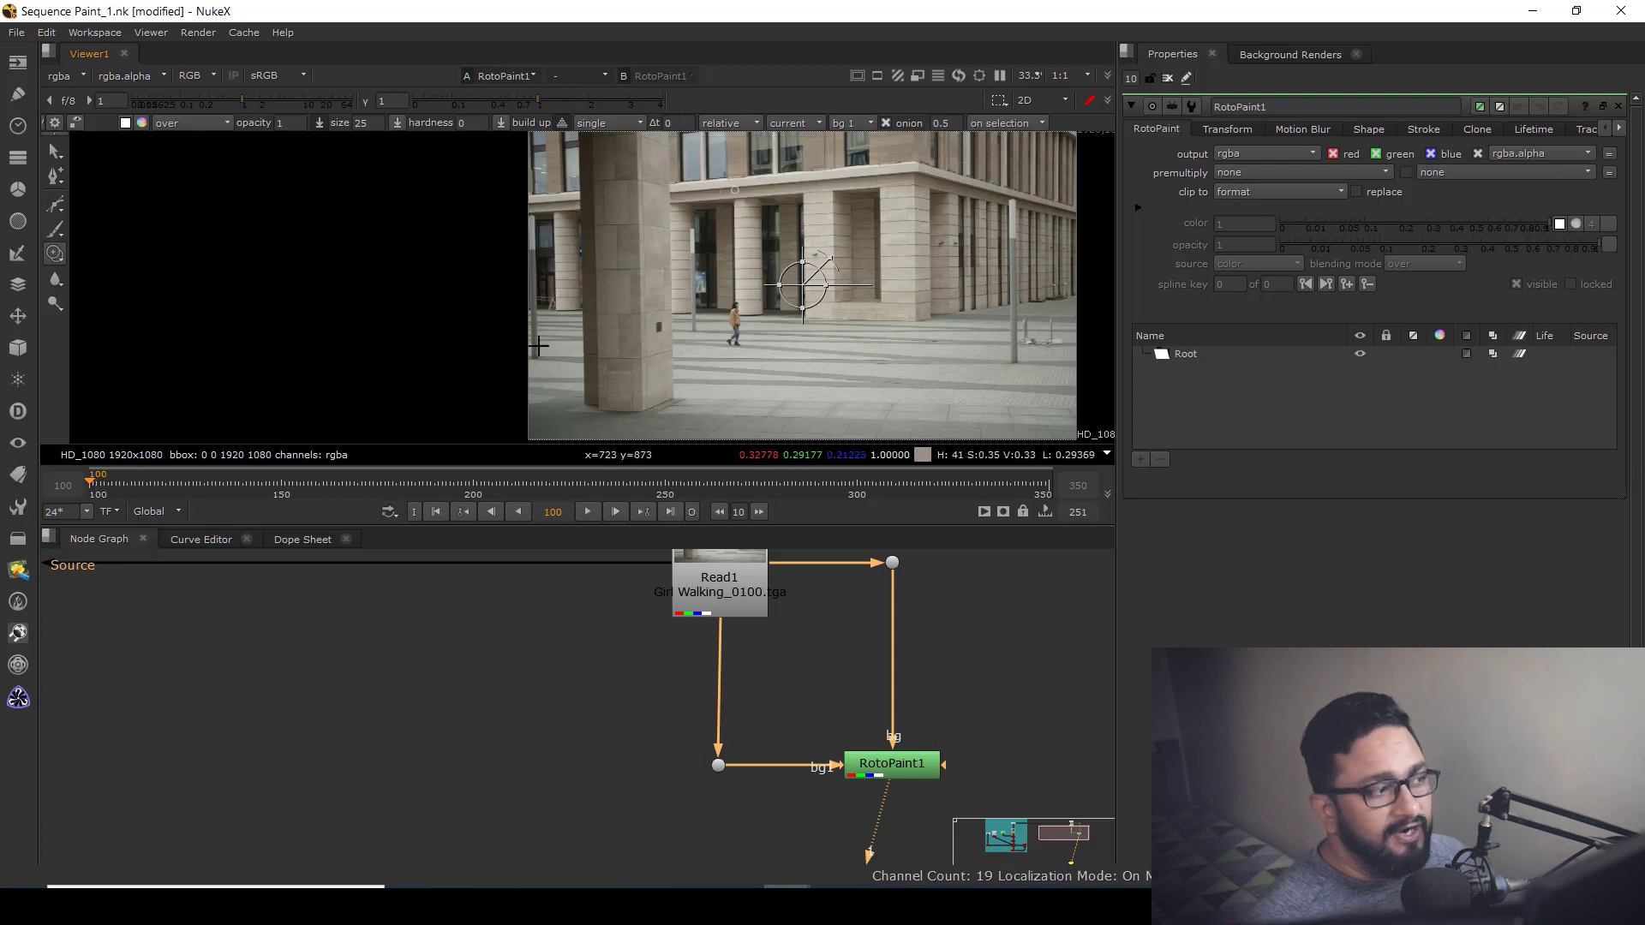
Step: Go to frame 129 and set the clone source's time offset to 120
left_click_drag(156, 482, 201, 486)
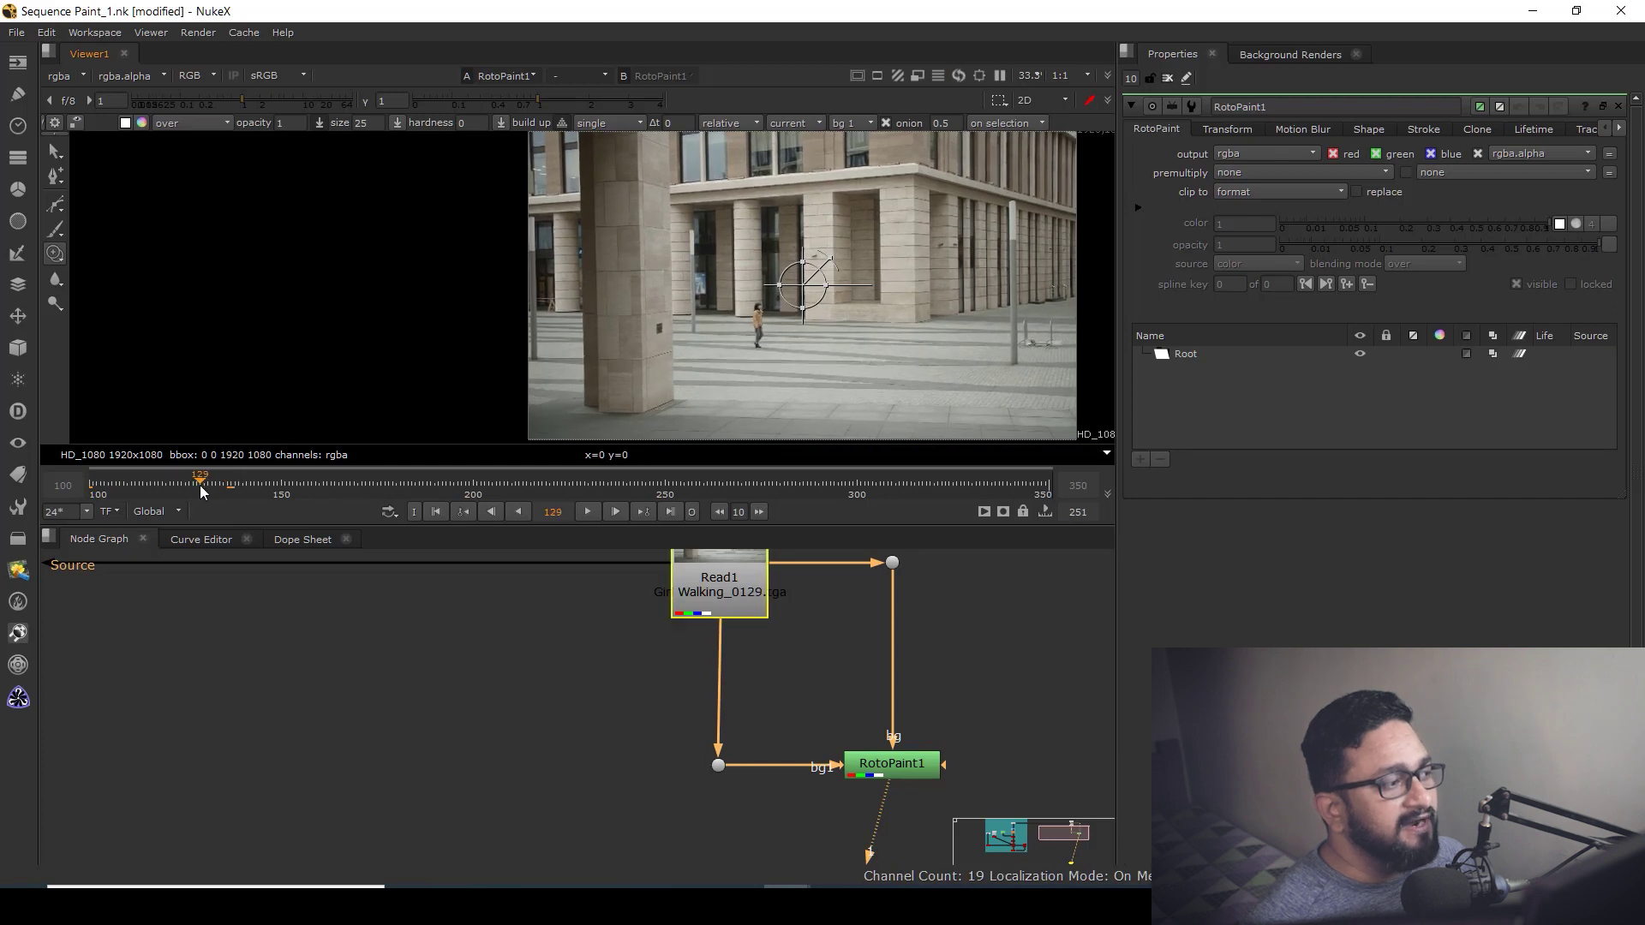
left_click(673, 124)
type("12")
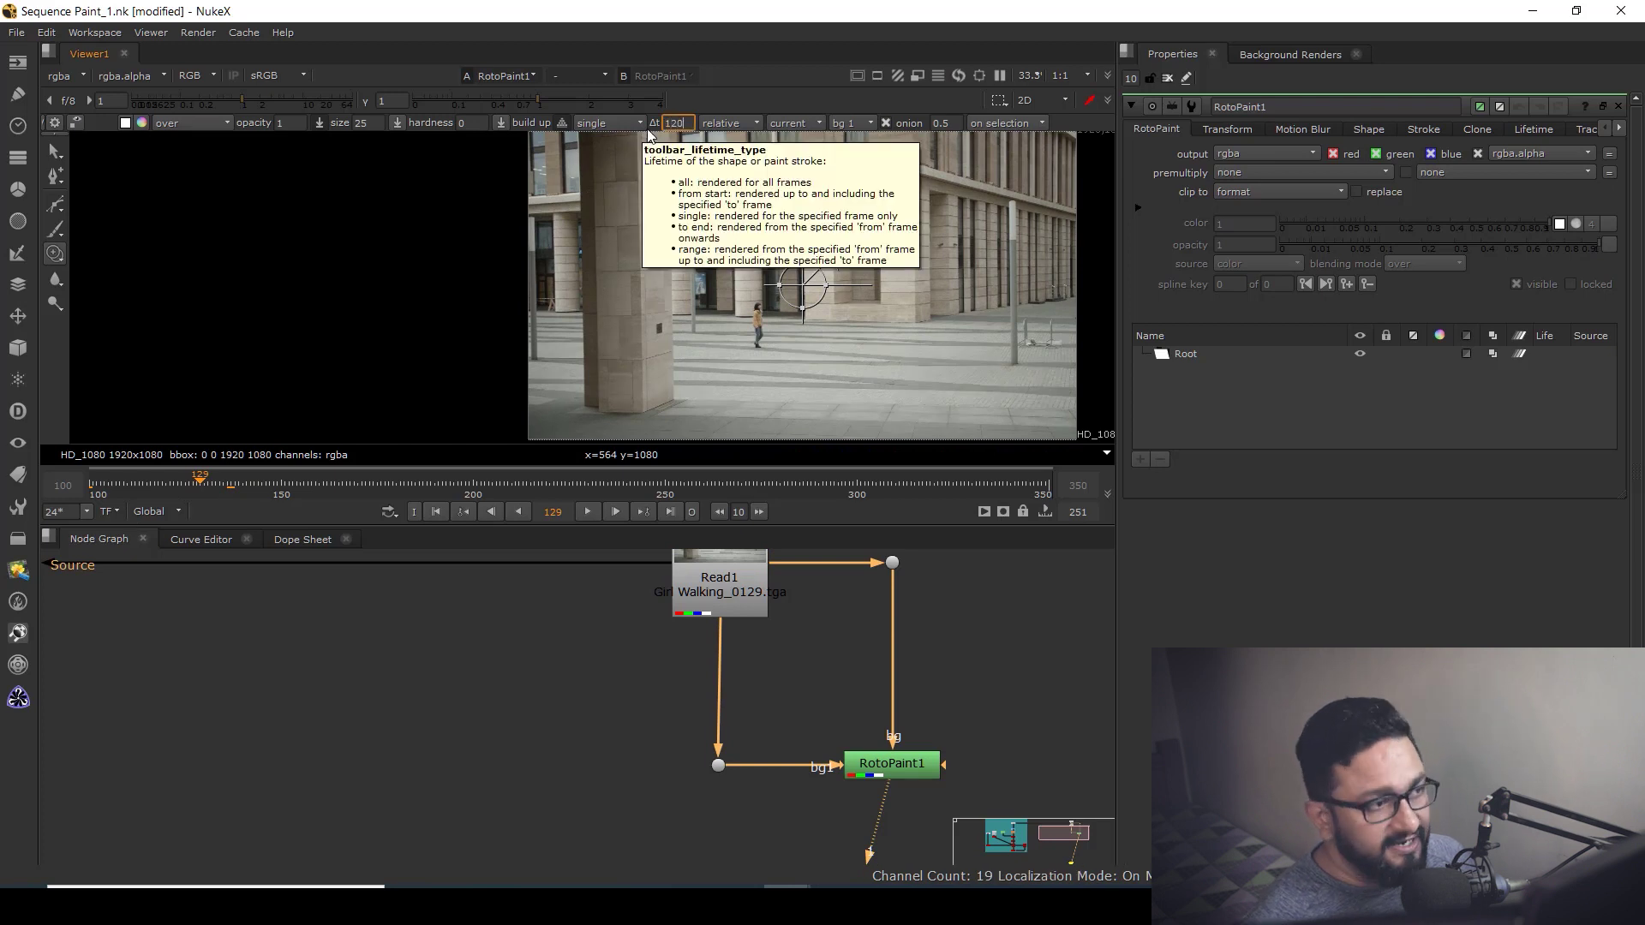
type("0")
key("Return")
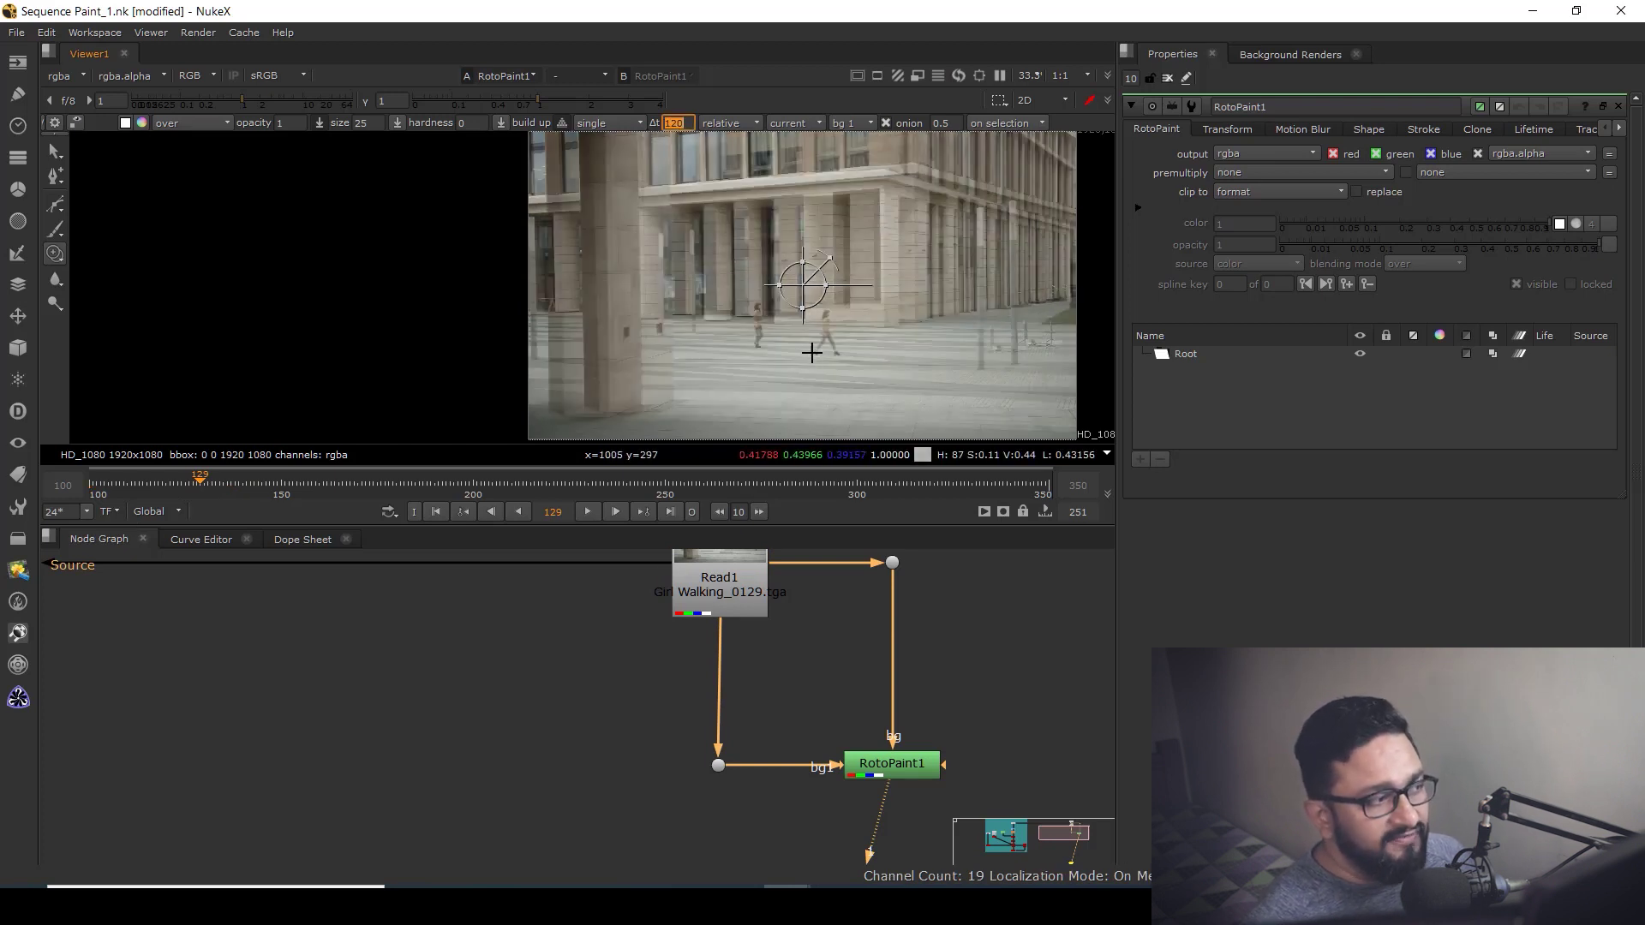
Step: Try a clone stroke over the walking girl at frame 129, then undo it
scroll(801, 339, "up", 5)
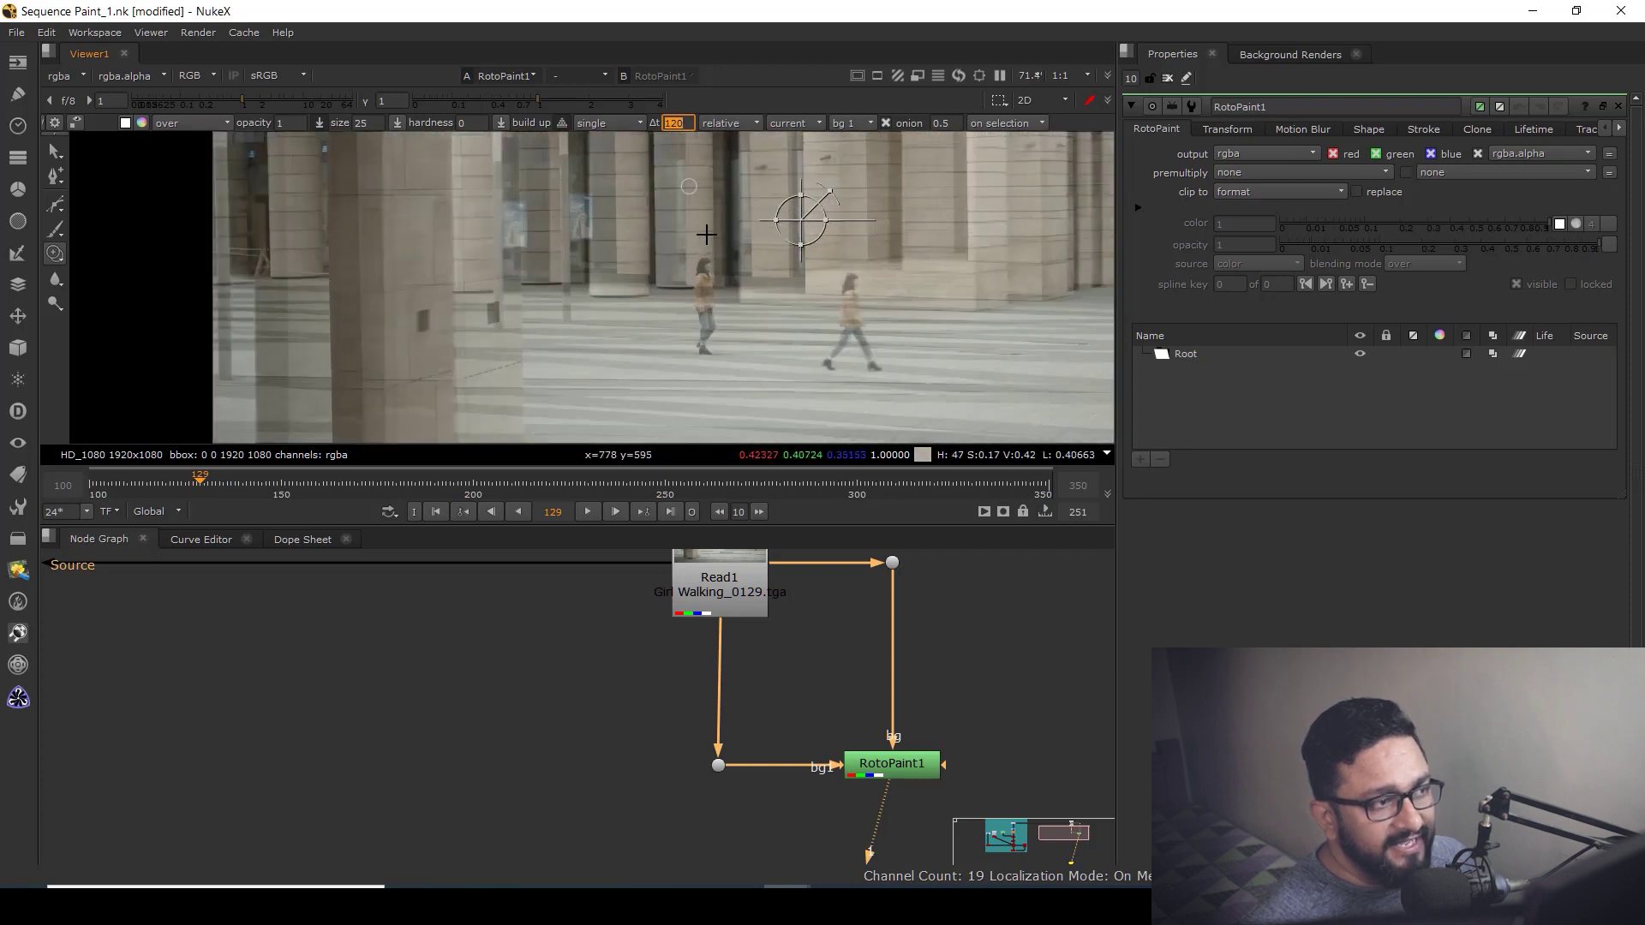
scroll(705, 257, "up", 8)
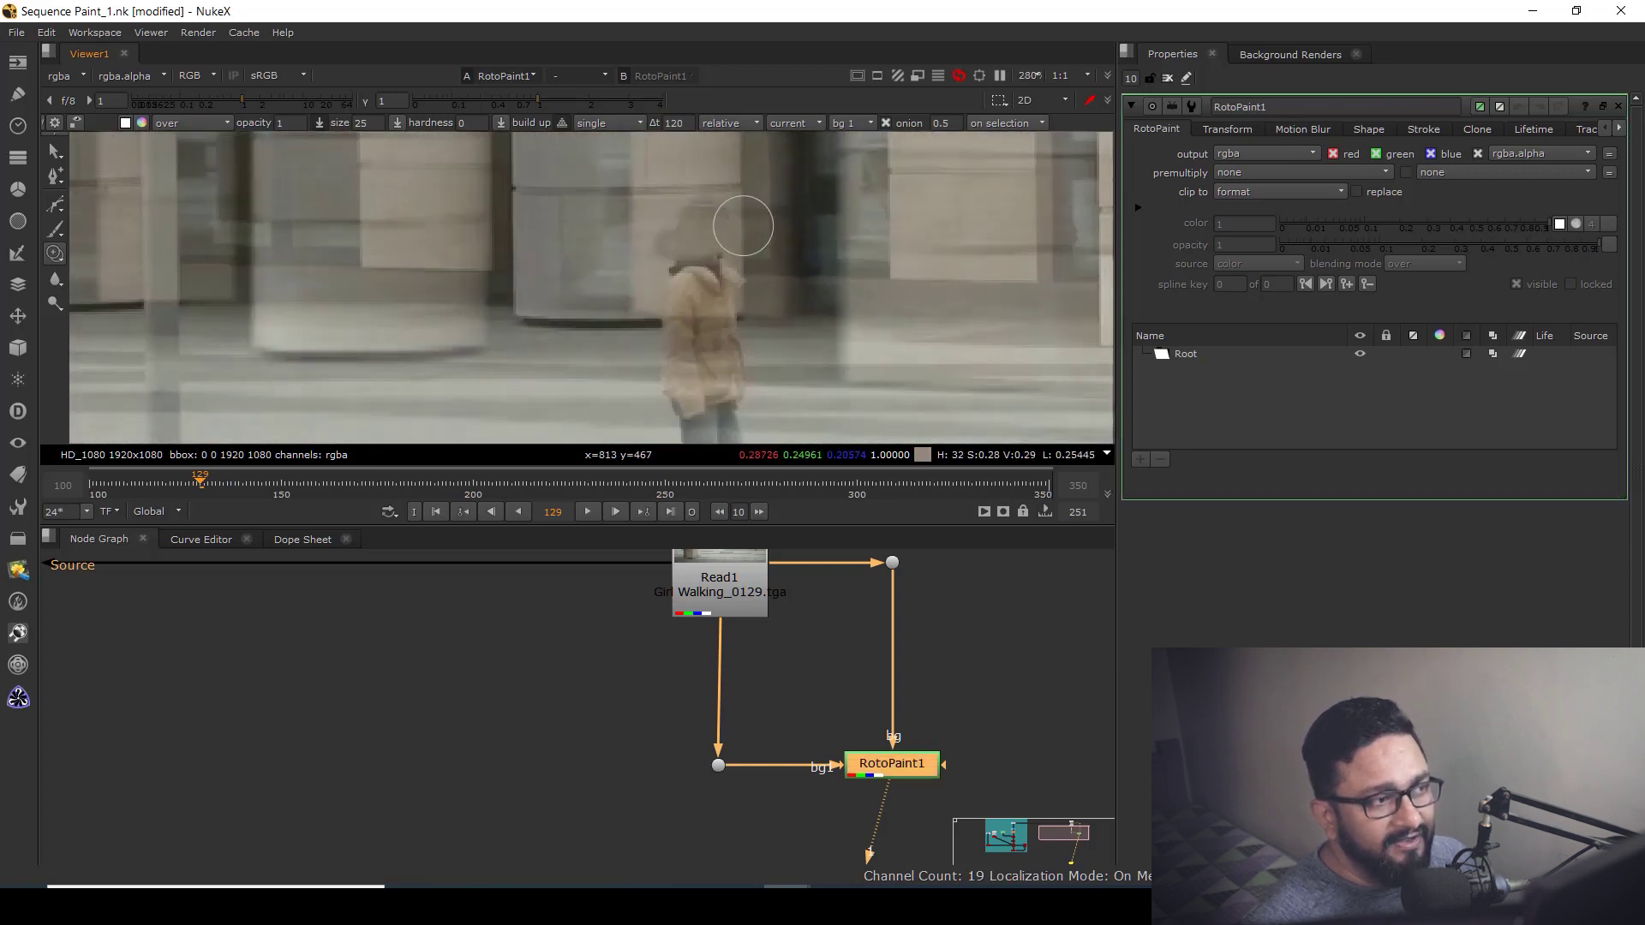
left_click_drag(596, 269, 656, 430)
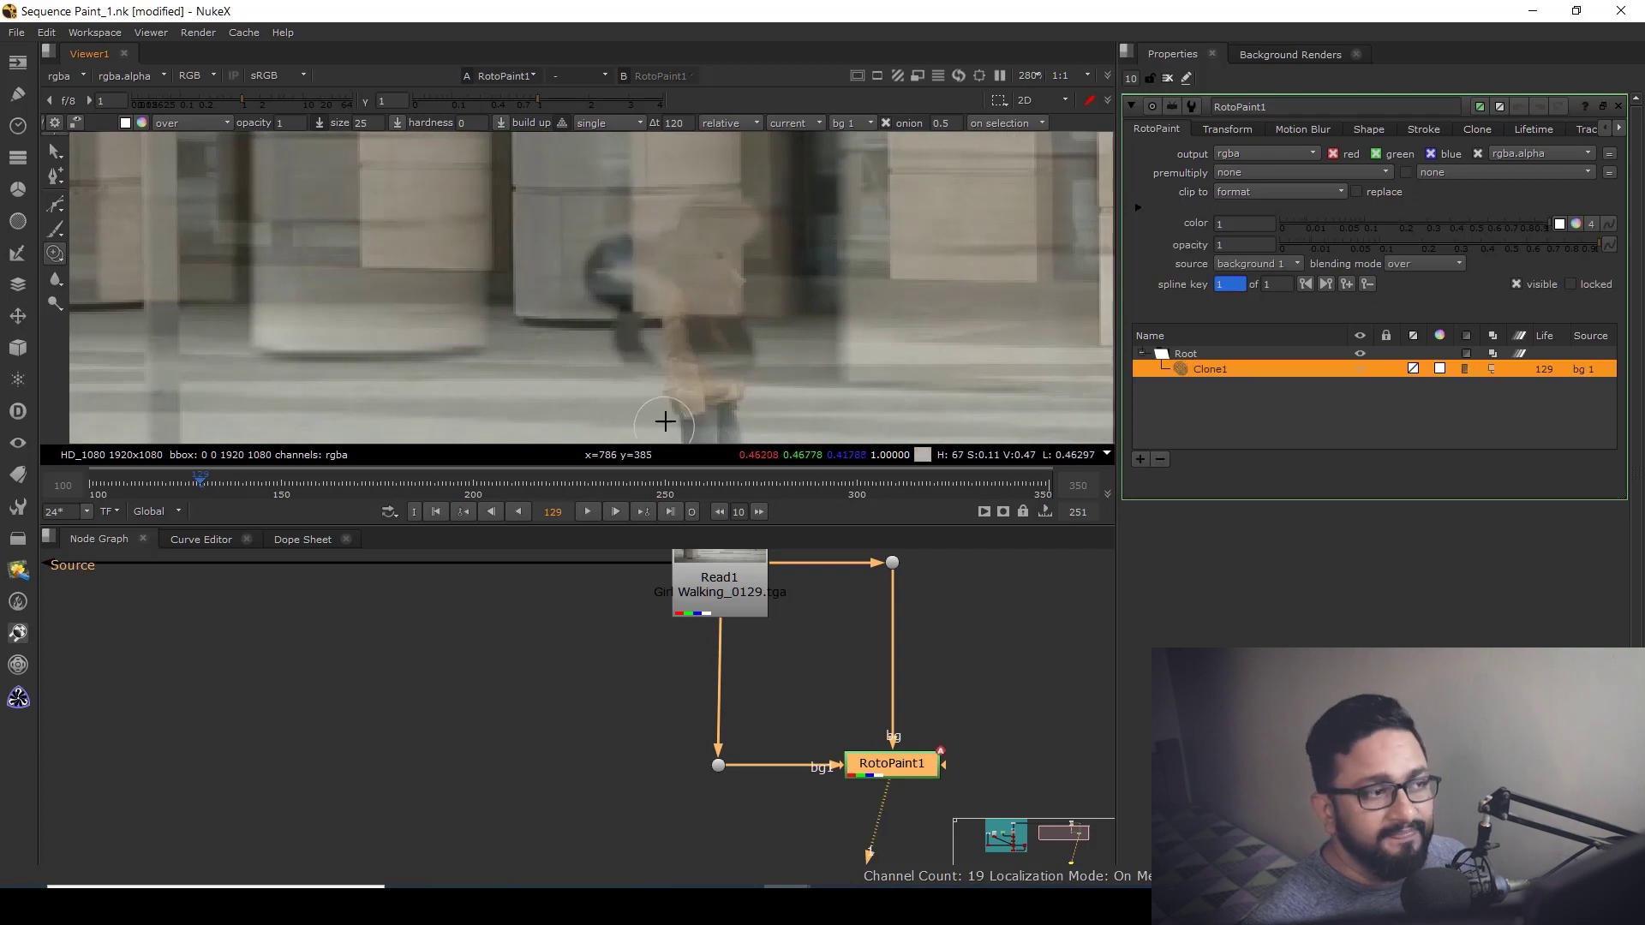
key("ctrl+z")
scroll(756, 286, "down", 3)
scroll(746, 314, "down", 5)
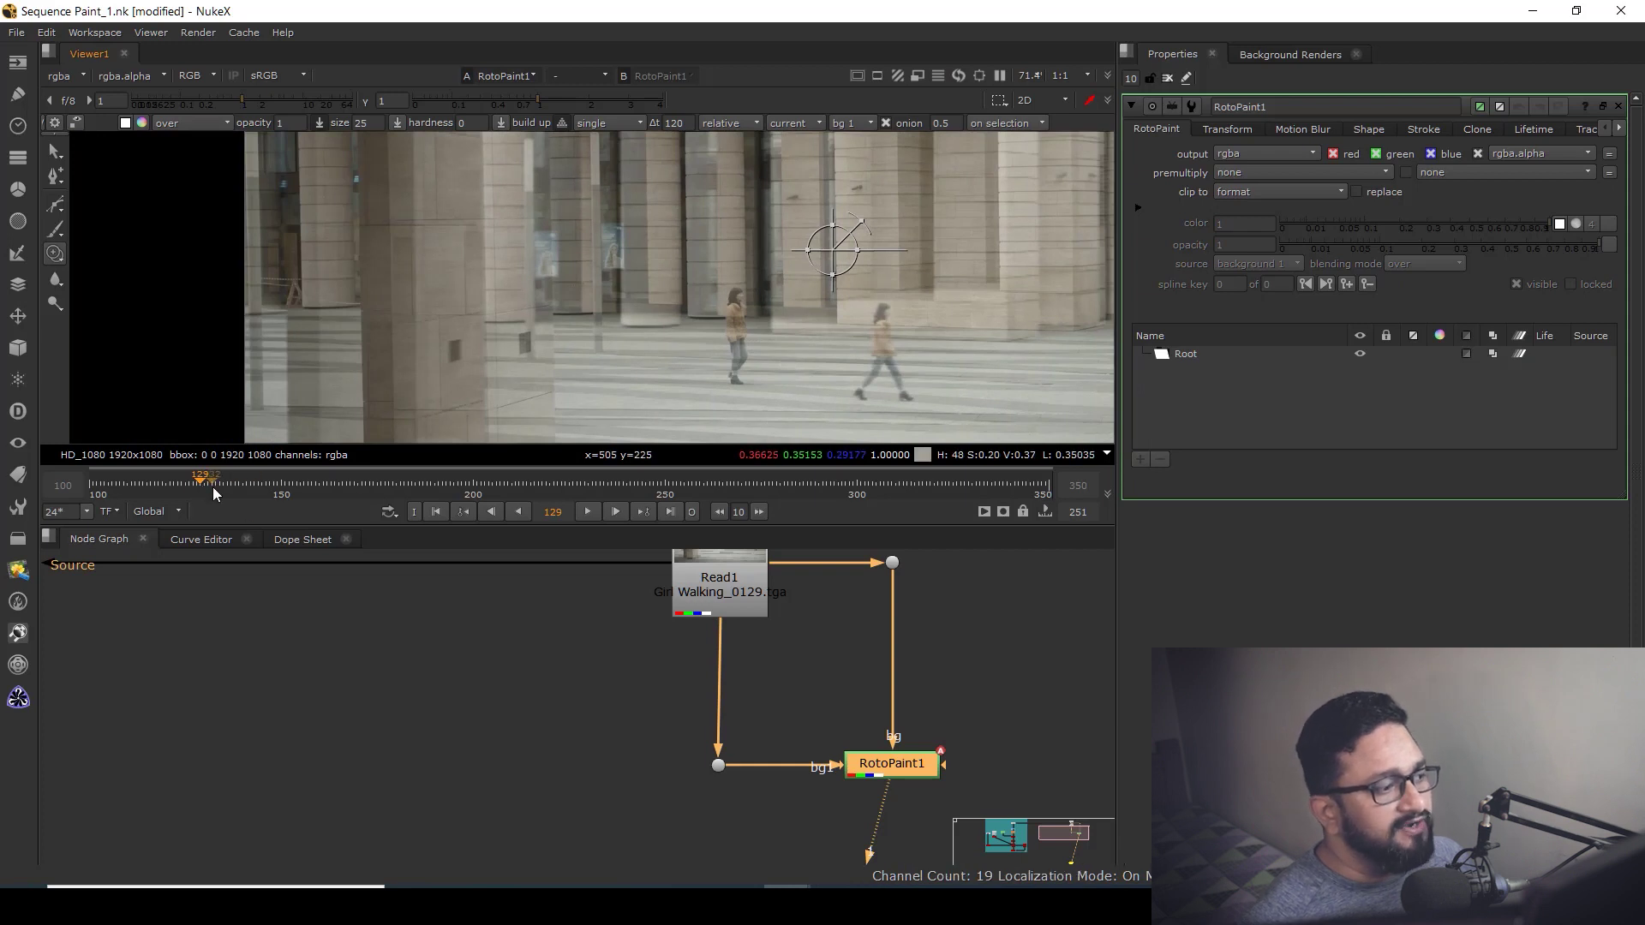
Step: Go to frame 210 and set the clone source's time offset to -50
left_click(597, 485)
left_click_drag(597, 485, 517, 486)
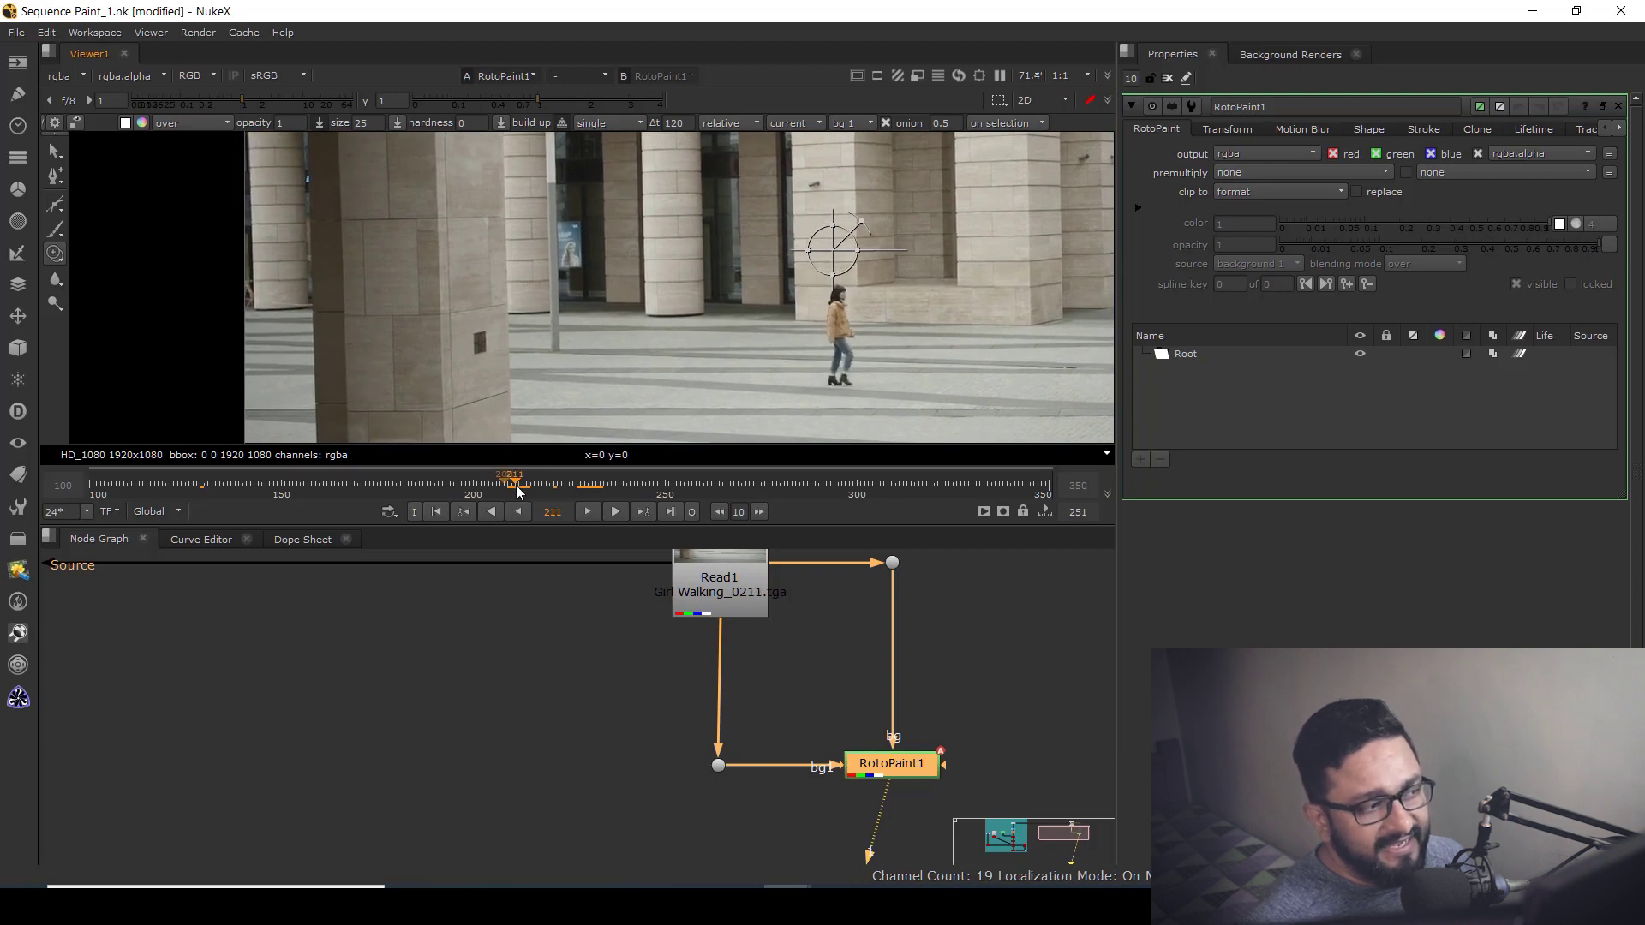
left_click_drag(515, 485, 512, 486)
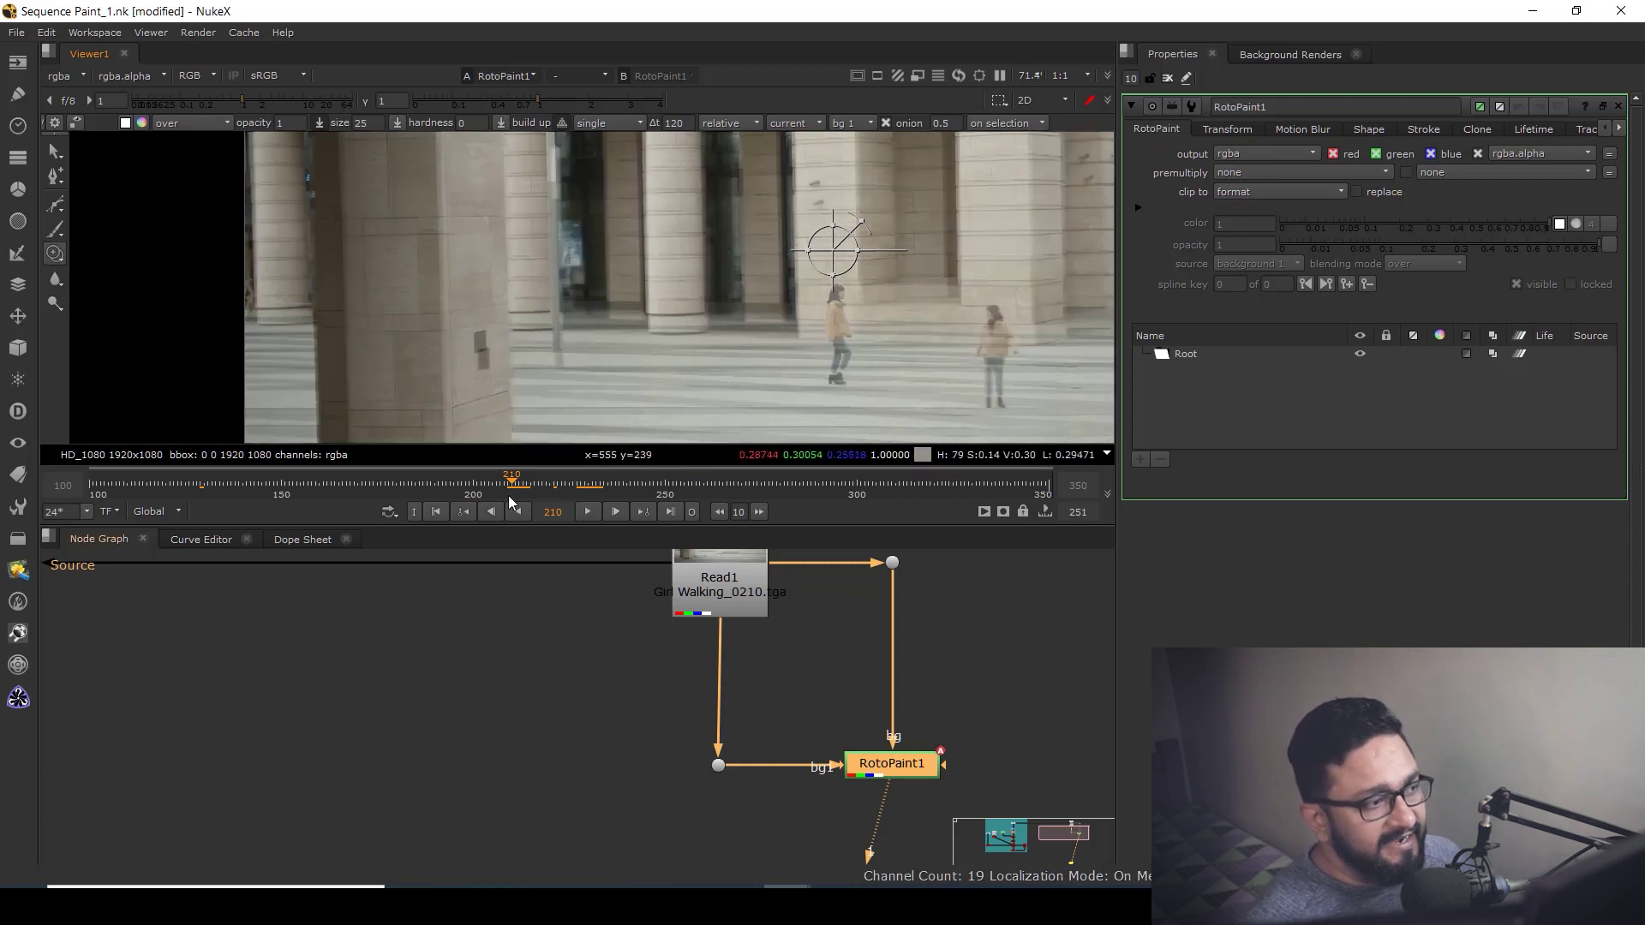
left_click_drag(514, 484, 510, 521)
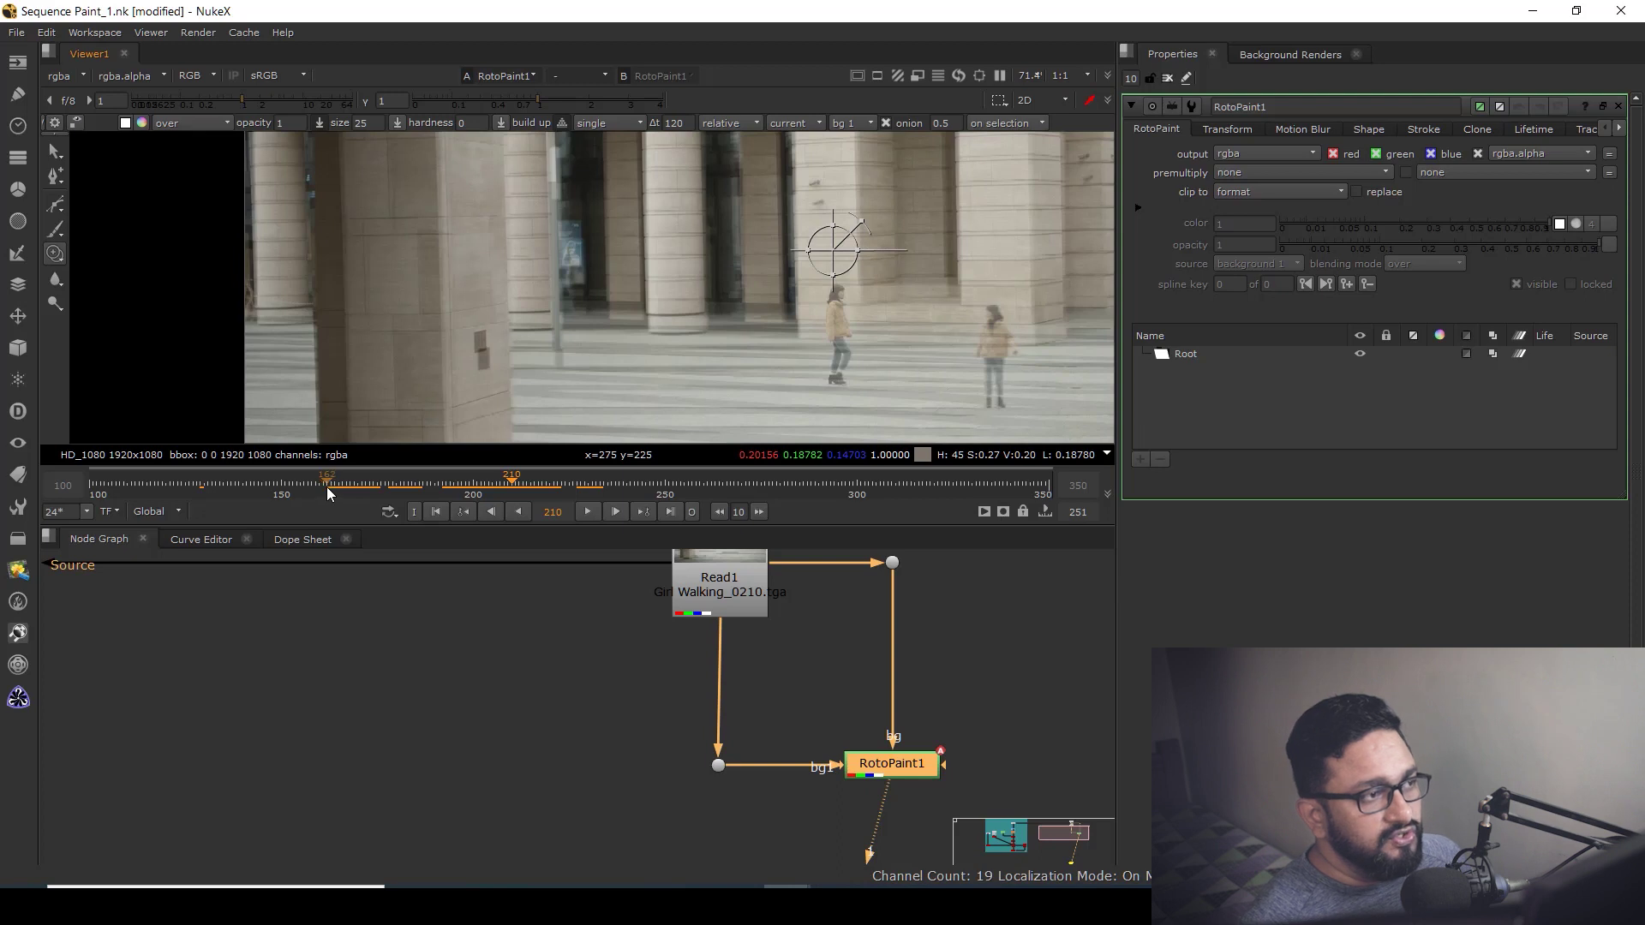
left_click_drag(686, 124, 620, 130)
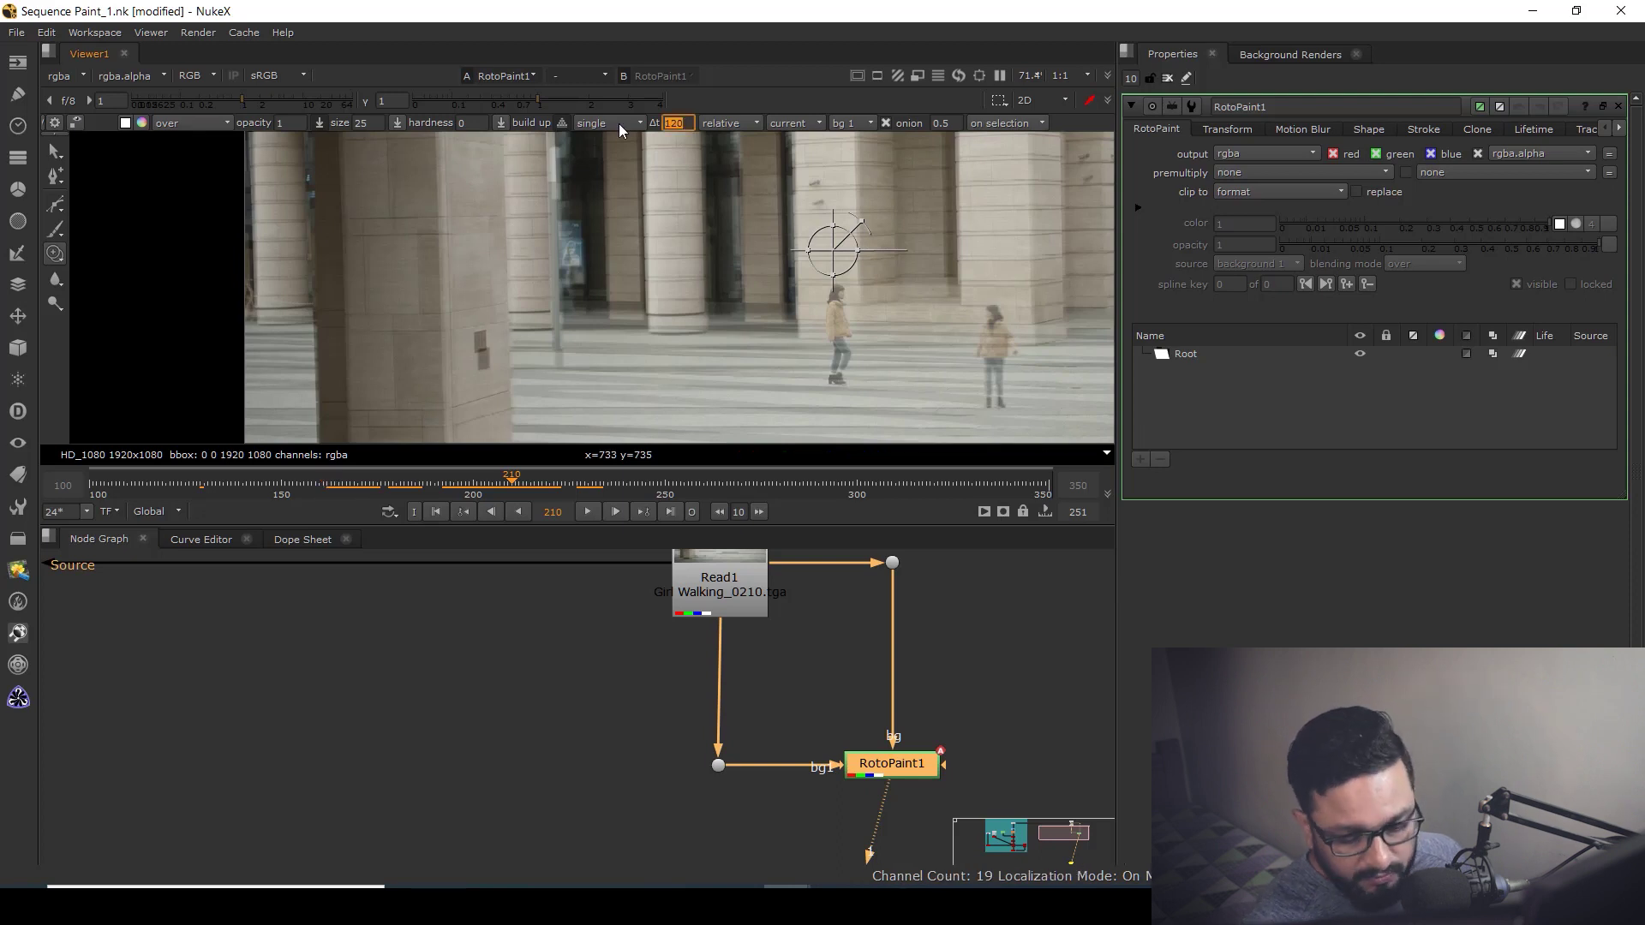
type("-50")
key("Return")
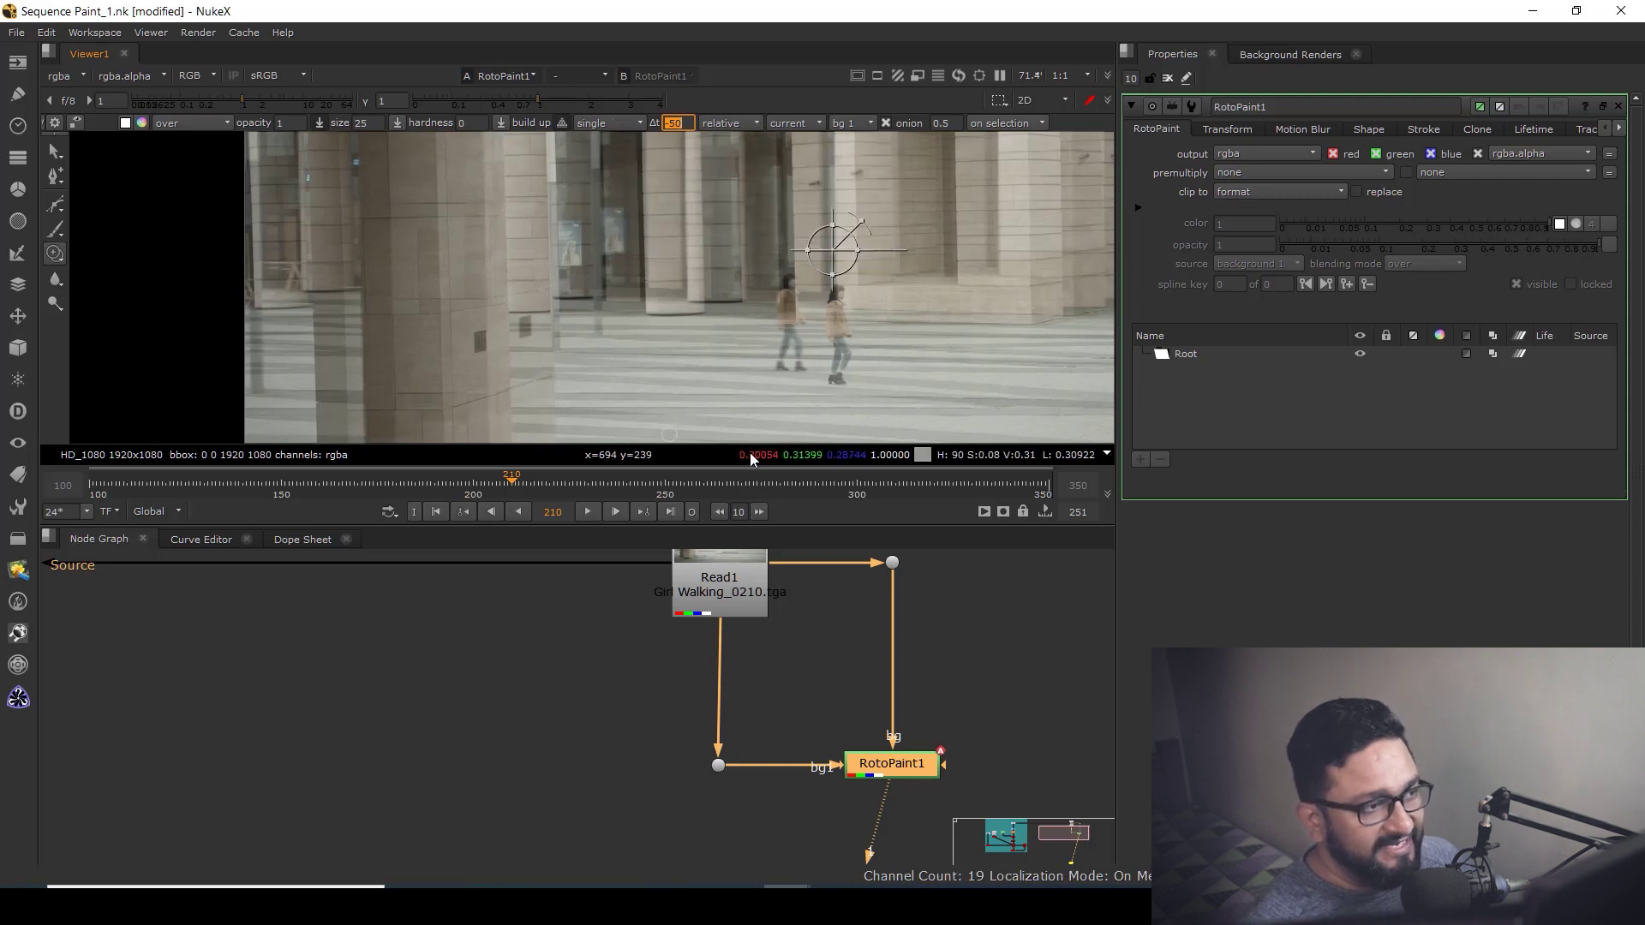
Step: Maximize the viewer and compare the clone source with the current frame through the overlay control, settling on an onion value of about 0.68
scroll(737, 308, "up", 5)
key("space")
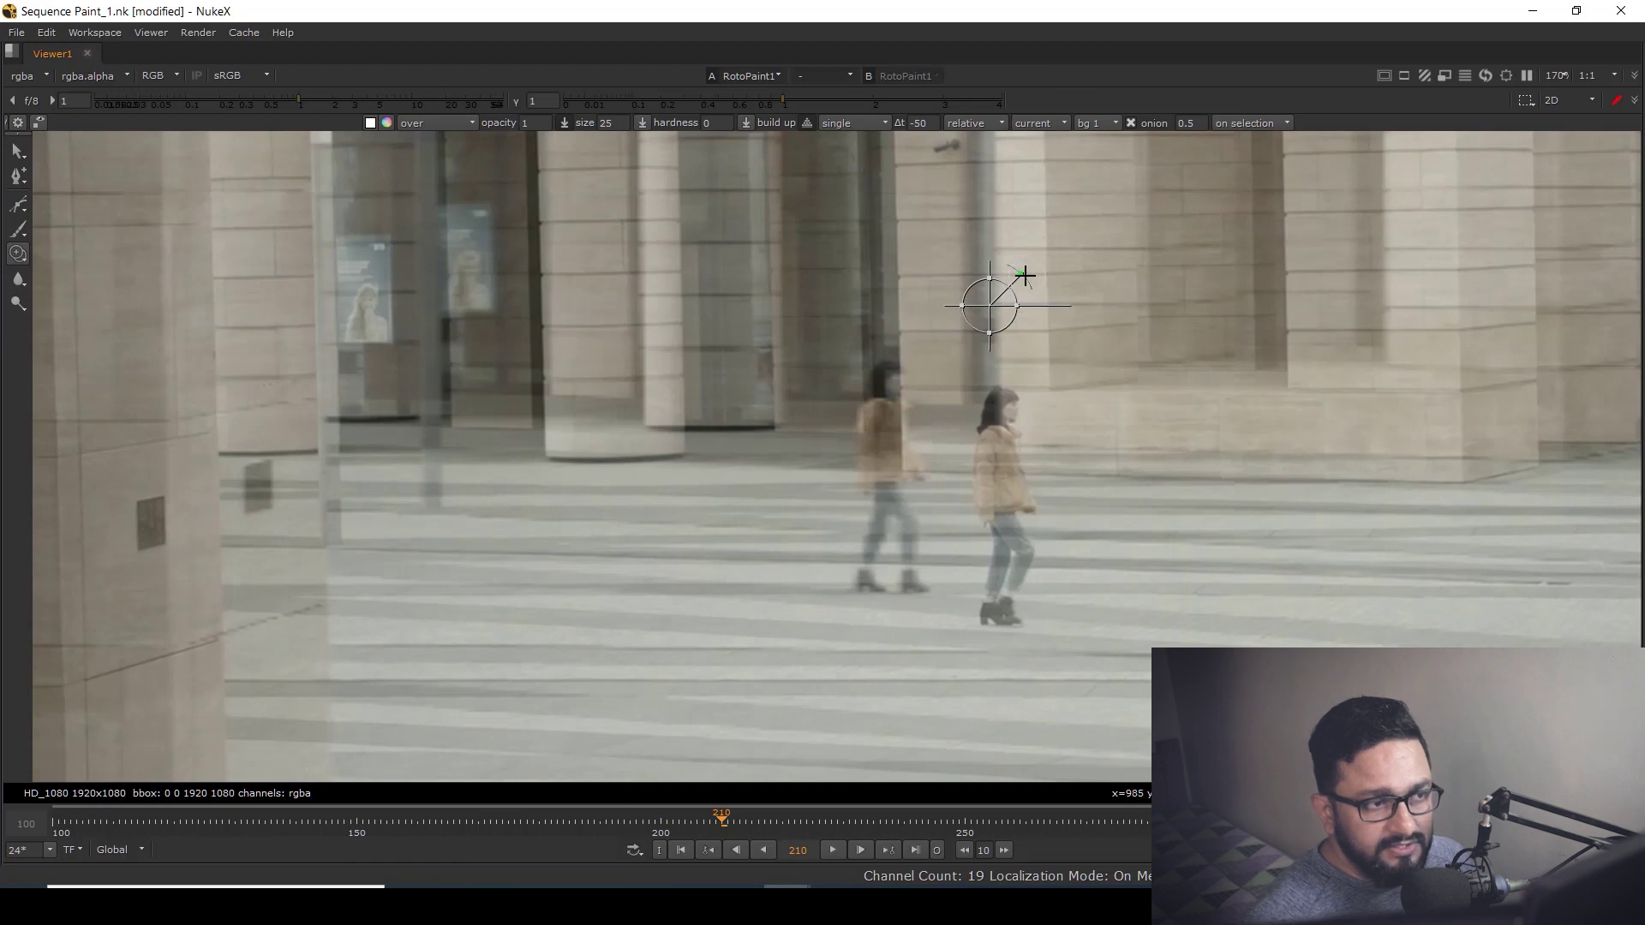
left_click_drag(1022, 273, 1030, 292)
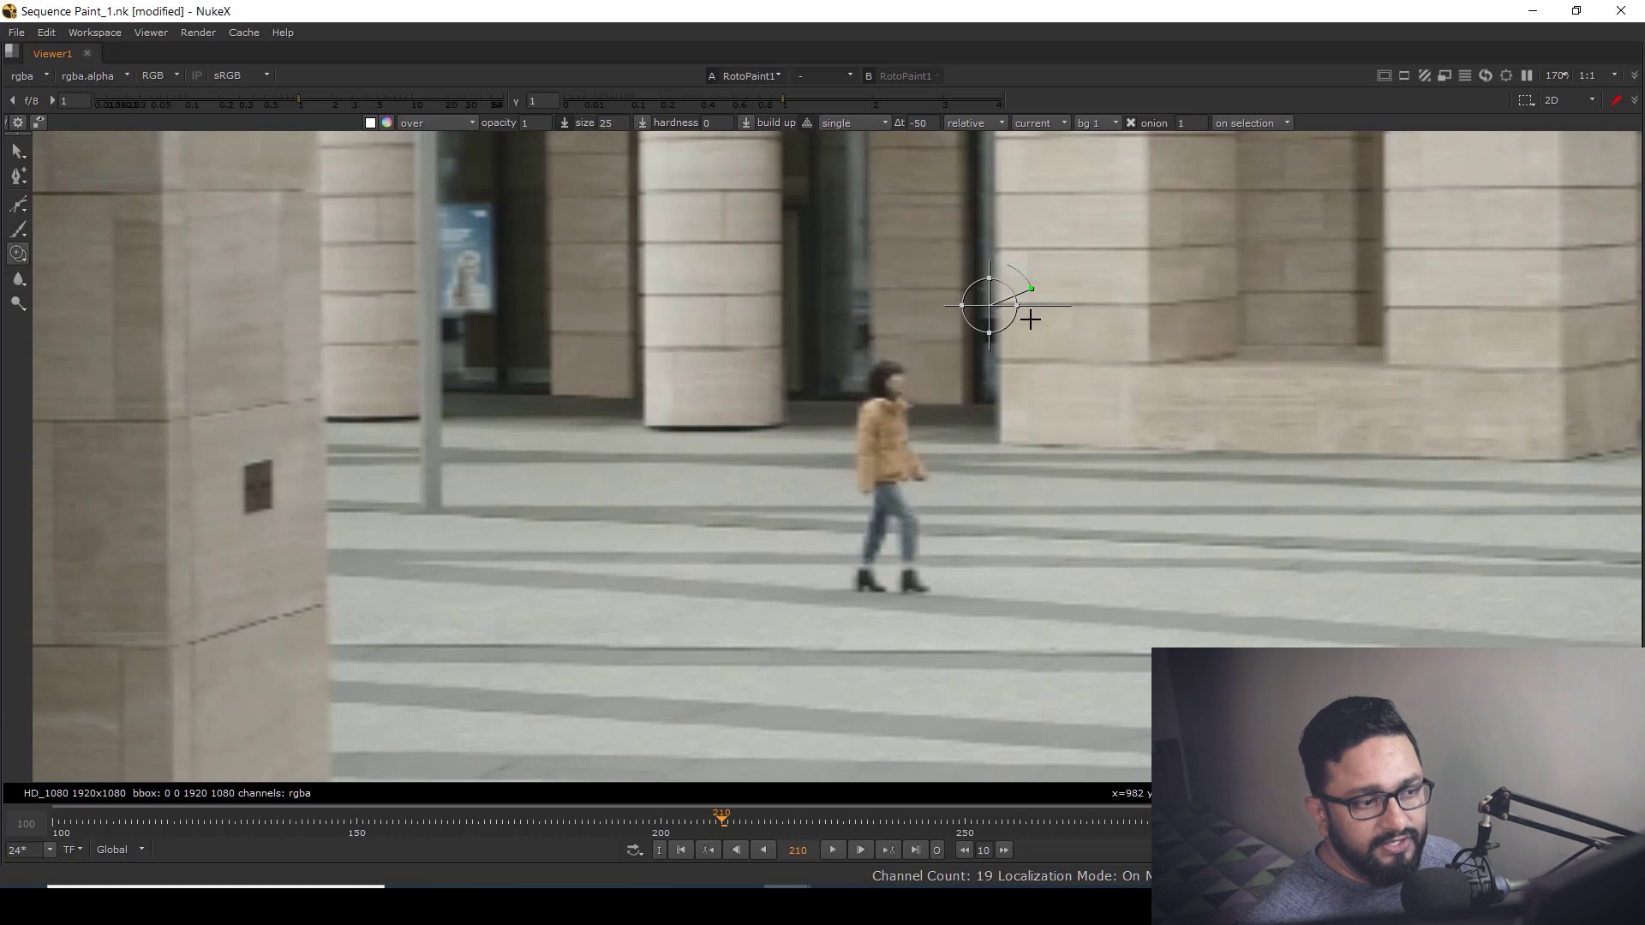
left_click_drag(1034, 298, 985, 274)
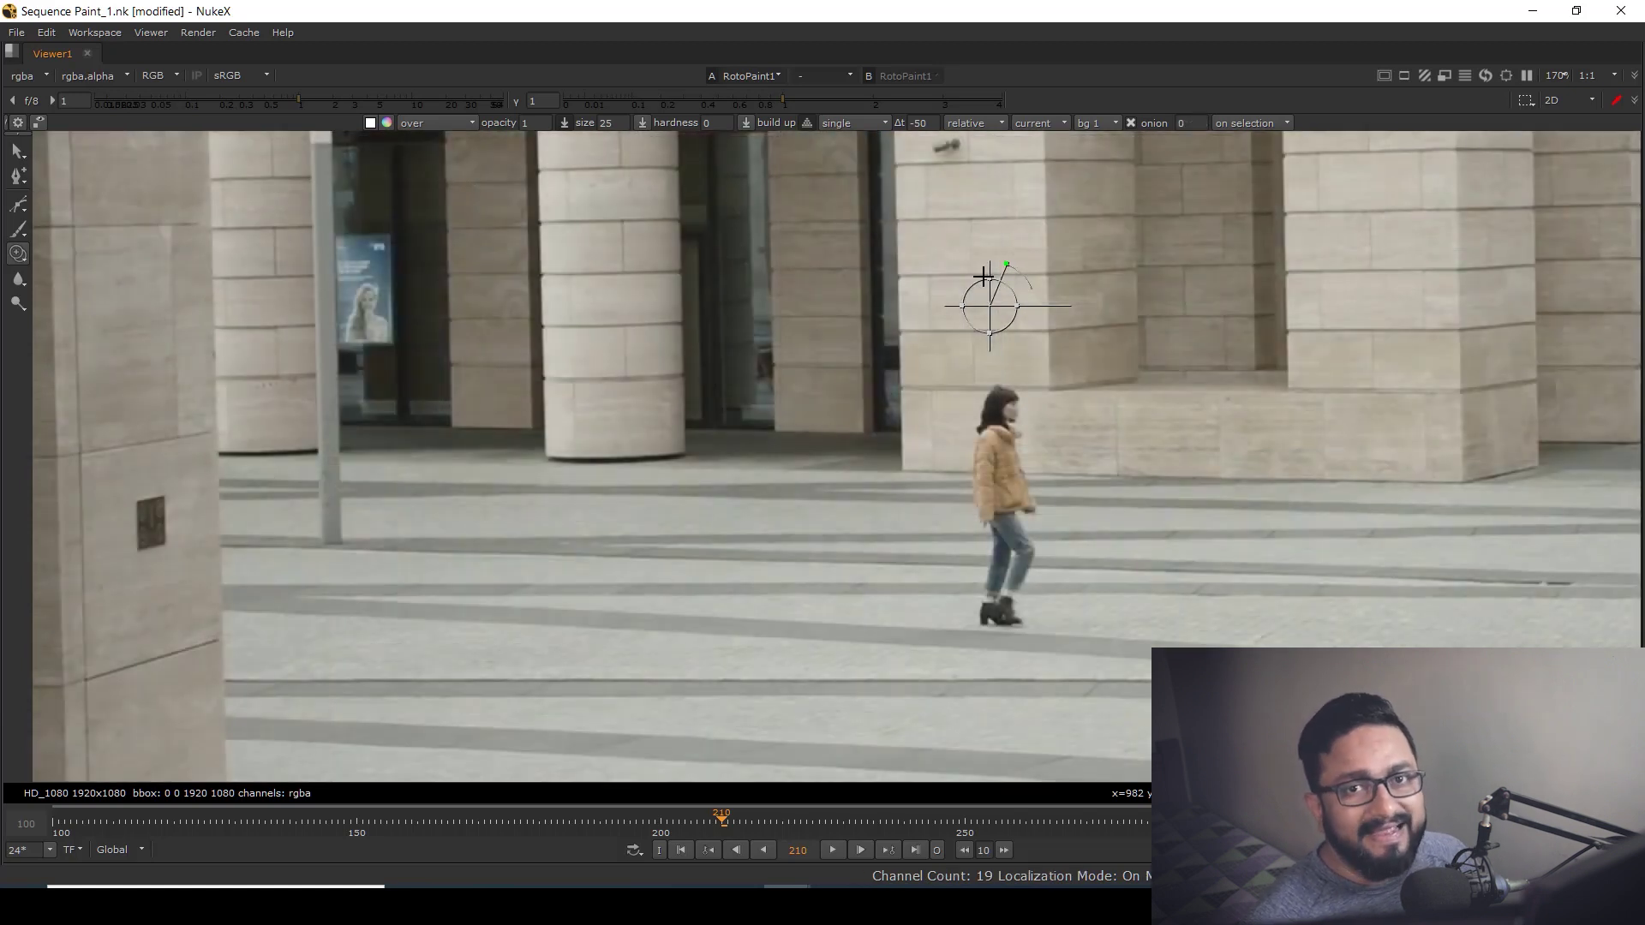
mouse_move(999, 269)
left_mouse_down()
mouse_move(1019, 310)
mouse_move(990, 283)
mouse_move(1020, 302)
mouse_move(1006, 286)
mouse_move(1020, 282)
left_mouse_up()
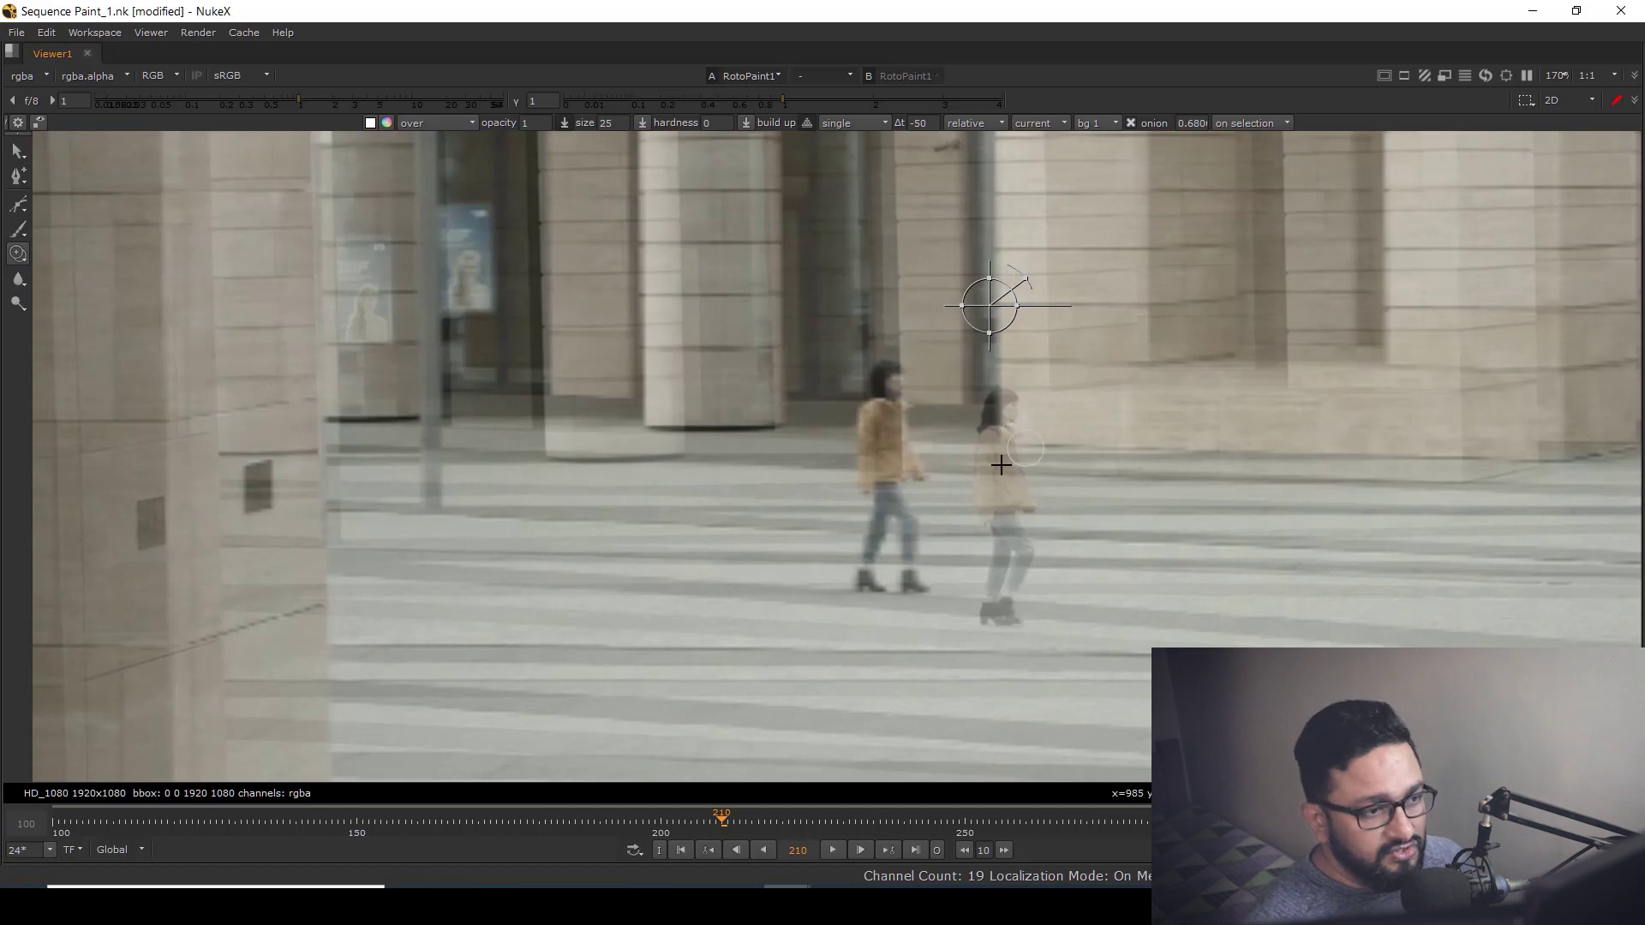
Step: Place the overlay transform handle beside the girl and shift the onion-skinned source until its pillars roughly match the current frame
middle_click_drag(1083, 403, 1139, 416)
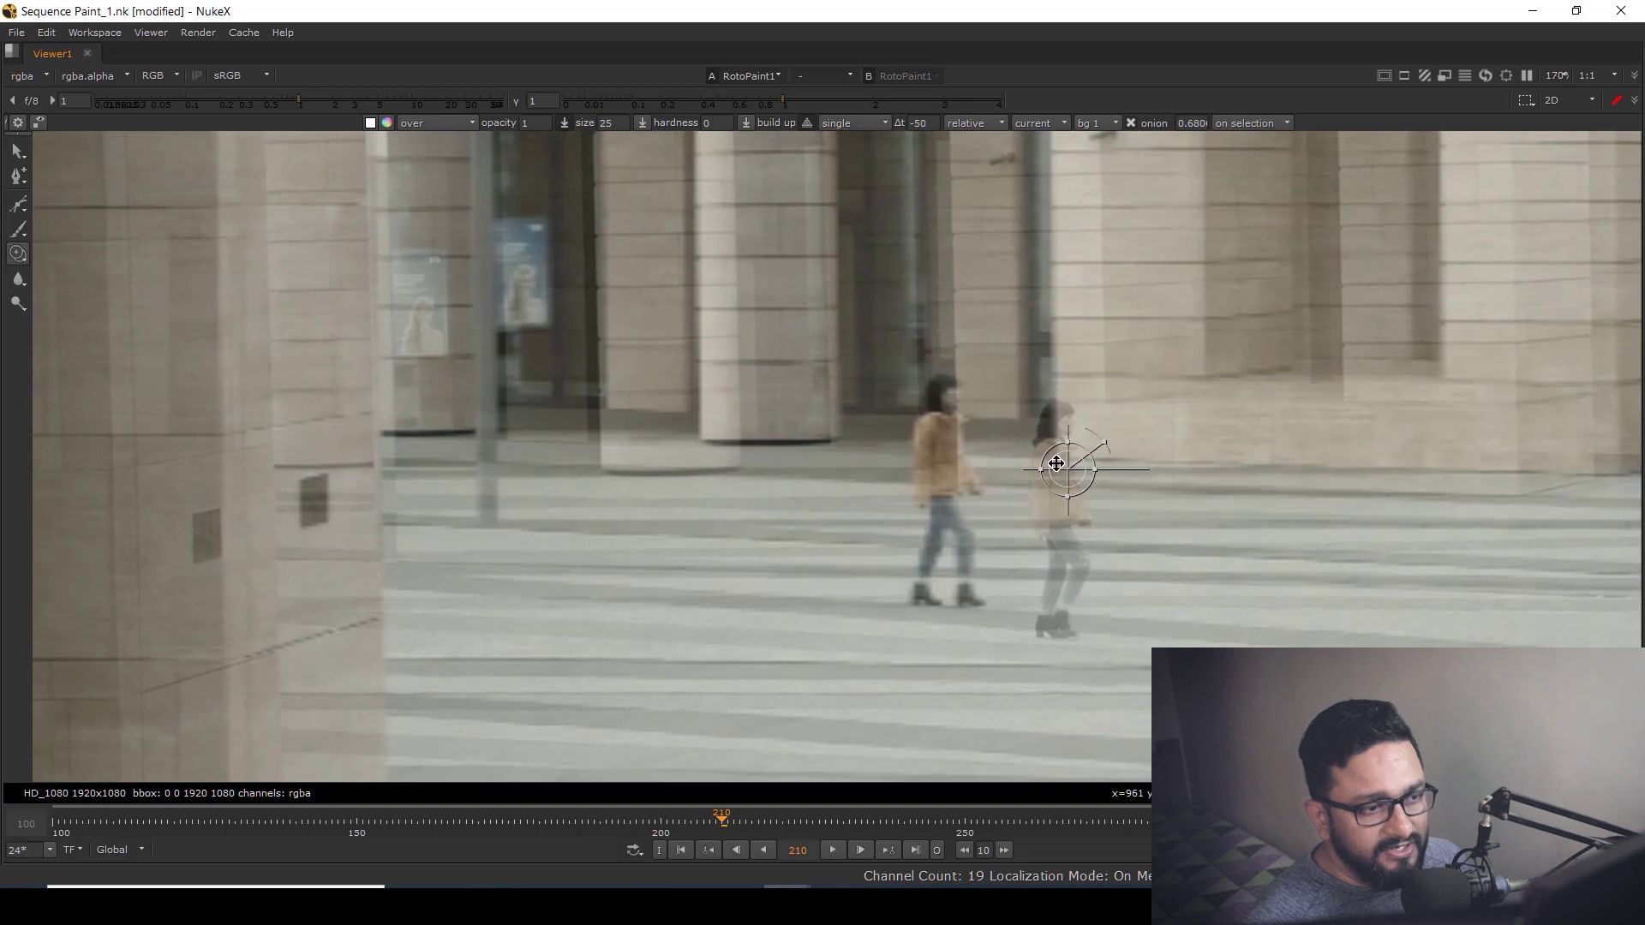
left_click_drag(1060, 470, 1062, 470)
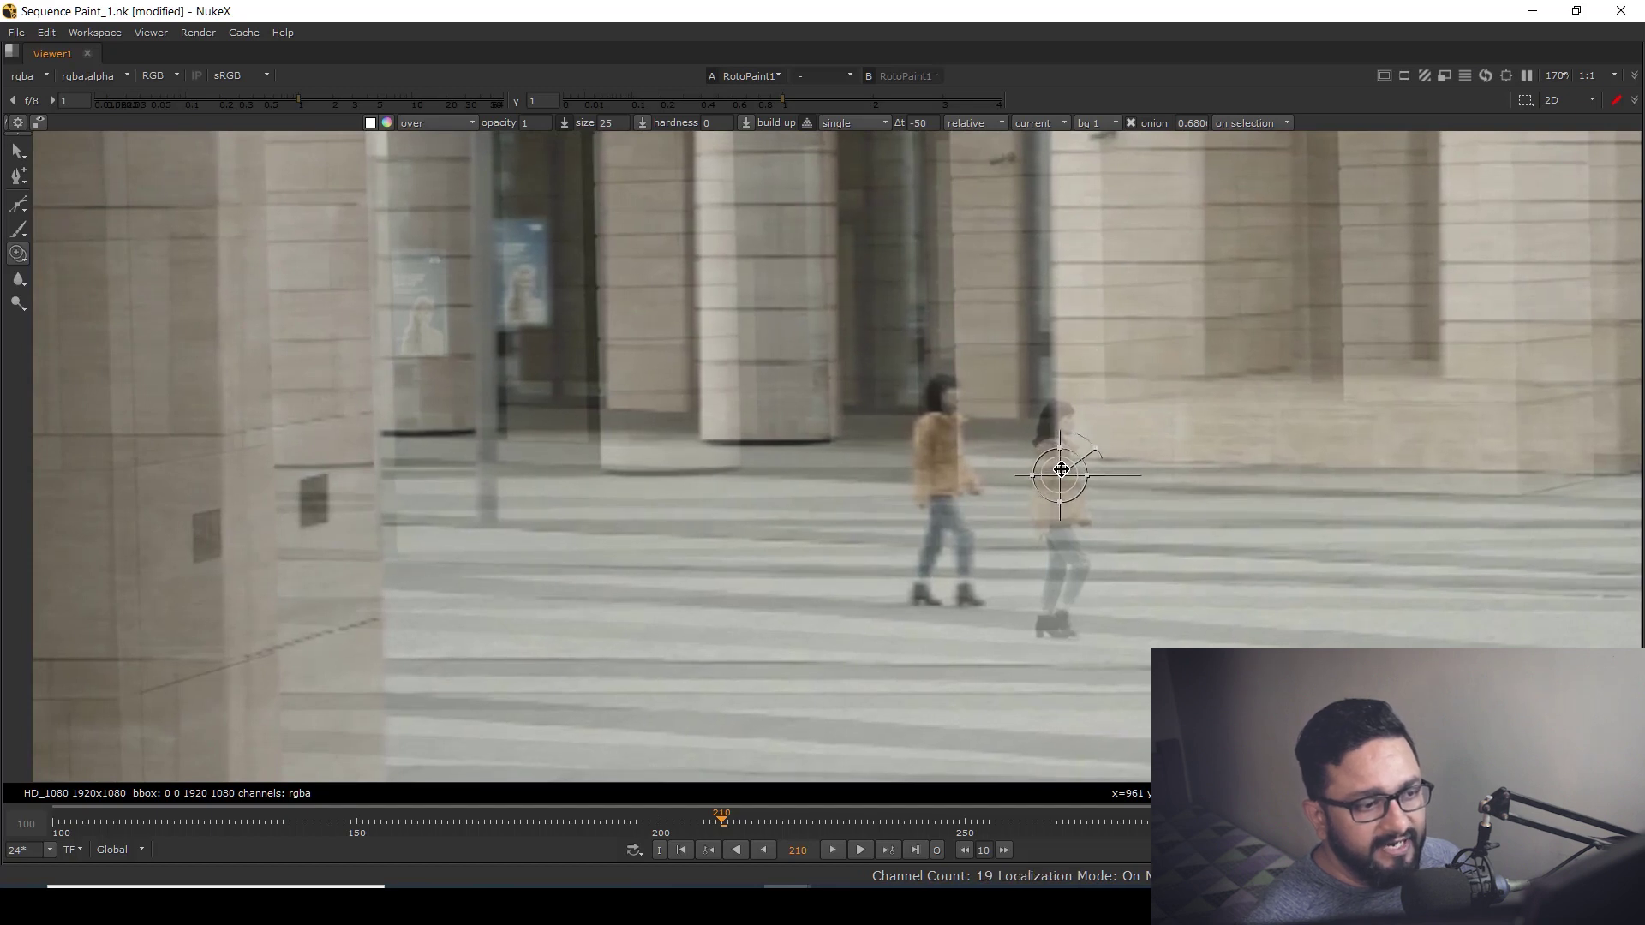
middle_click_drag(1094, 546, 1131, 507)
mouse_move(1097, 429)
left_mouse_down()
mouse_move(1080, 429)
mouse_move(1084, 493)
mouse_move(1237, 429)
mouse_move(1212, 342)
mouse_move(1059, 330)
mouse_move(1020, 368)
mouse_move(999, 441)
mouse_move(947, 485)
mouse_move(1056, 486)
left_mouse_up()
mouse_move(1165, 482)
left_mouse_down()
mouse_move(1105, 480)
mouse_move(999, 433)
mouse_move(1003, 459)
left_mouse_up()
scroll(1007, 472, "up", 6)
middle_click_drag(1006, 469, 1077, 622)
mouse_move(1018, 525)
left_mouse_down()
mouse_move(967, 532)
mouse_move(1003, 538)
left_mouse_up()
Step: Fine-tune the source alignment by nudging it slightly sideways and upward against the wall and pavement lines
key("KP_6")
key("KP_6")
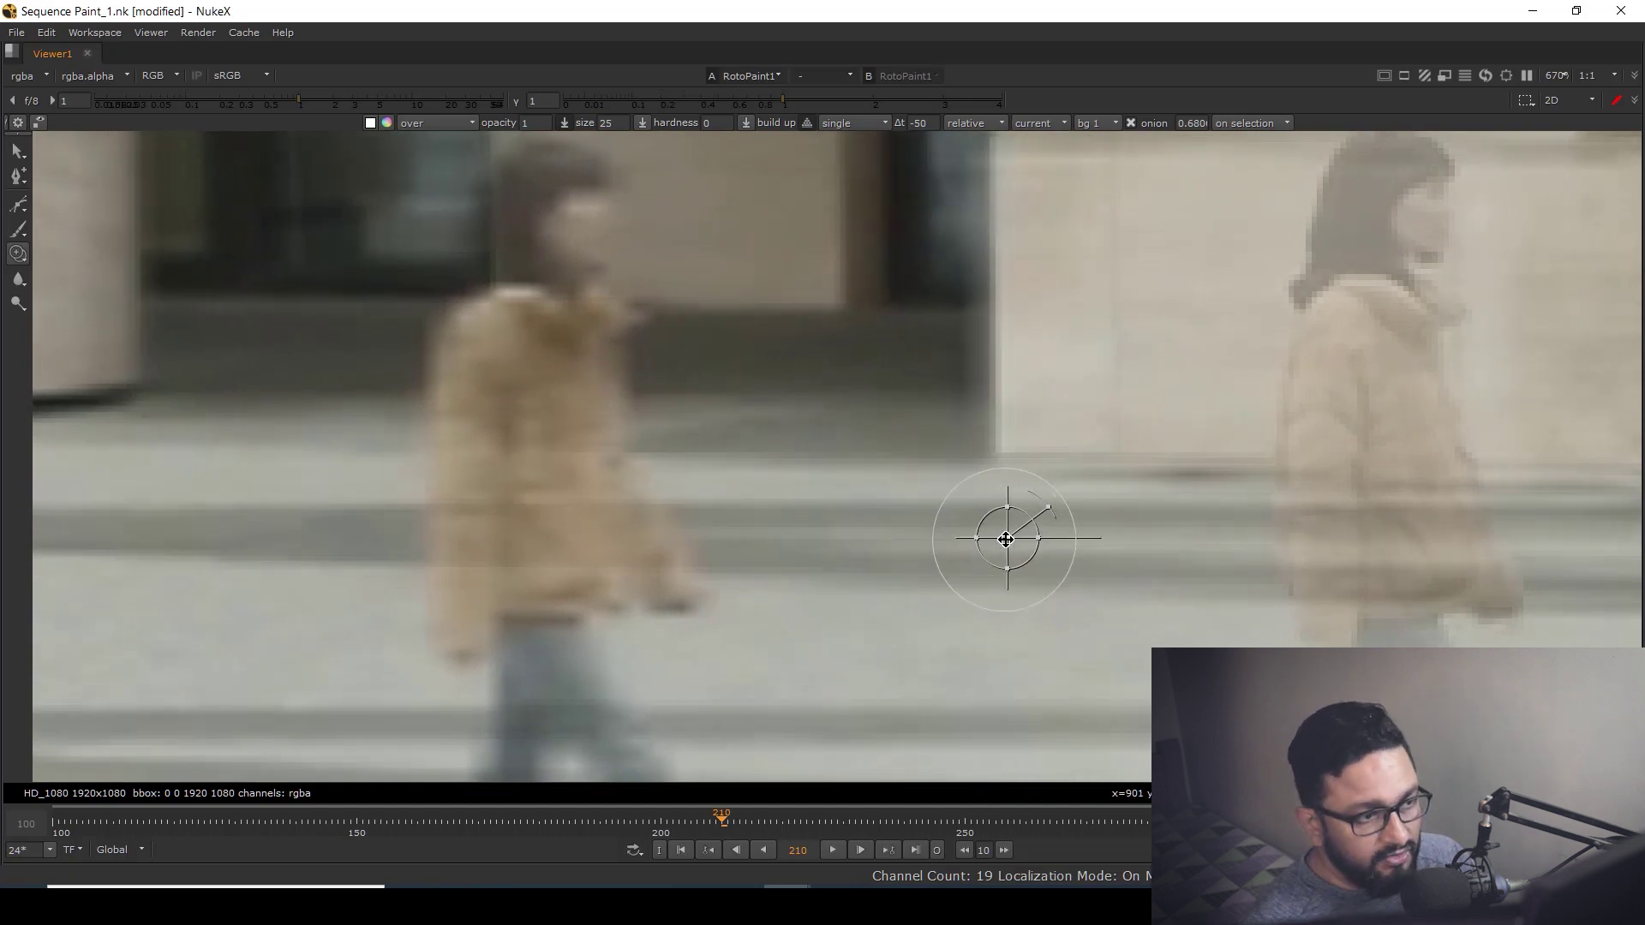
scroll(1007, 540, "down", 3)
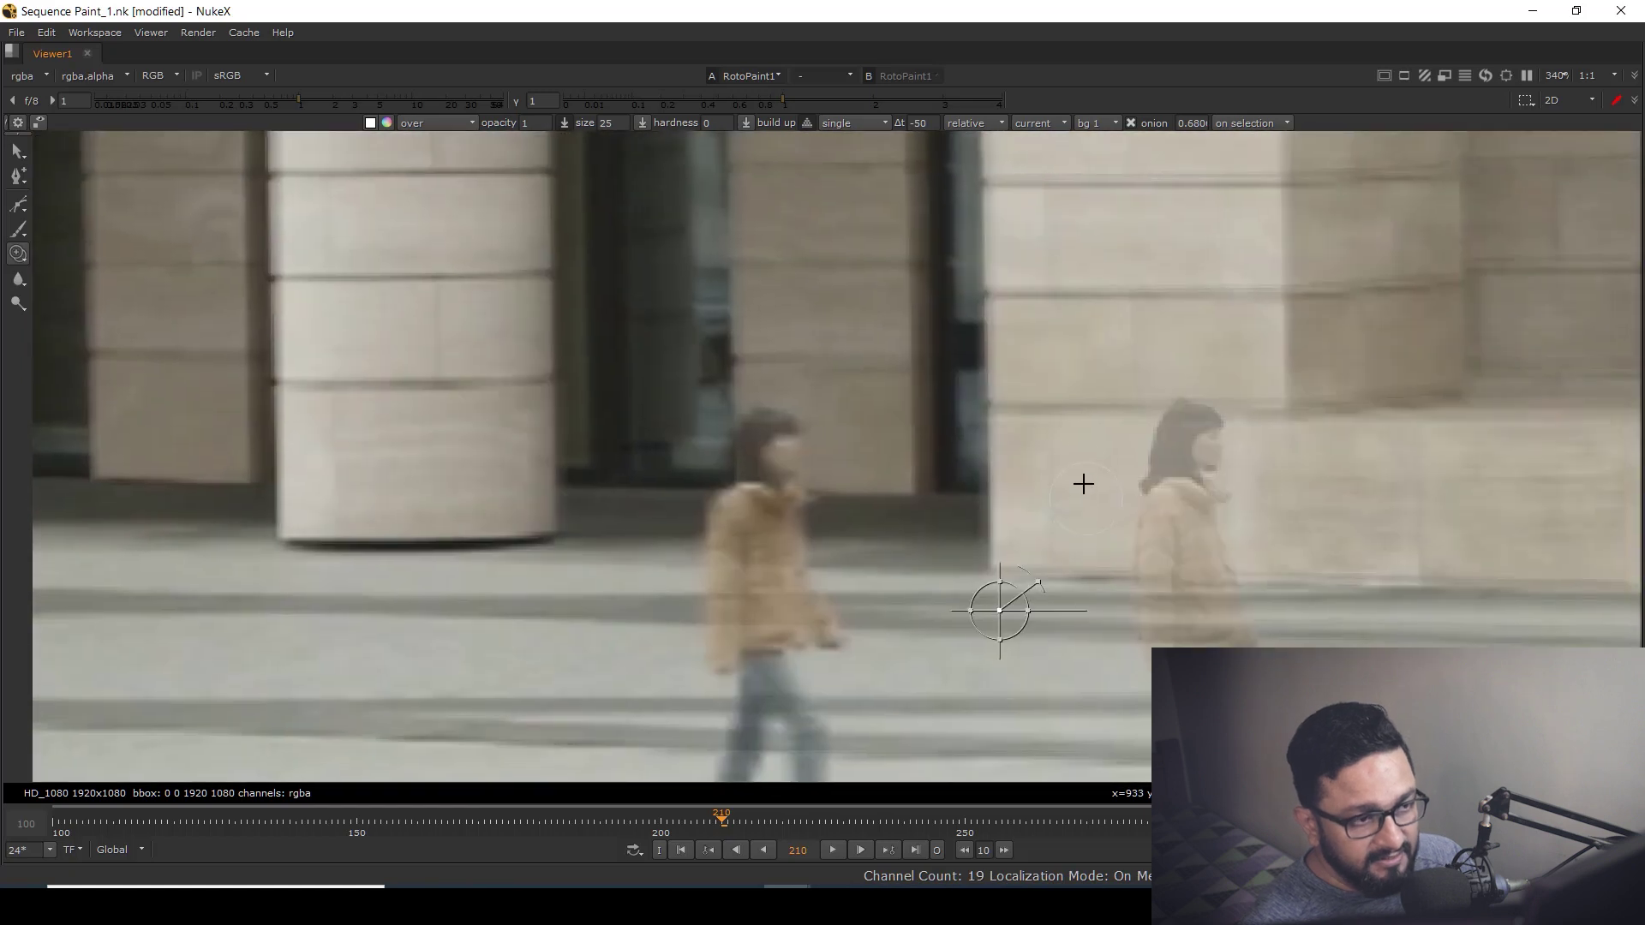
key("KP_8")
key("KP_8")
key("KP_8")
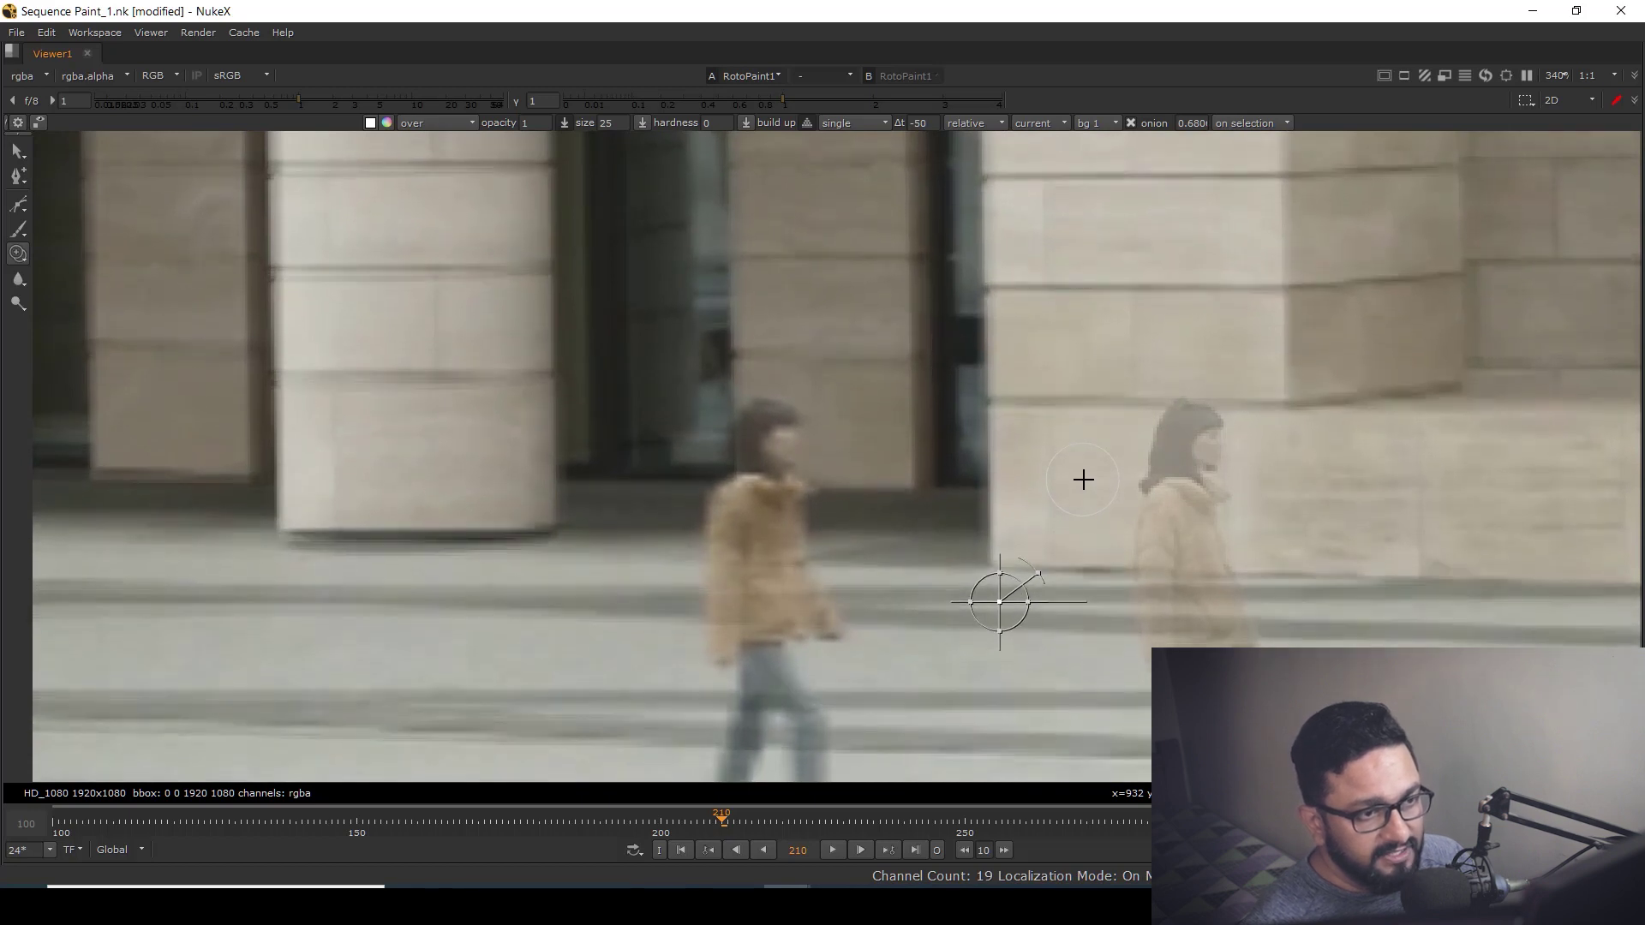
Step: Clone clean pavement over the lower jacket, hands and upper legs of the current-frame girl at frame 210
middle_click_drag(1162, 668, 1075, 419)
middle_click_drag(1055, 509, 1081, 616)
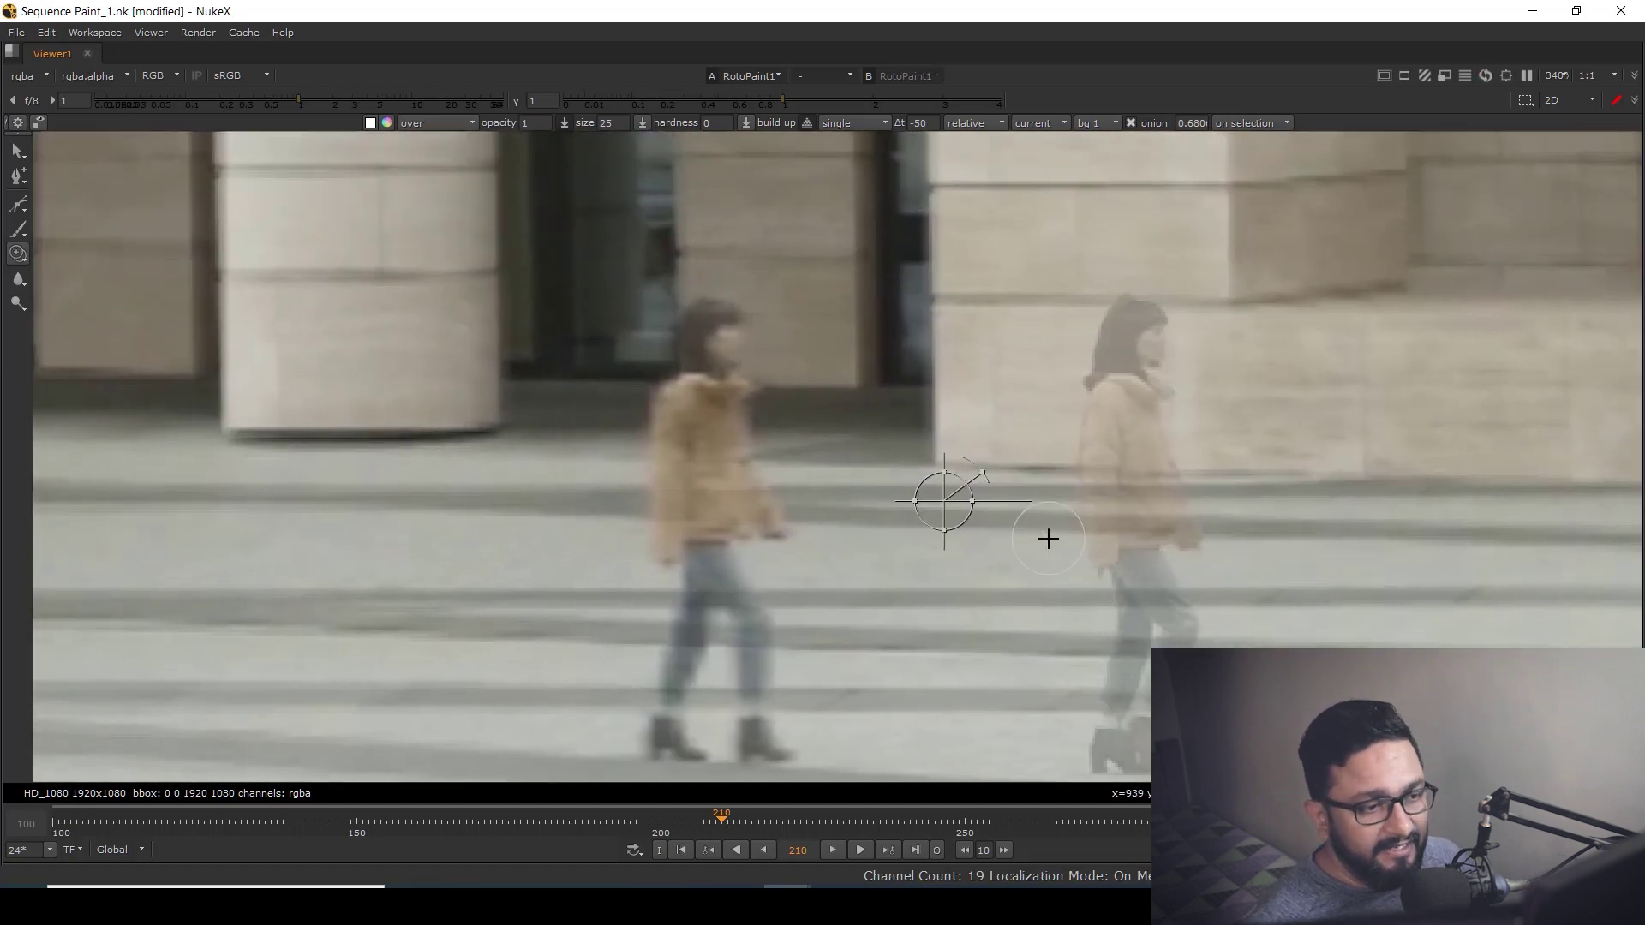
scroll(1113, 603, "up", 4)
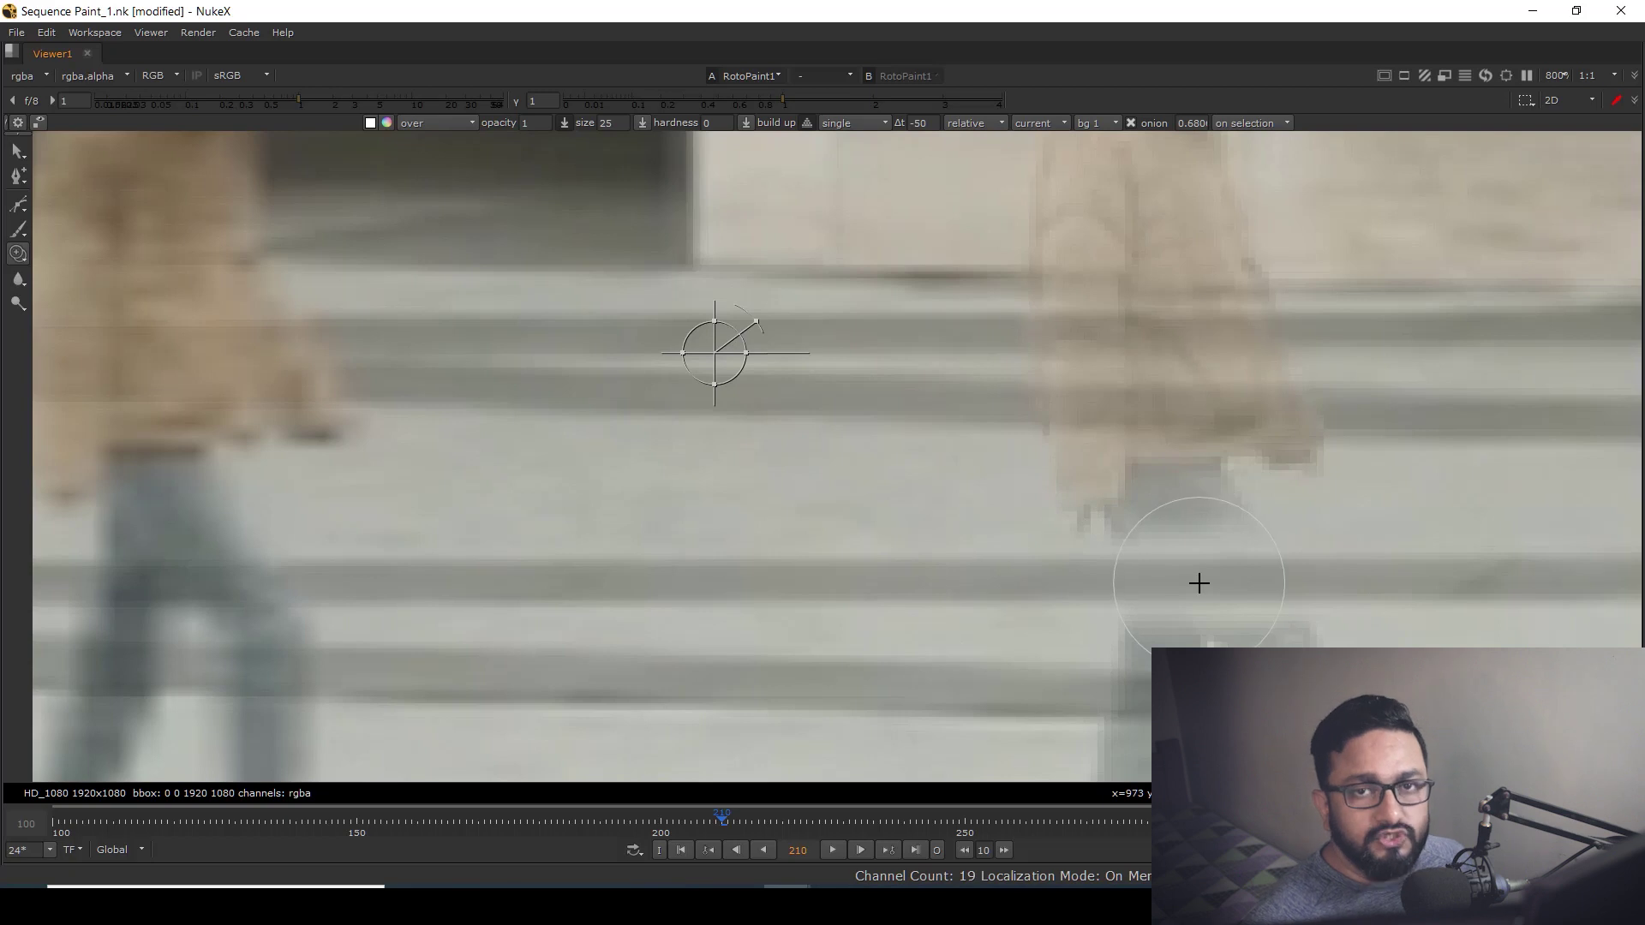
scroll(1170, 564, "down", 1)
mouse_move(1201, 519)
left_mouse_down()
mouse_move(1165, 426)
mouse_move(1240, 493)
left_mouse_up()
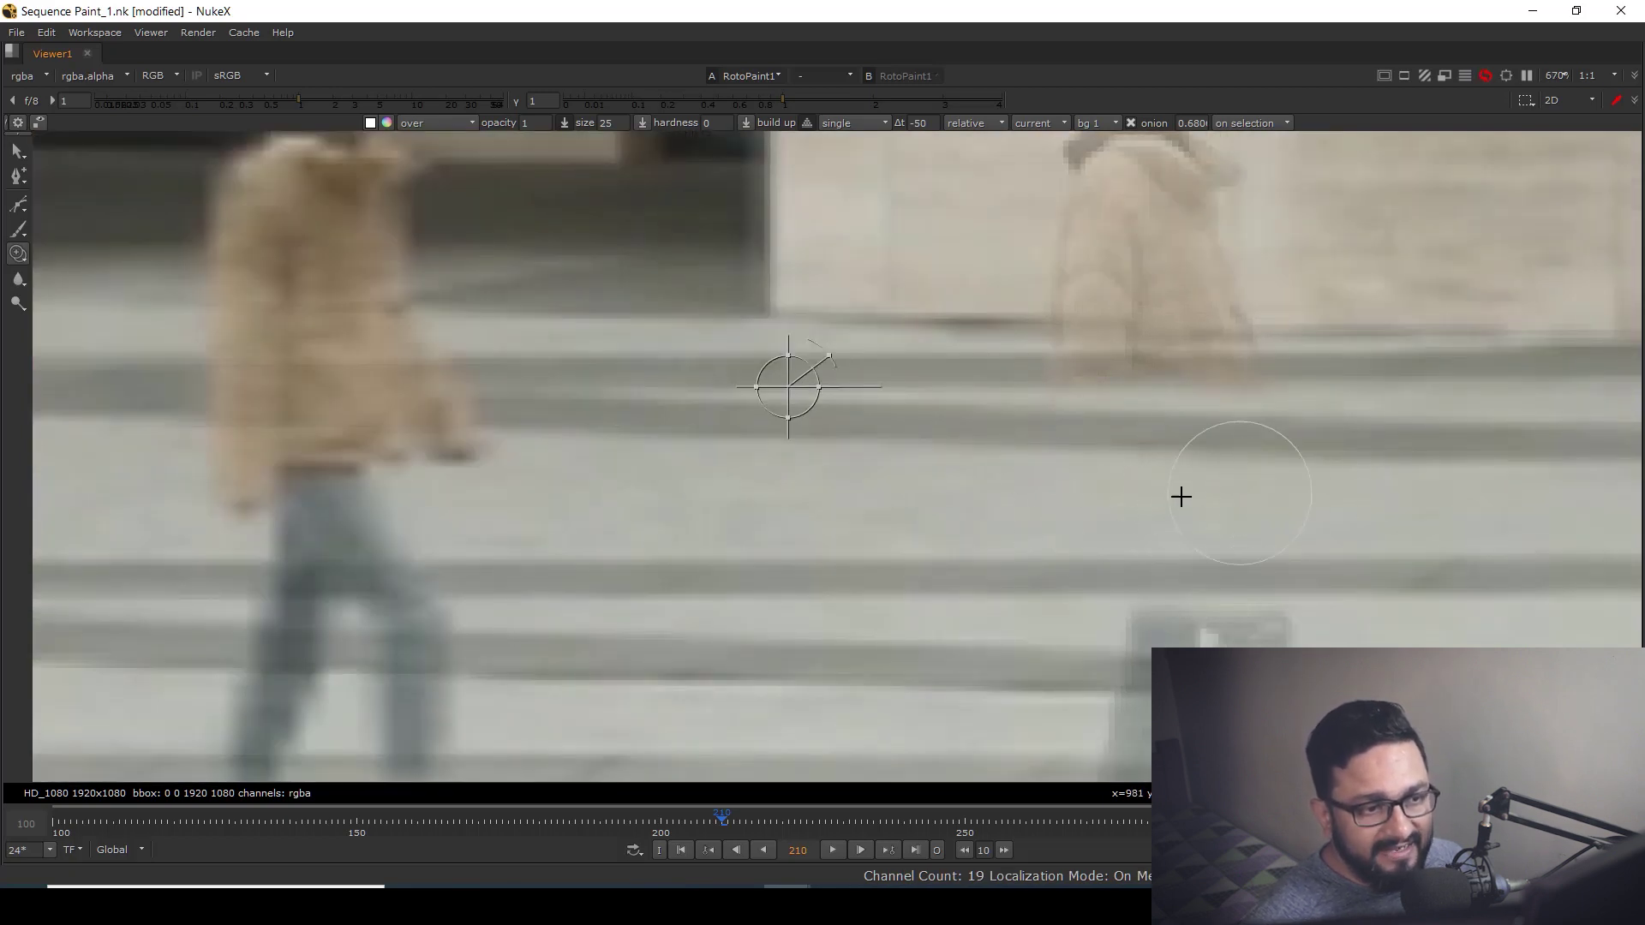
Step: Clone clean wall and pavement over the rest of the girl's jacket and her head at frame 210
middle_click_drag(1181, 497, 1168, 588)
left_click_drag(1134, 482, 1175, 239)
middle_click_drag(1181, 251, 1218, 433)
mouse_move(1219, 433)
left_mouse_down()
mouse_move(1153, 412)
mouse_move(1114, 539)
mouse_move(1182, 555)
left_mouse_up()
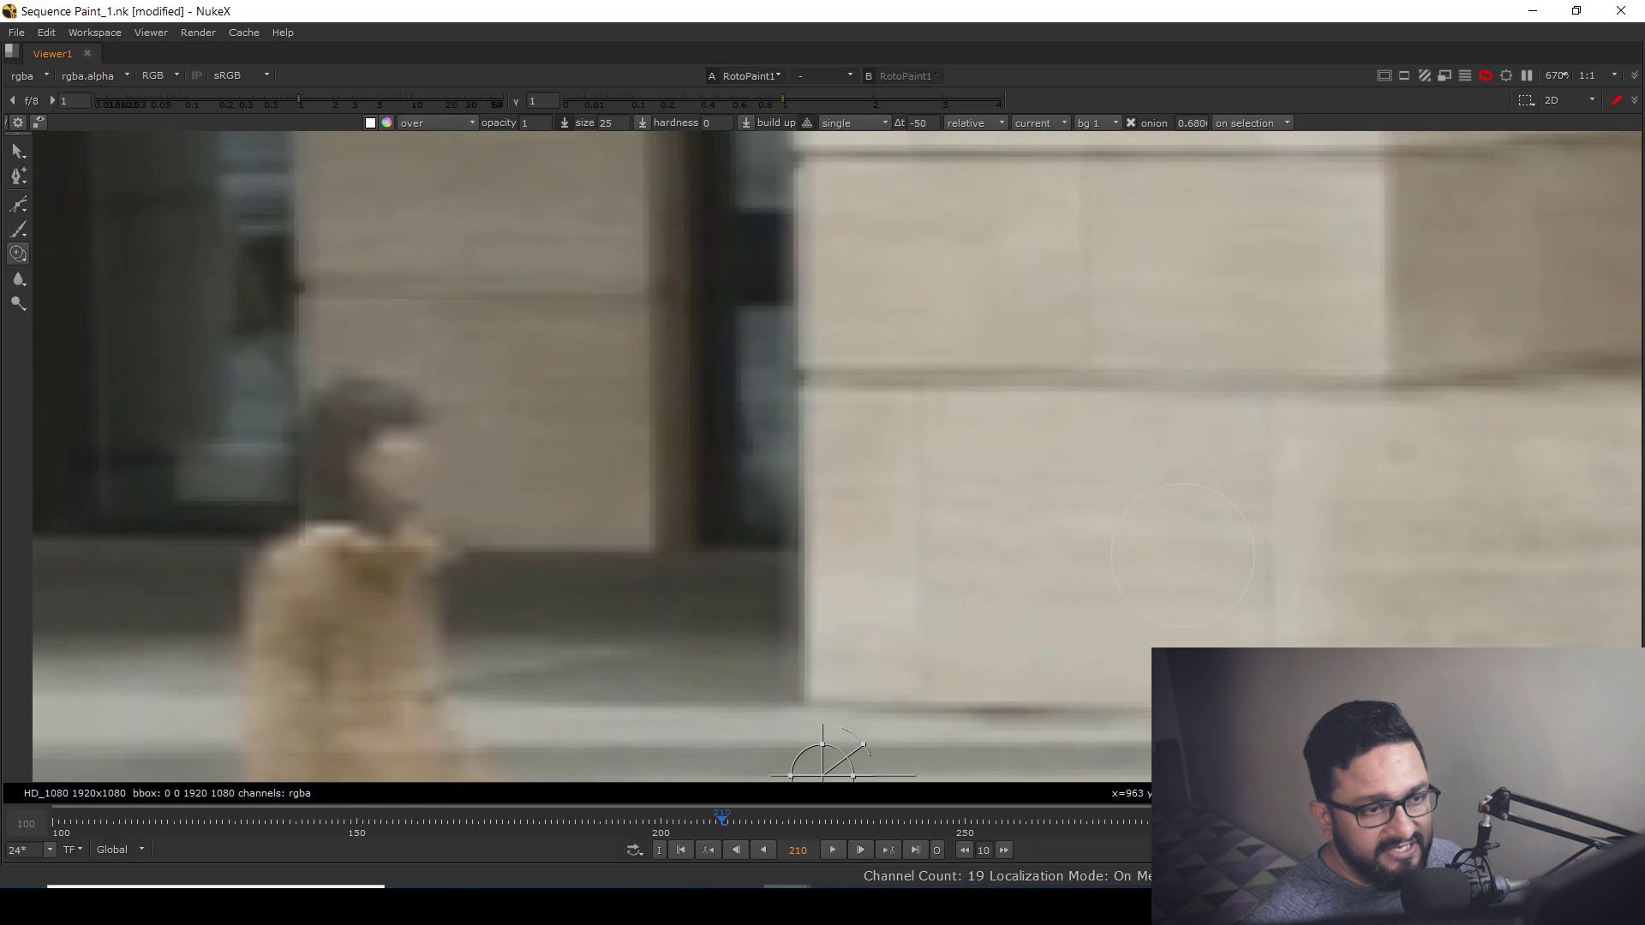
scroll(1240, 499, "down", 5)
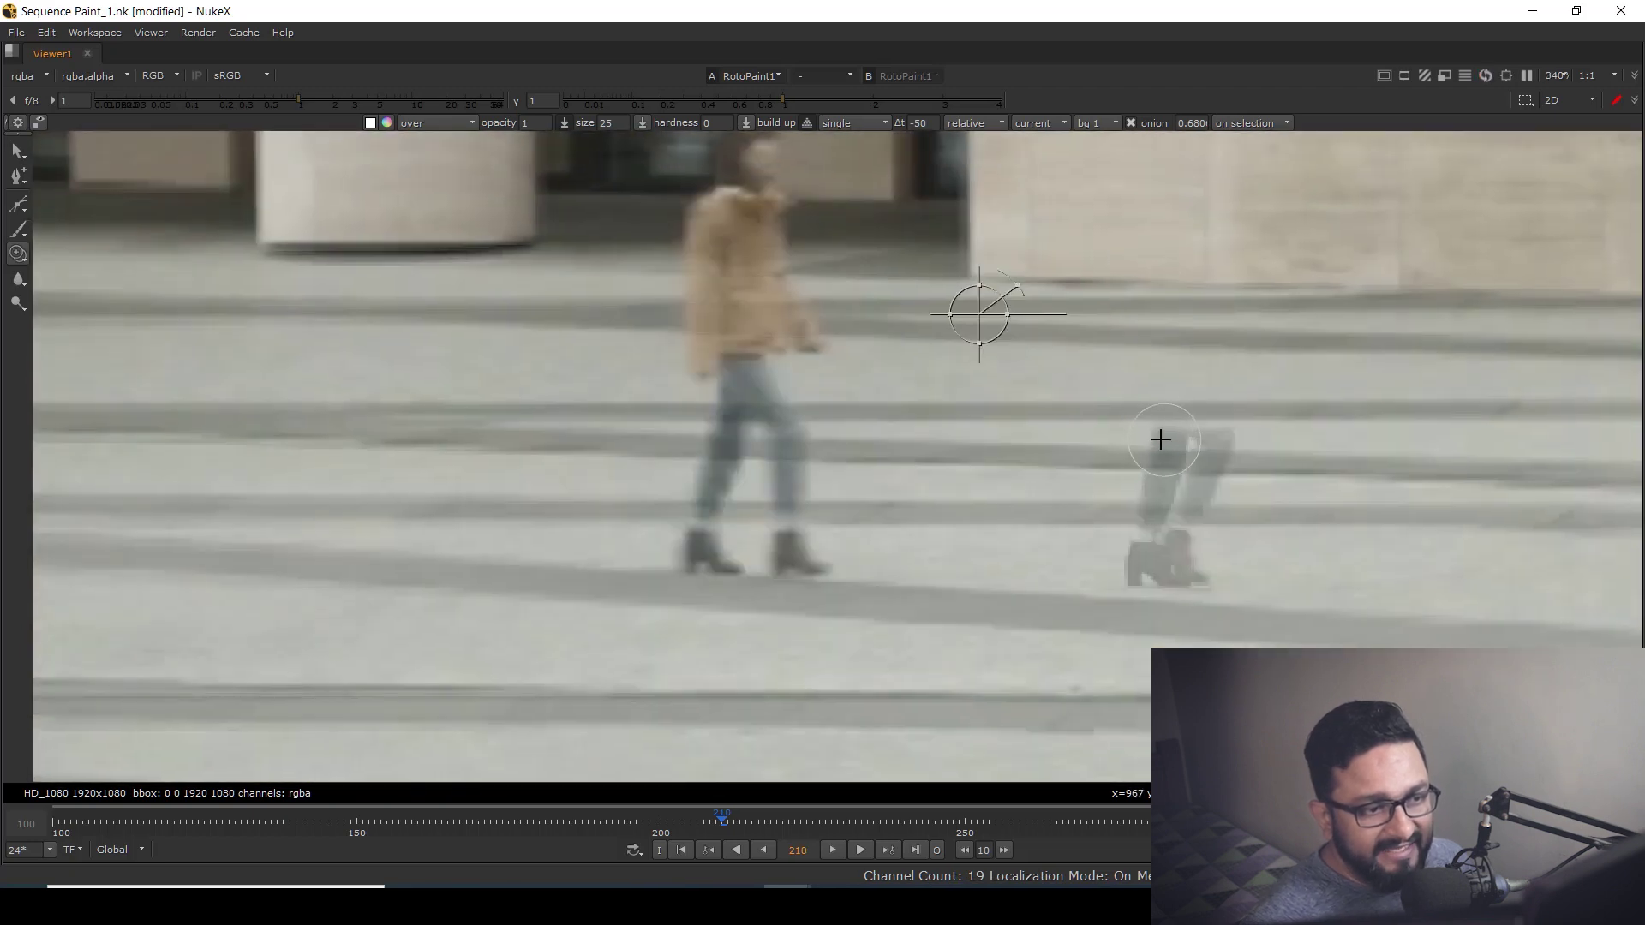
Step: Clone clean pavement over the girl's remaining legs and boots at frame 210
mouse_move(1208, 433)
left_mouse_down()
mouse_move(1146, 531)
mouse_move(1182, 584)
left_mouse_up()
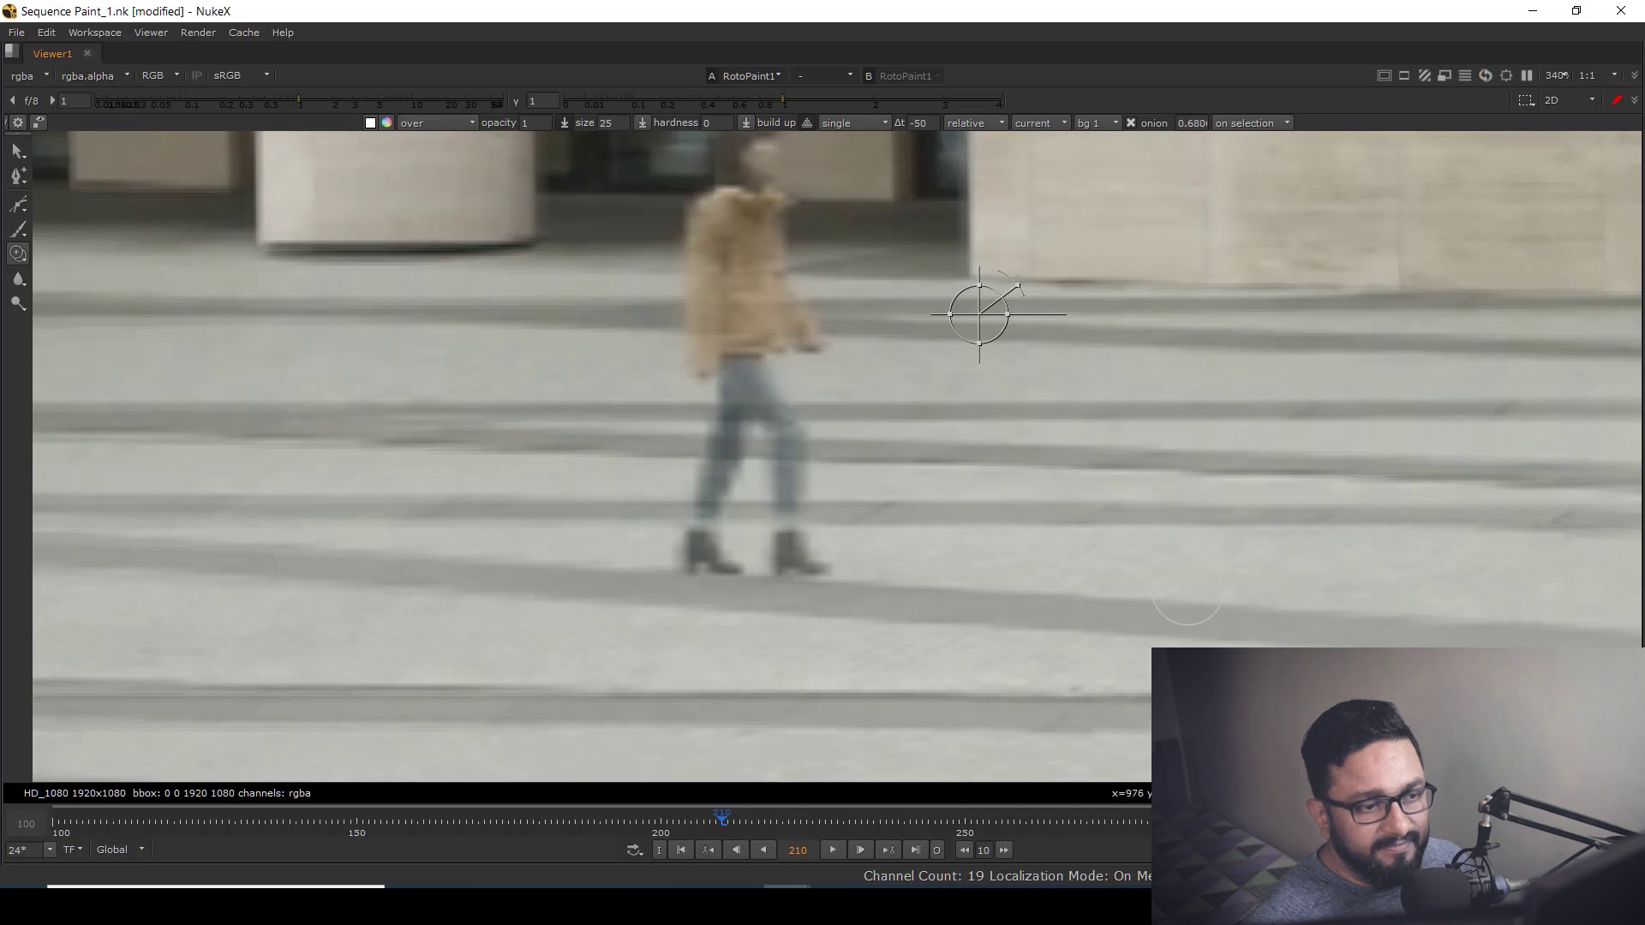
scroll(1136, 600, "down", 4)
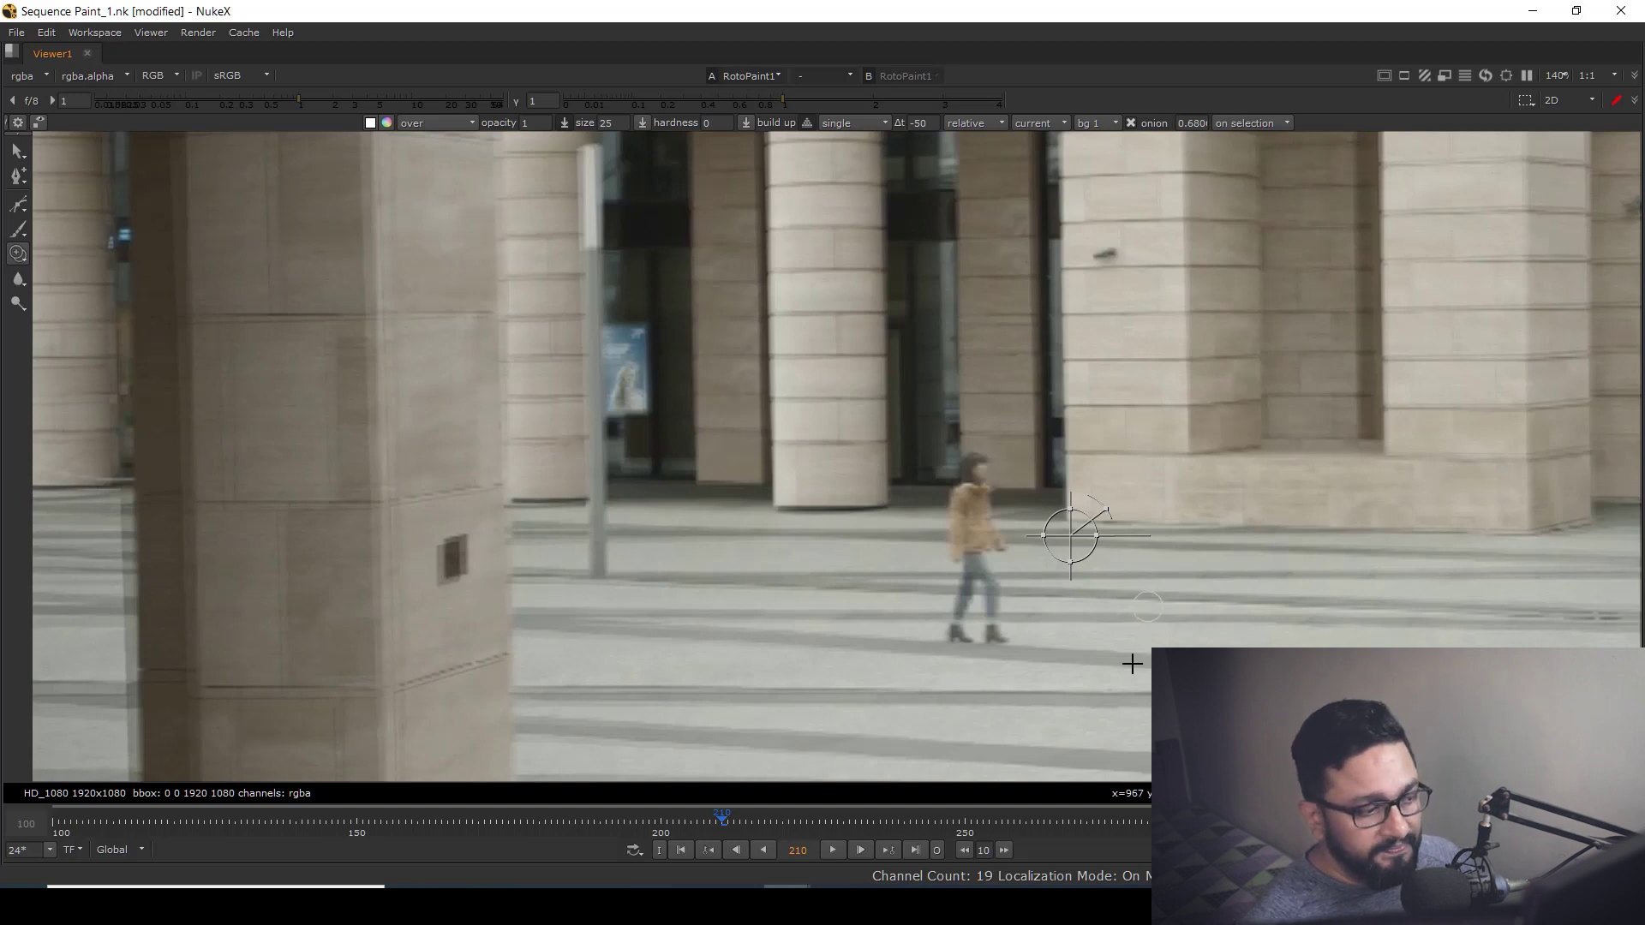
Step: Add a FrameHold node directly below RotoPaint1, connect it to the paint output and view it
key("space")
scroll(888, 363, "down", 4)
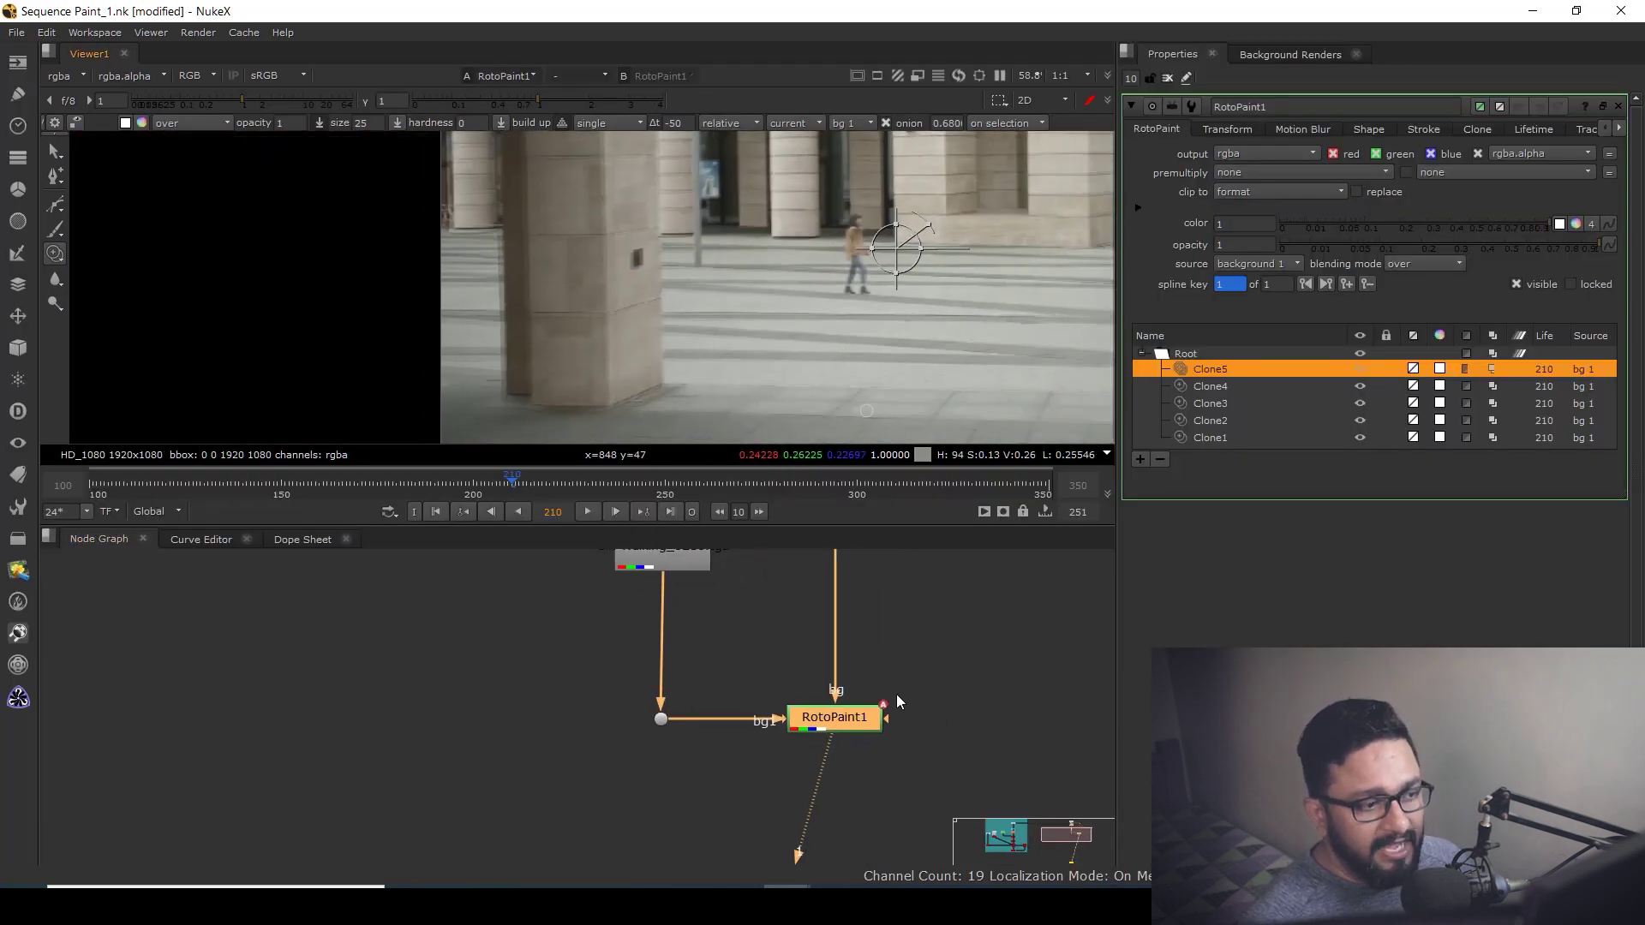
scroll(929, 686, "down", 3)
middle_click_drag(932, 711, 845, 737)
left_click(909, 708)
key("Tab")
type("shu")
key("Return")
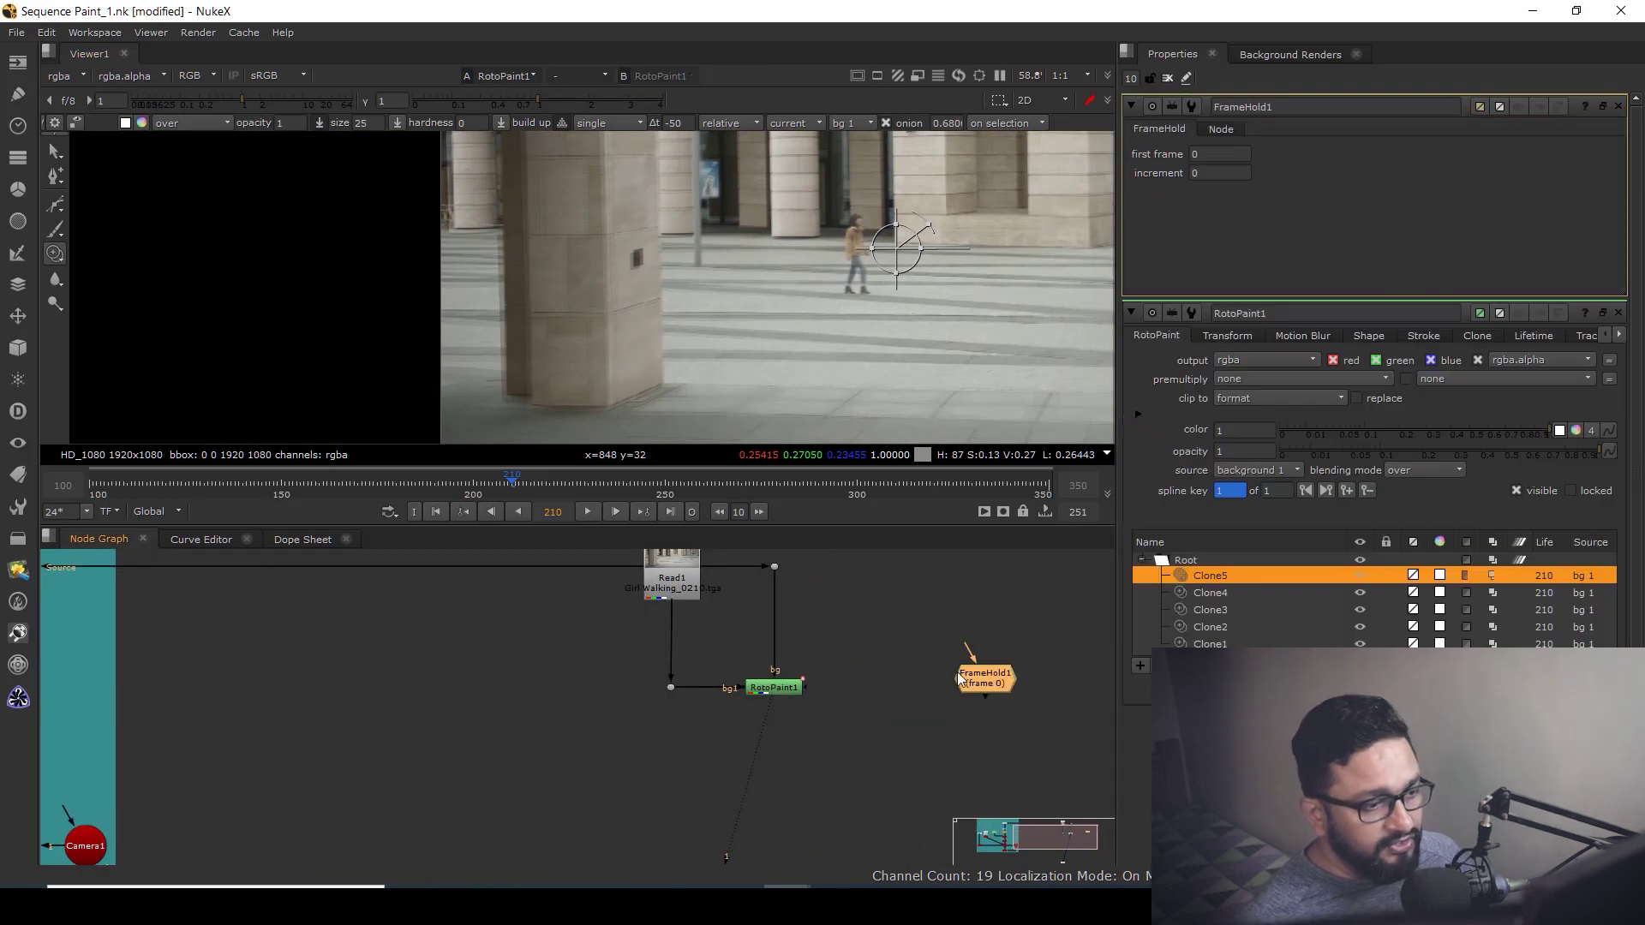
left_click_drag(958, 672, 777, 761)
mouse_move(777, 671)
left_mouse_down()
mouse_move(761, 742)
mouse_move(774, 689)
left_mouse_up()
left_click_drag(778, 763, 775, 749)
key("1")
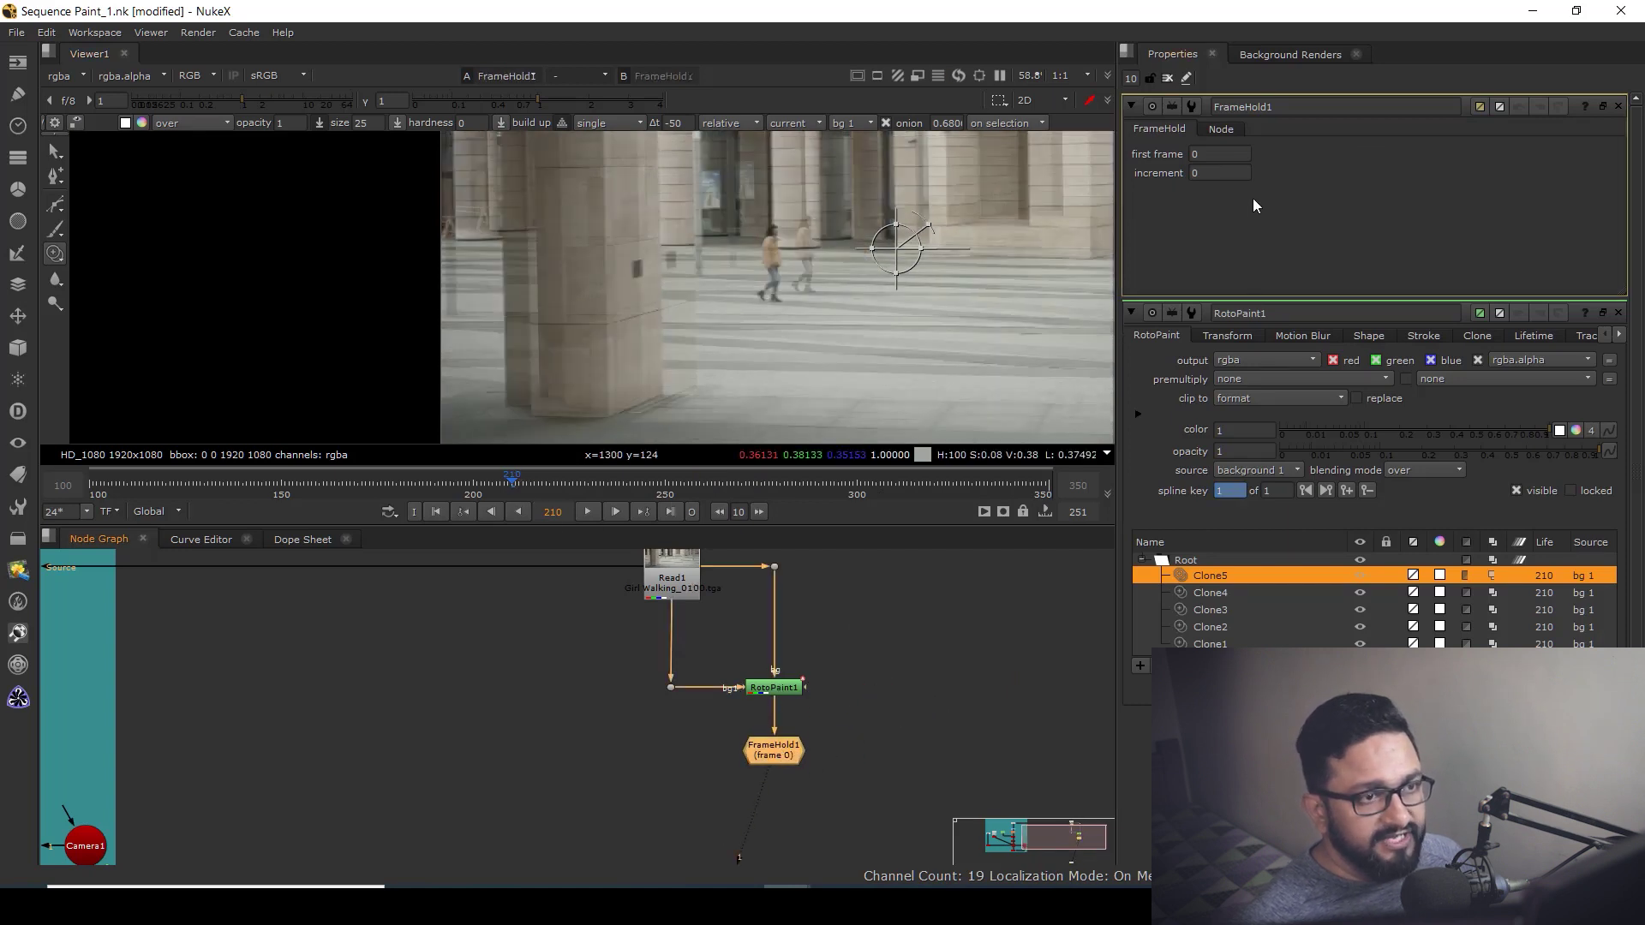
Step: Set the FrameHold's first frame to 210 and view the held result
left_click(1216, 158)
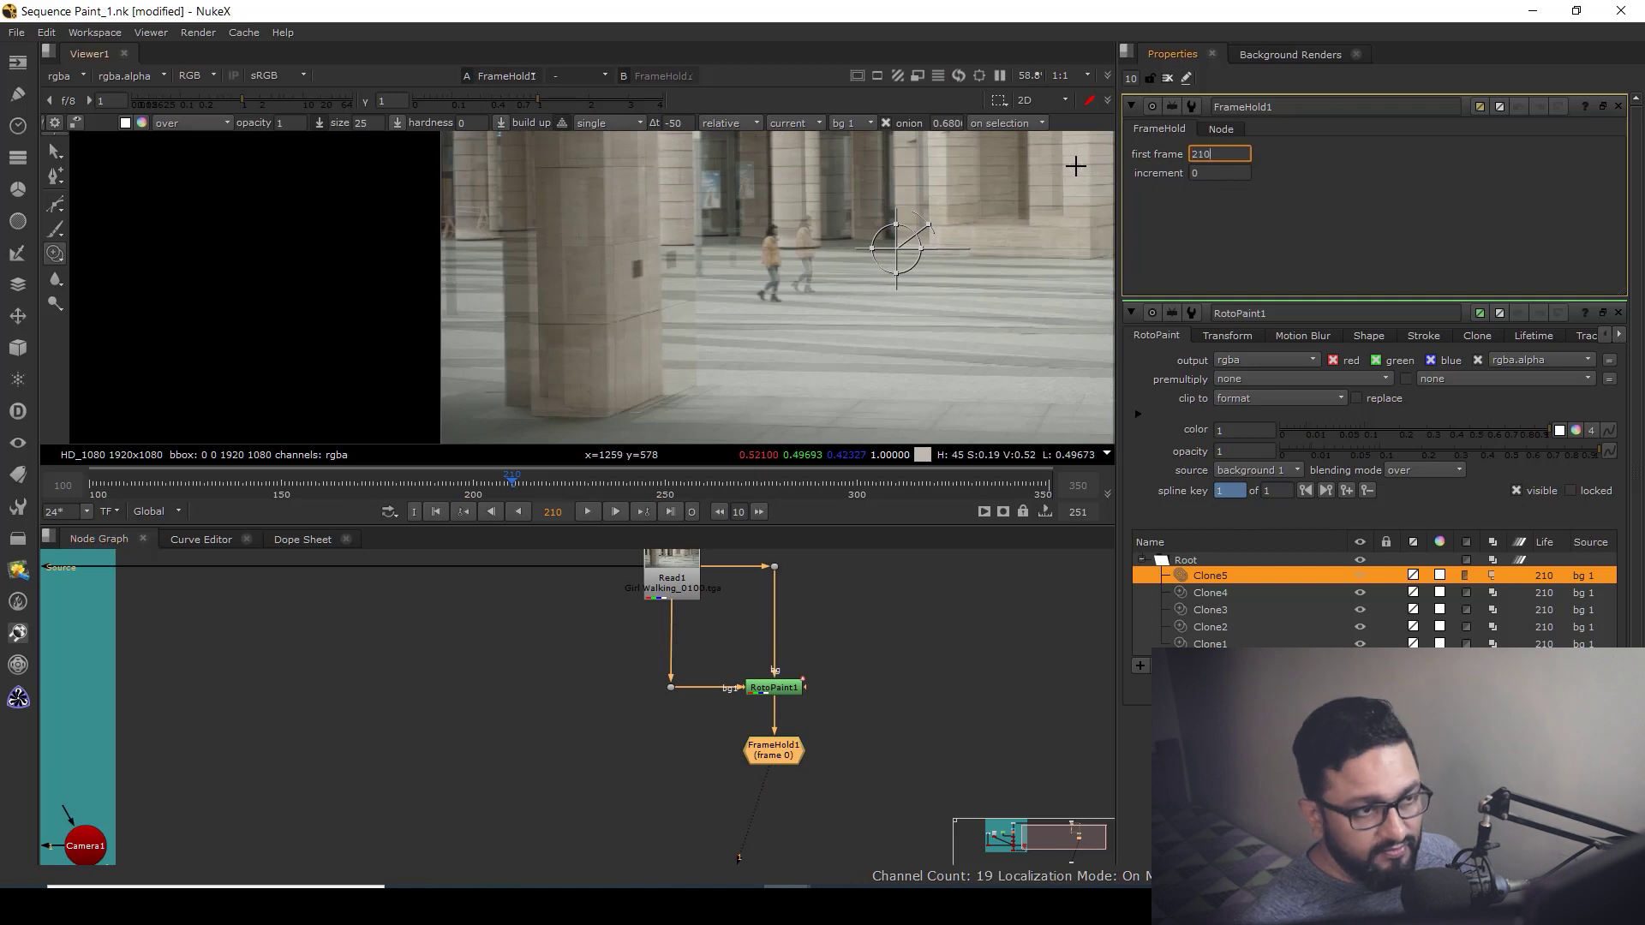
key("Return")
type("1")
key("Return")
Step: Assign the original Read1 footage and the held paint result to the viewer for comparison
scroll(831, 310, "down", 2)
middle_click_drag(887, 361, 752, 446)
middle_click_drag(805, 771, 865, 804)
left_click(714, 612)
key("1")
left_click(839, 776)
key("1")
Step: Compare the painted frame 210 with the original footage in the enlarged viewer, checking the area where the girl walks
key("space")
middle_click_drag(788, 385, 961, 311)
scroll(899, 617, "up", 5)
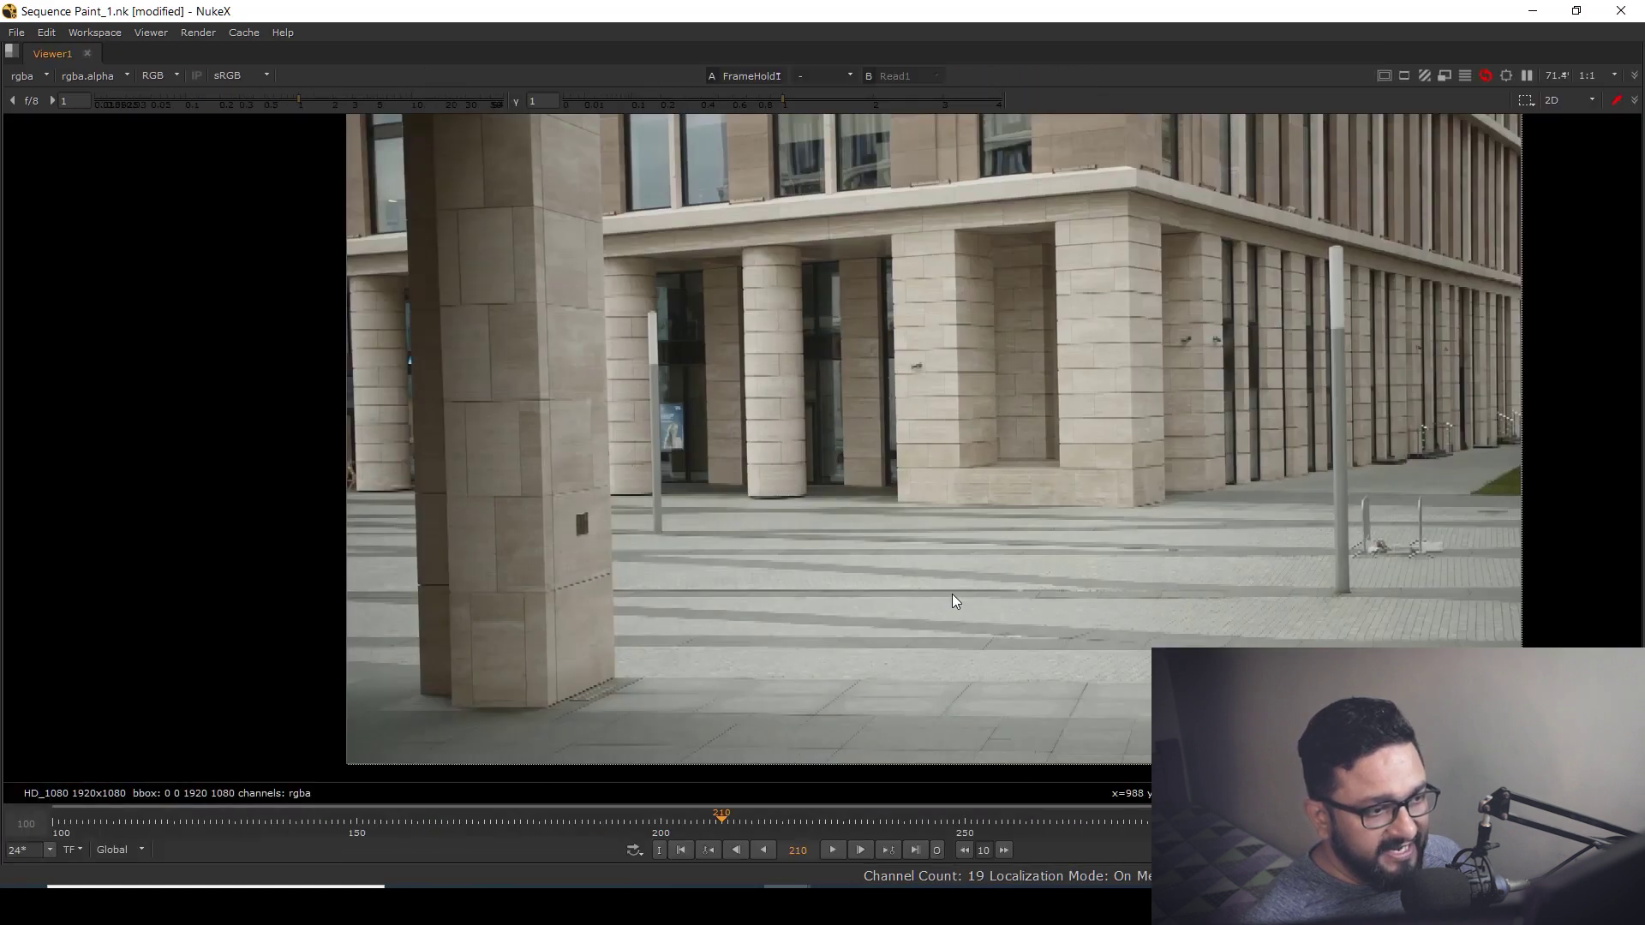
scroll(953, 594, "up", 3)
key("1")
key("2")
key("1")
key("2")
key("1")
key("2")
key("1")
scroll(987, 445, "down", 5)
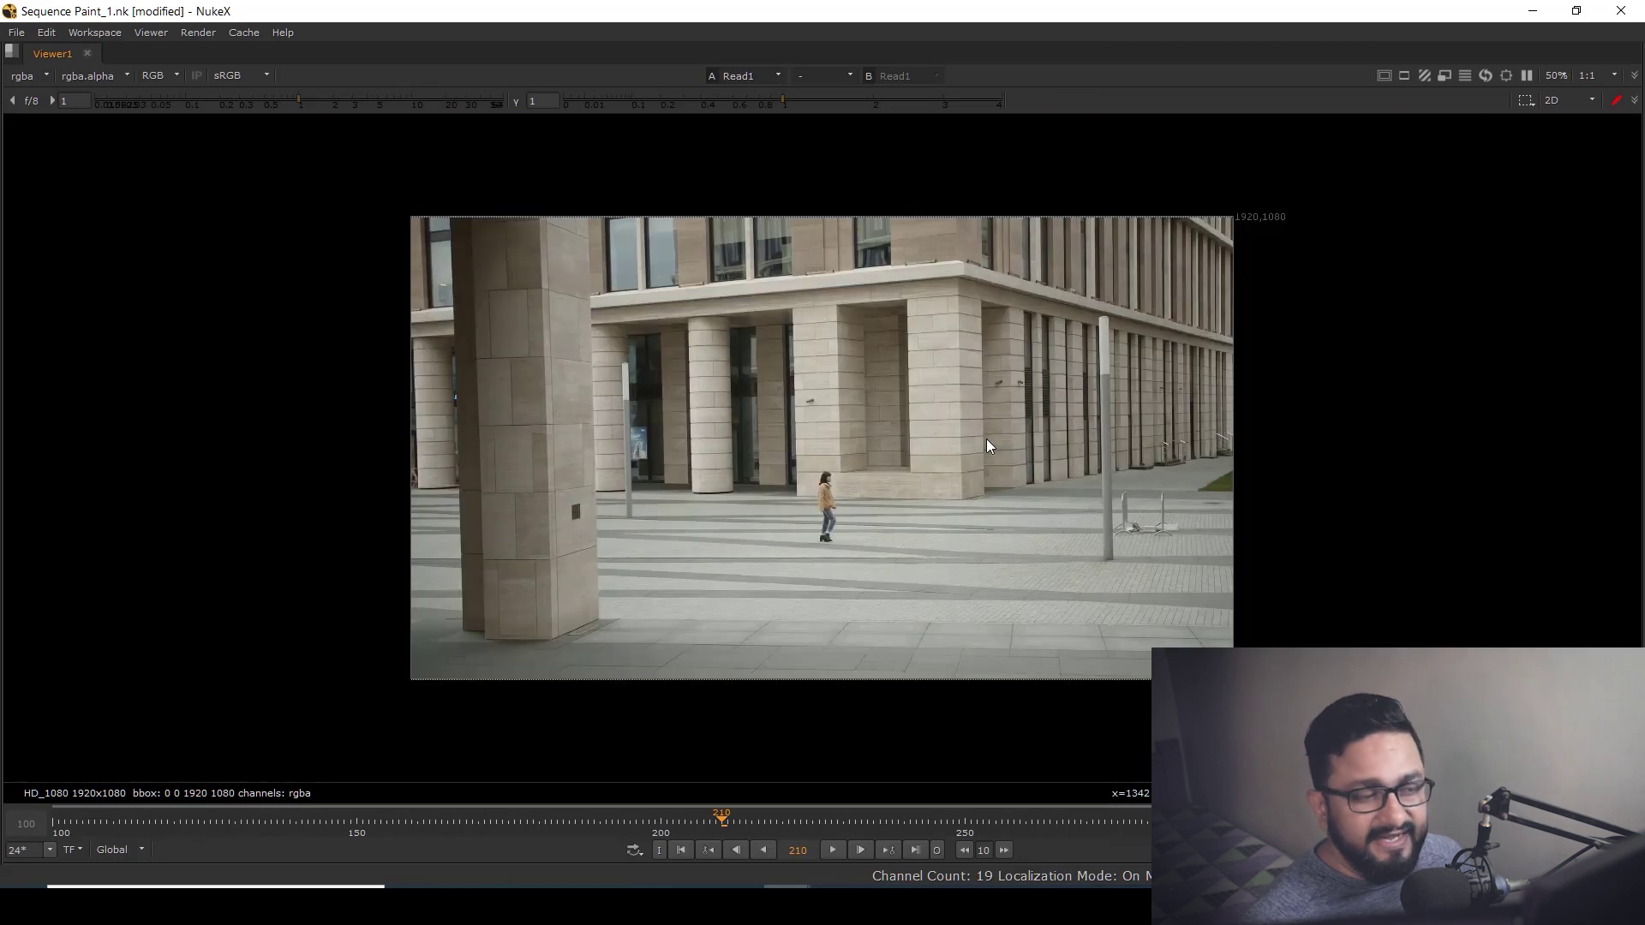
Step: Move the RotoPaint1 and FrameHold1 branch farther from Read1, and inspect the tracking setup's Scene1 in the 3D view
key("space")
left_click_drag(836, 647, 952, 738)
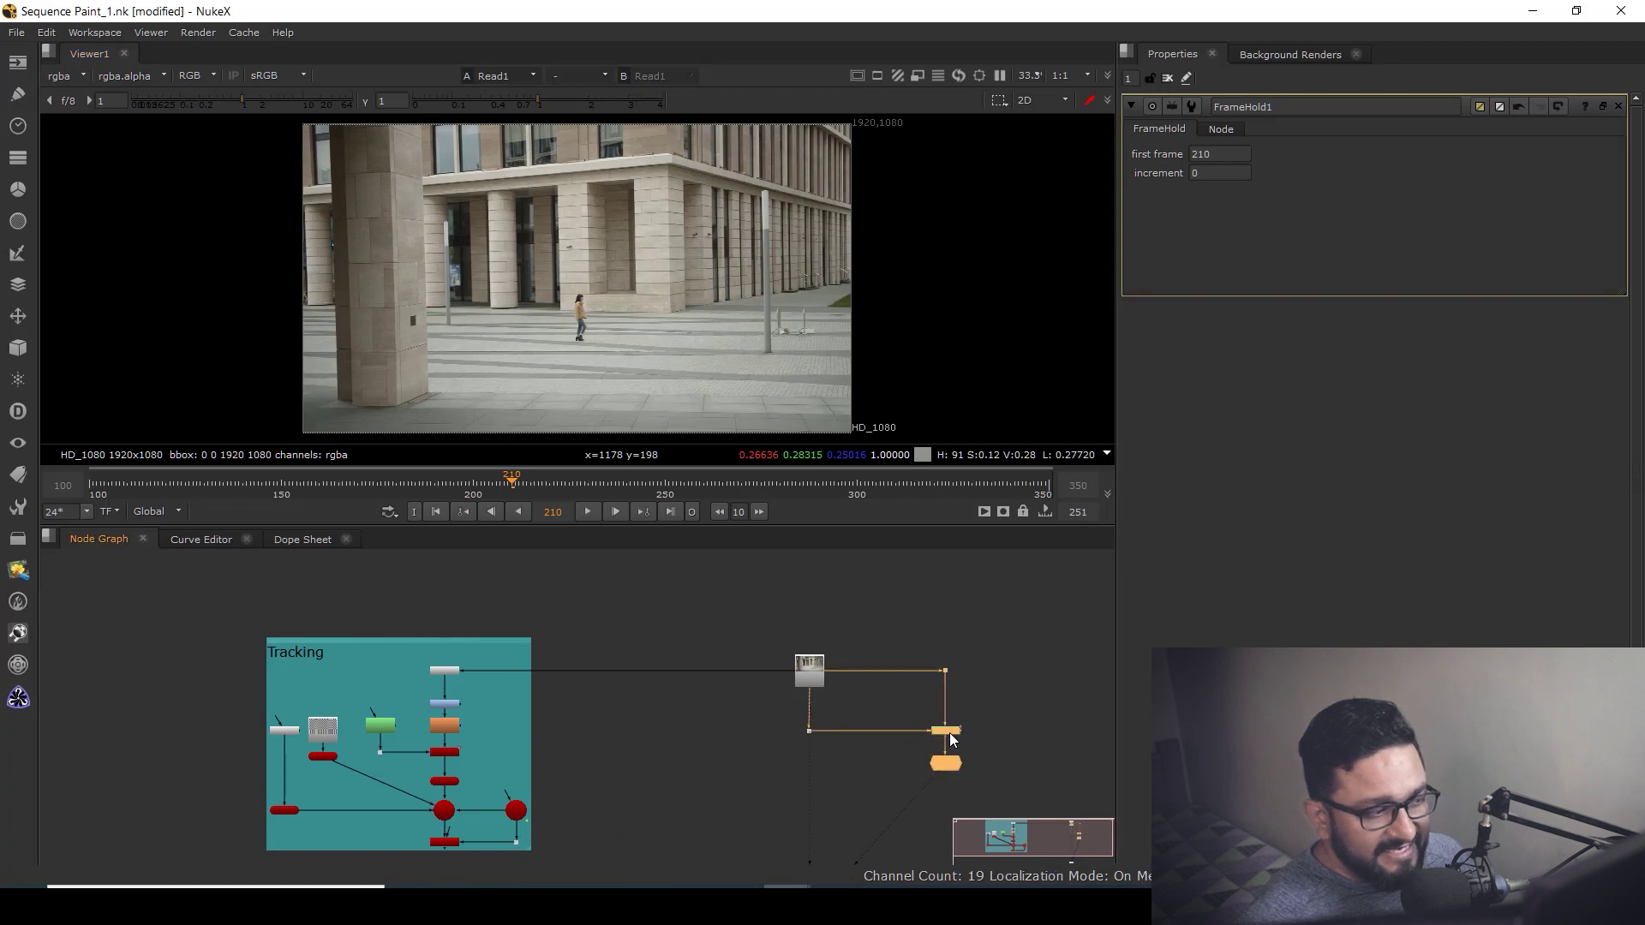
middle_click_drag(632, 787, 906, 673)
scroll(588, 682, "up", 3)
middle_click_drag(588, 682, 632, 719)
left_click(844, 742)
key("1")
left_click_drag(733, 301, 718, 241, "ctrl")
scroll(718, 242, "up", 3)
scroll(819, 281, "up", 3)
scroll(891, 223, "down", 3)
scroll(944, 230, "up", 2)
middle_click_drag(921, 239, 710, 304)
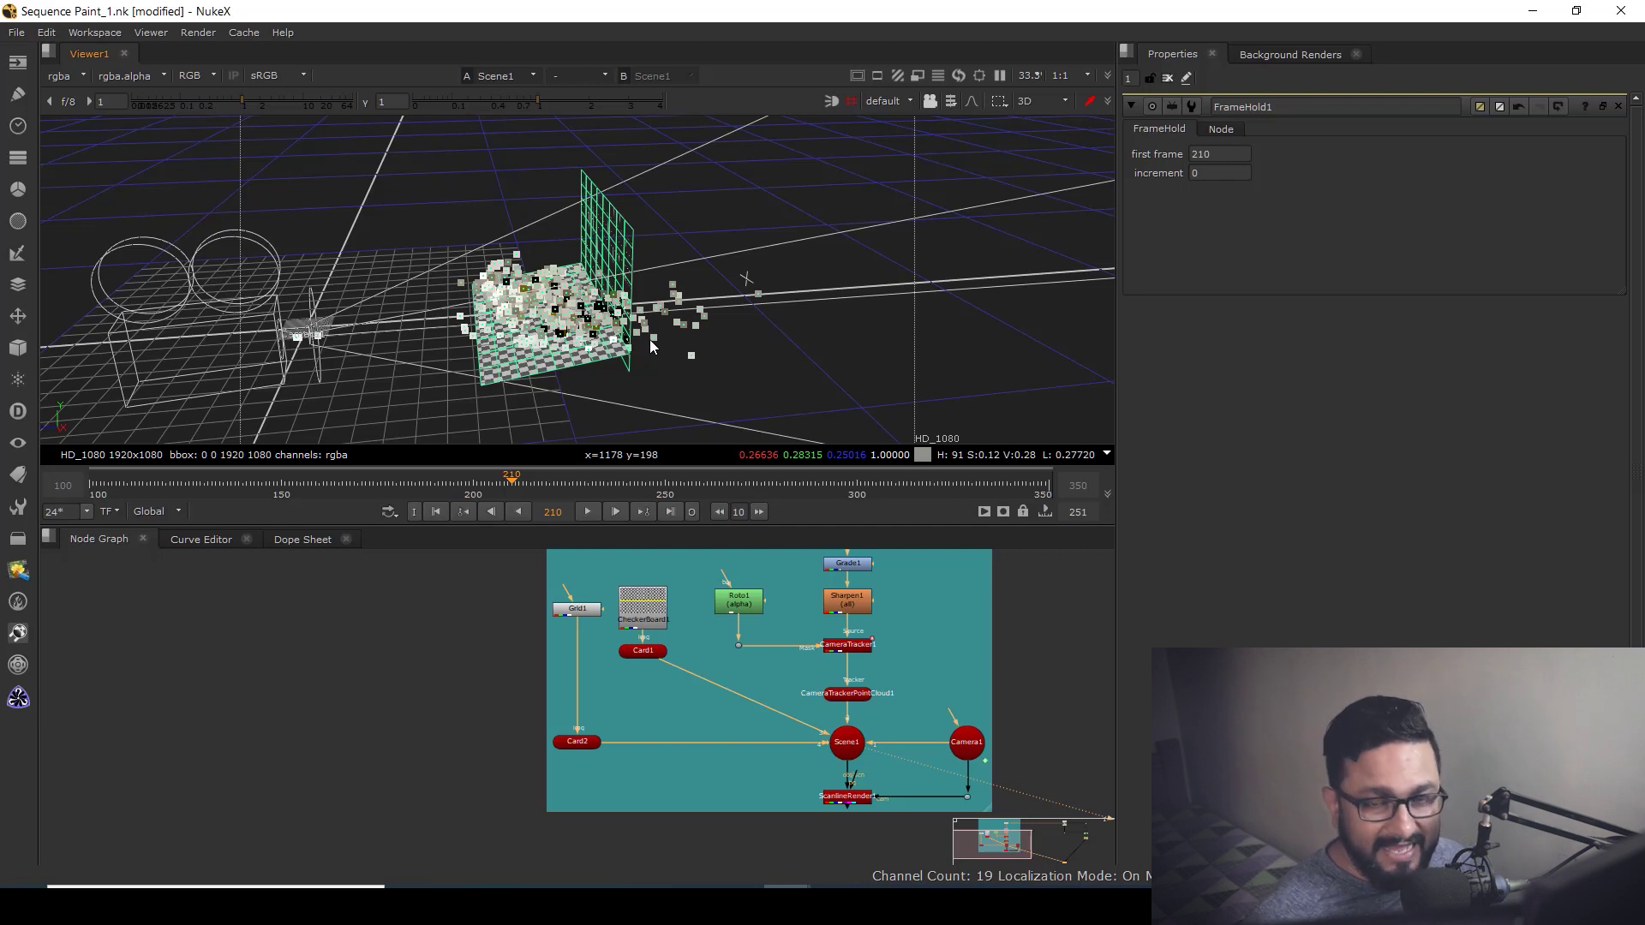
Step: Duplicate the tracking setup's two cards, scene, camera and ScanlineRender nodes into the empty graph area near the FrameHold branch
left_click_drag(644, 657, 644, 686)
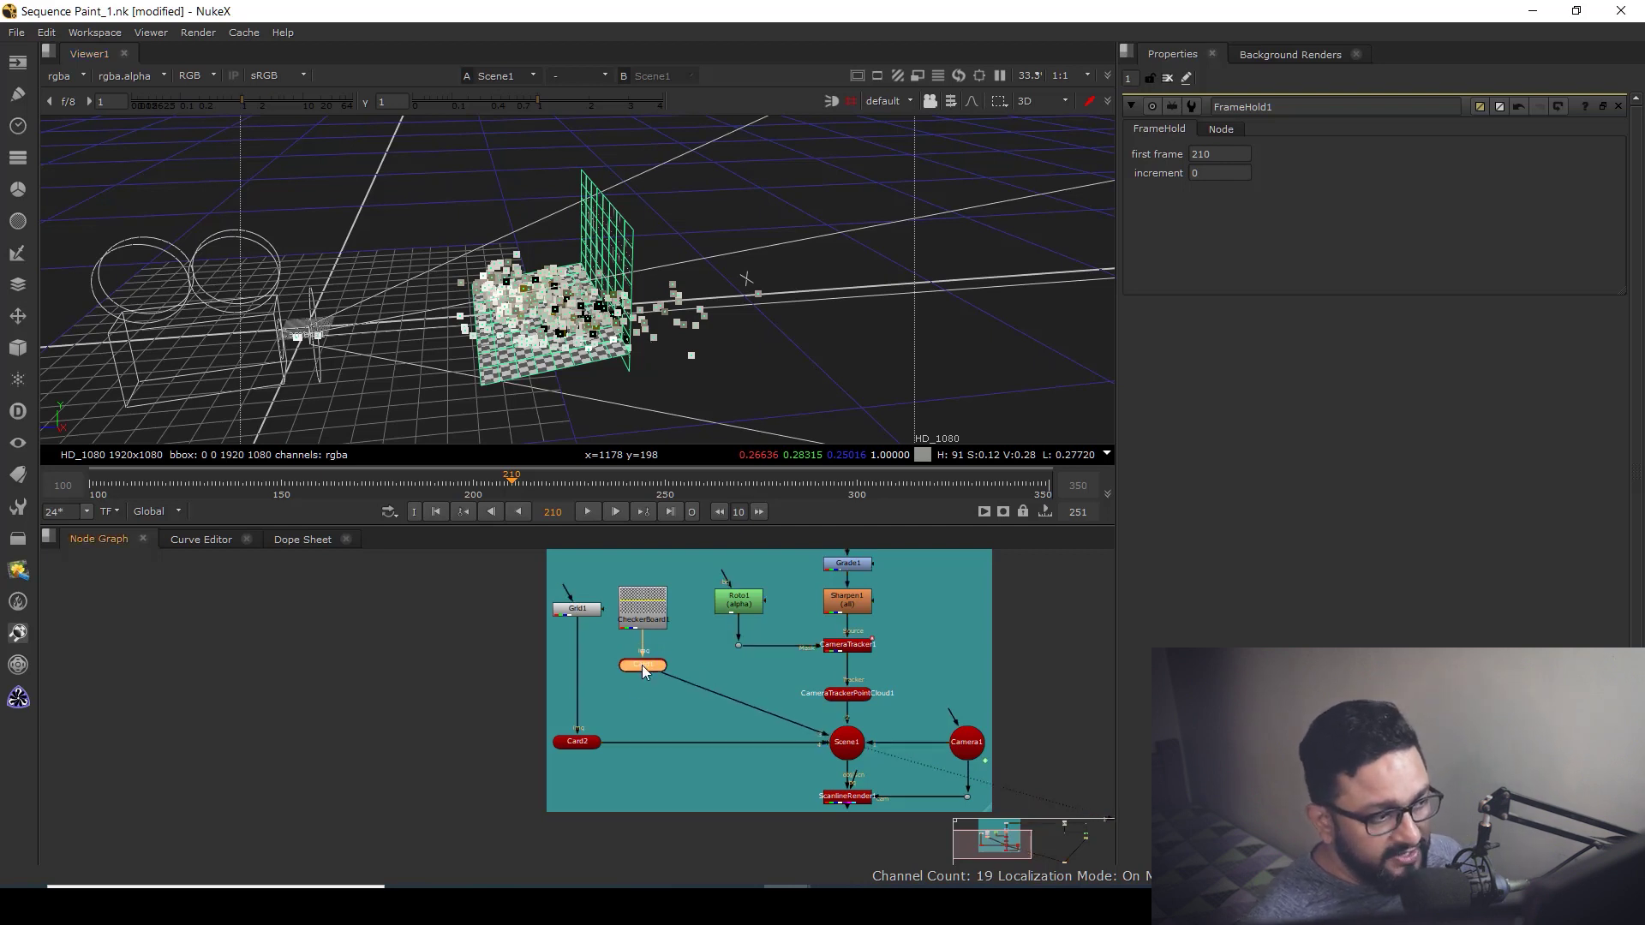
left_click_drag(460, 654, 716, 789)
middle_click_drag(791, 751, 641, 709)
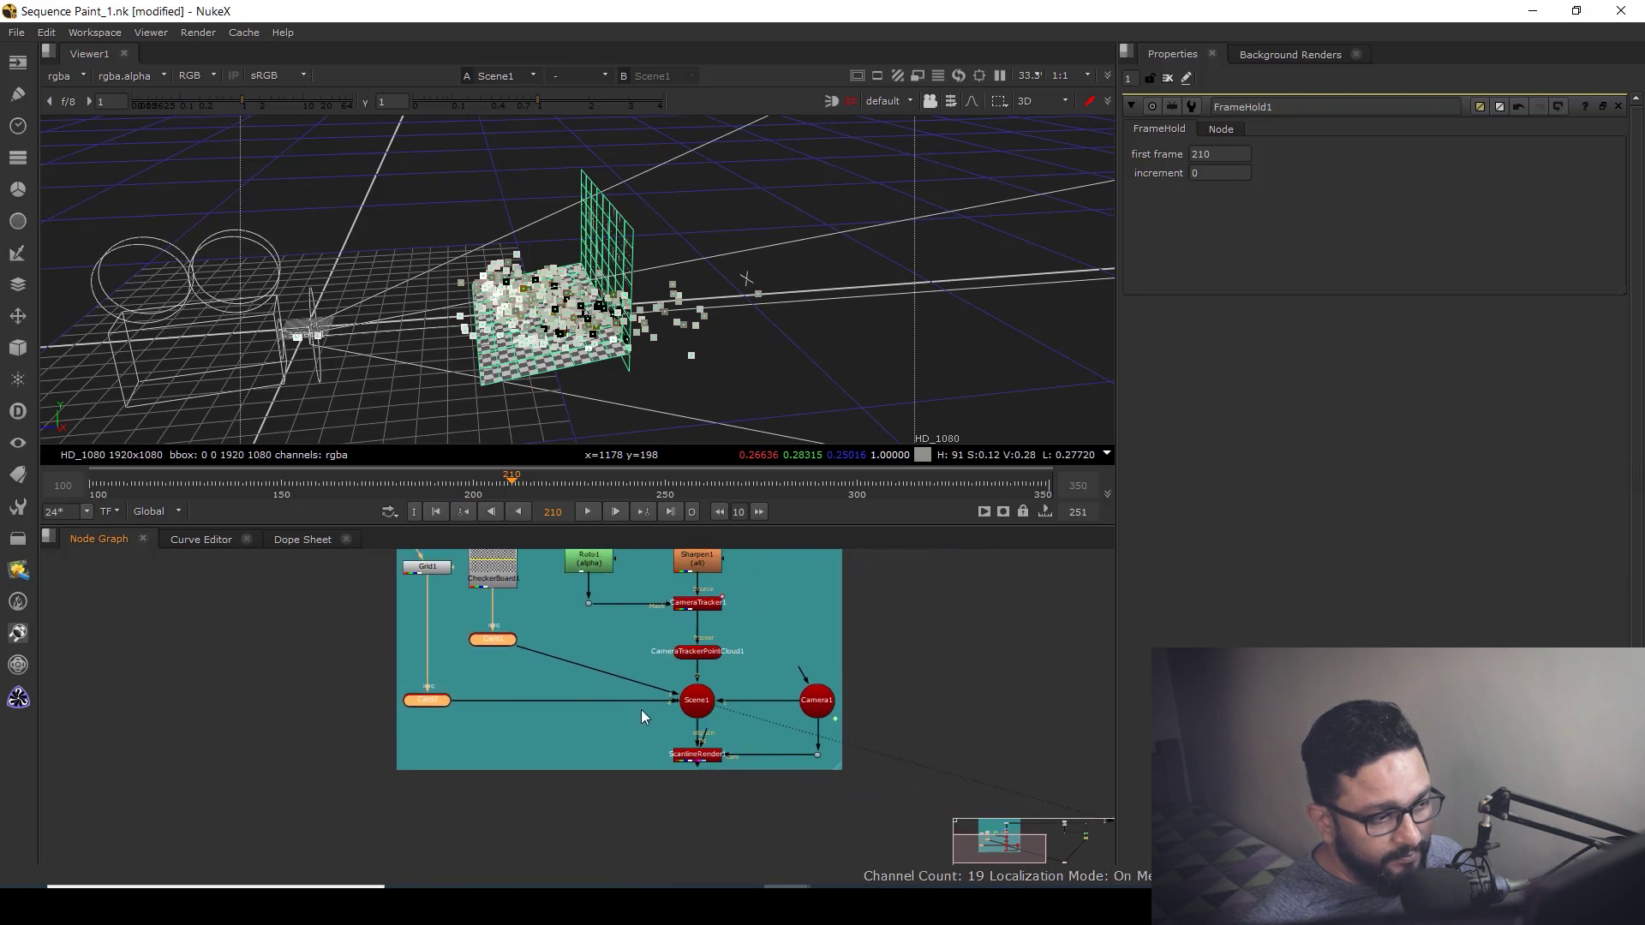
left_click_drag(667, 681, 729, 730, "shift")
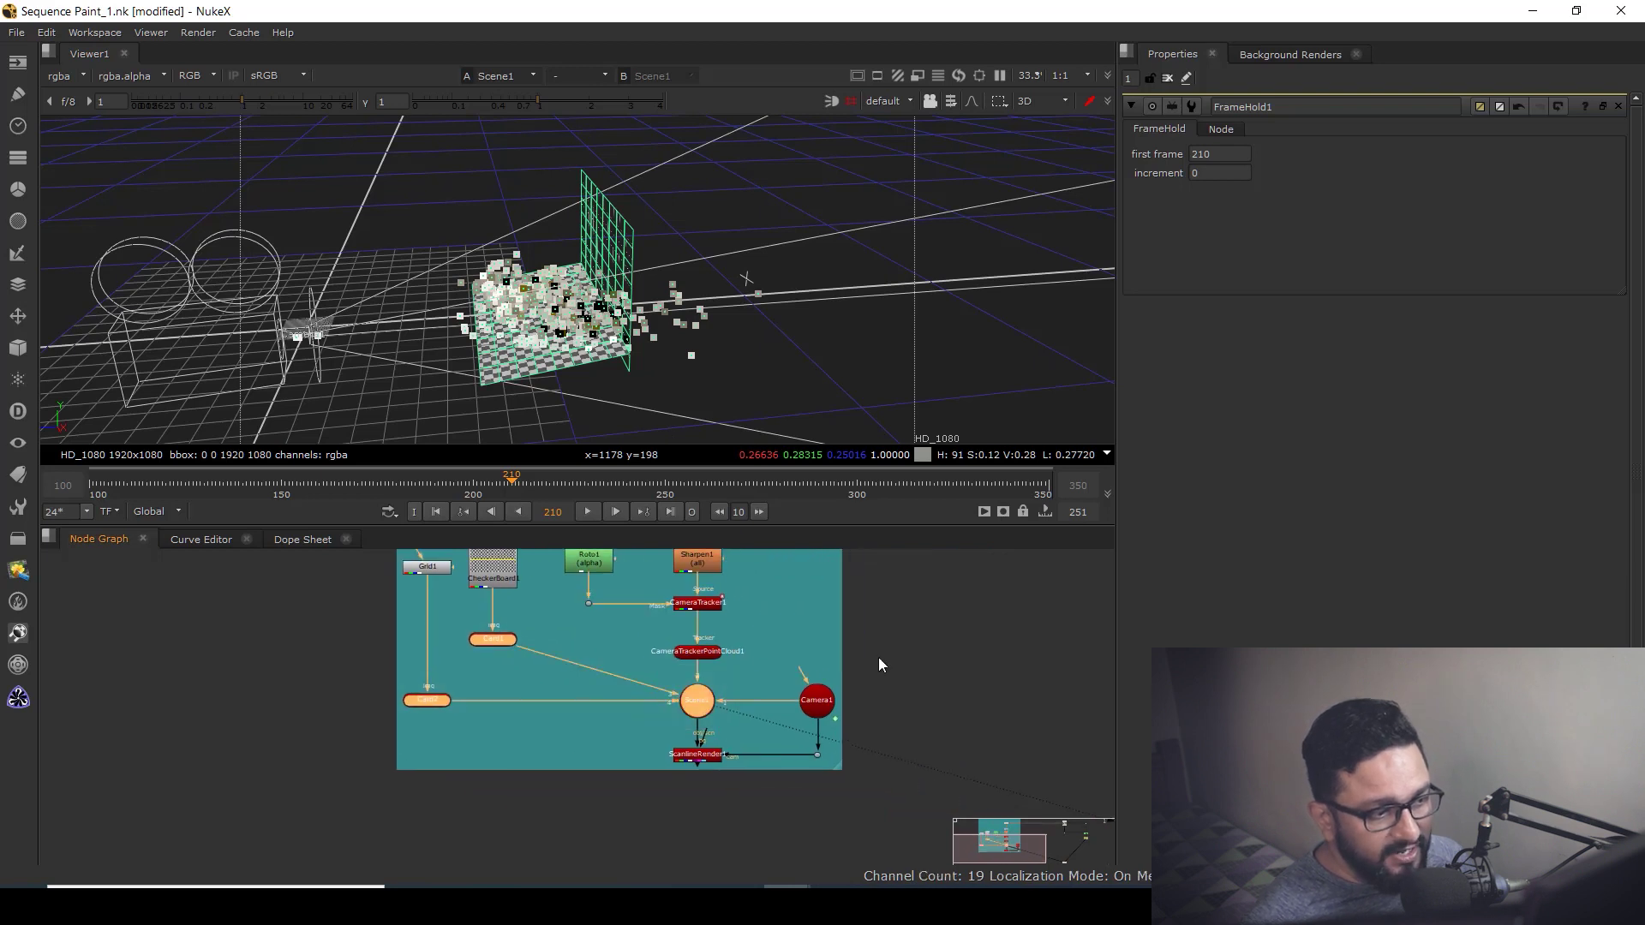
left_click_drag(882, 660, 810, 718, "shift")
left_click_drag(646, 805, 760, 760, "shift")
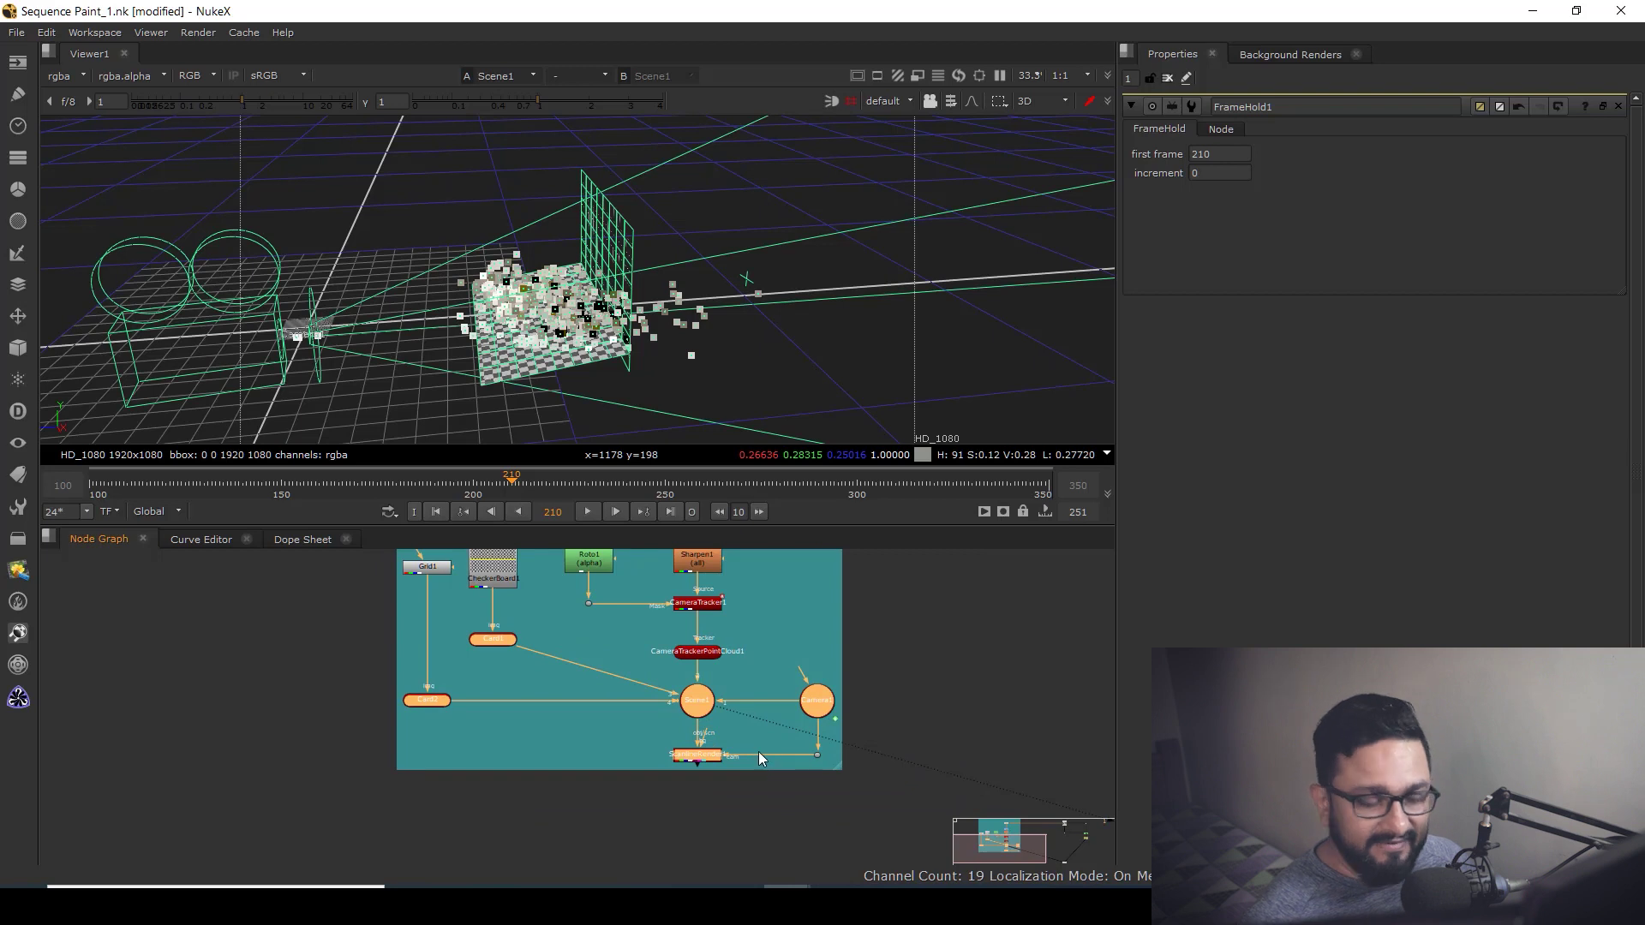
scroll(790, 692, "down", 7)
middle_click_drag(973, 718, 757, 727)
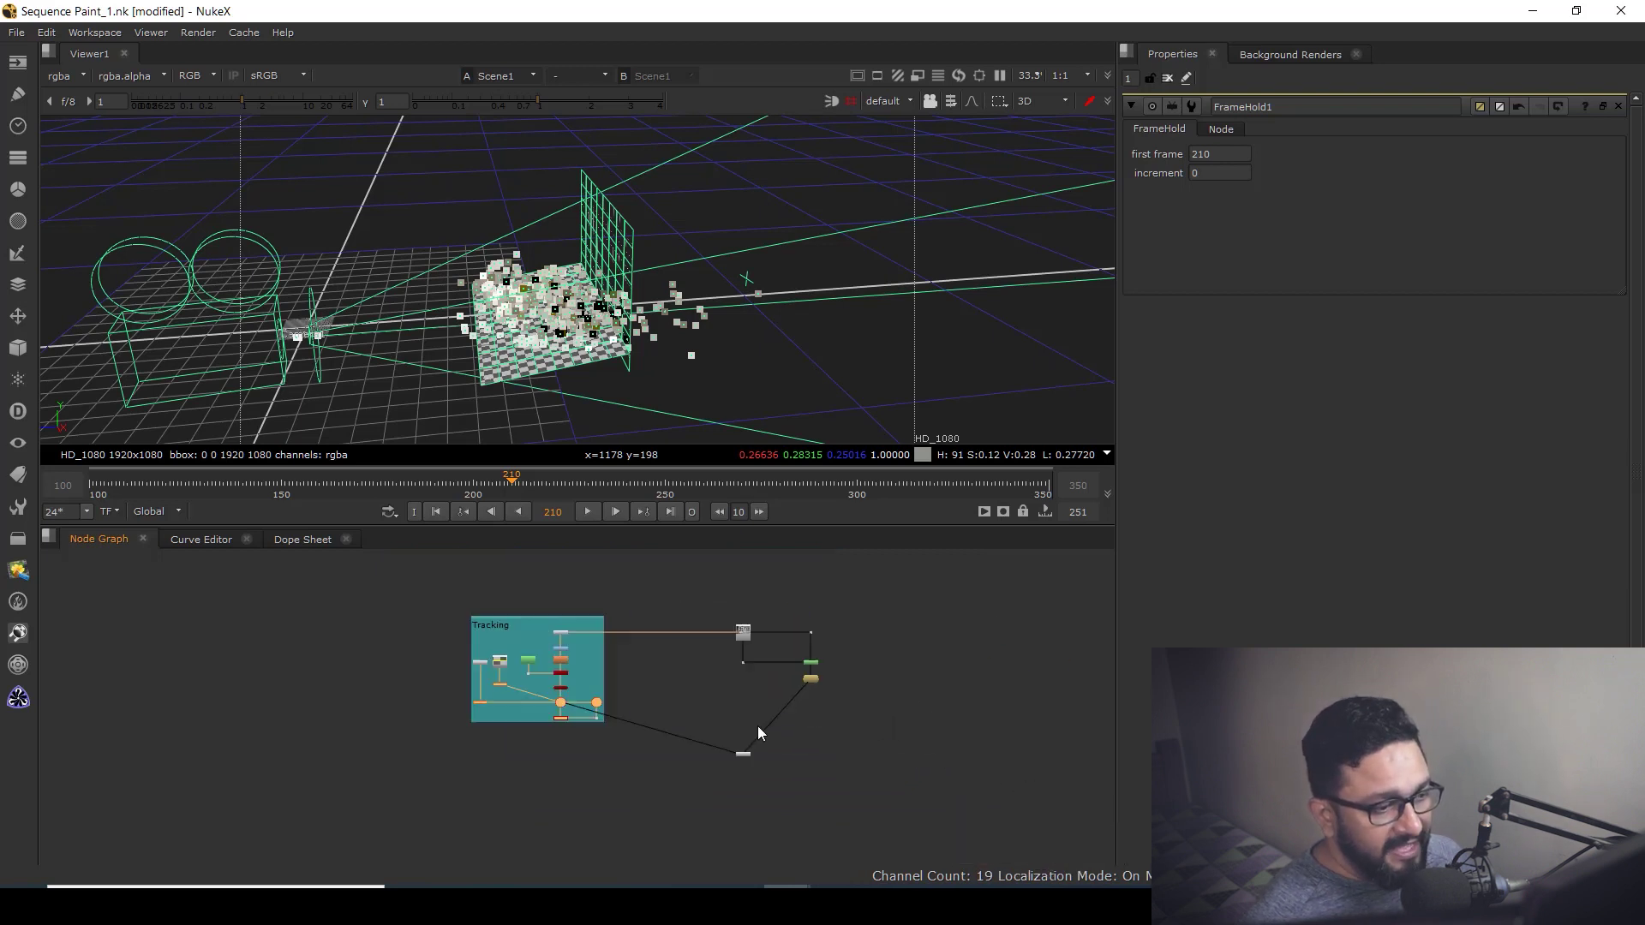
scroll(843, 712, "up", 3)
left_click(852, 702)
key("ctrl+v")
Step: Move RotoPaint1, its input dot and FrameHold1 above the duplicated scene nodes
scroll(860, 700, "up", 3)
scroll(934, 667, "down", 3)
left_click(725, 660)
left_click_drag(728, 660, 907, 695)
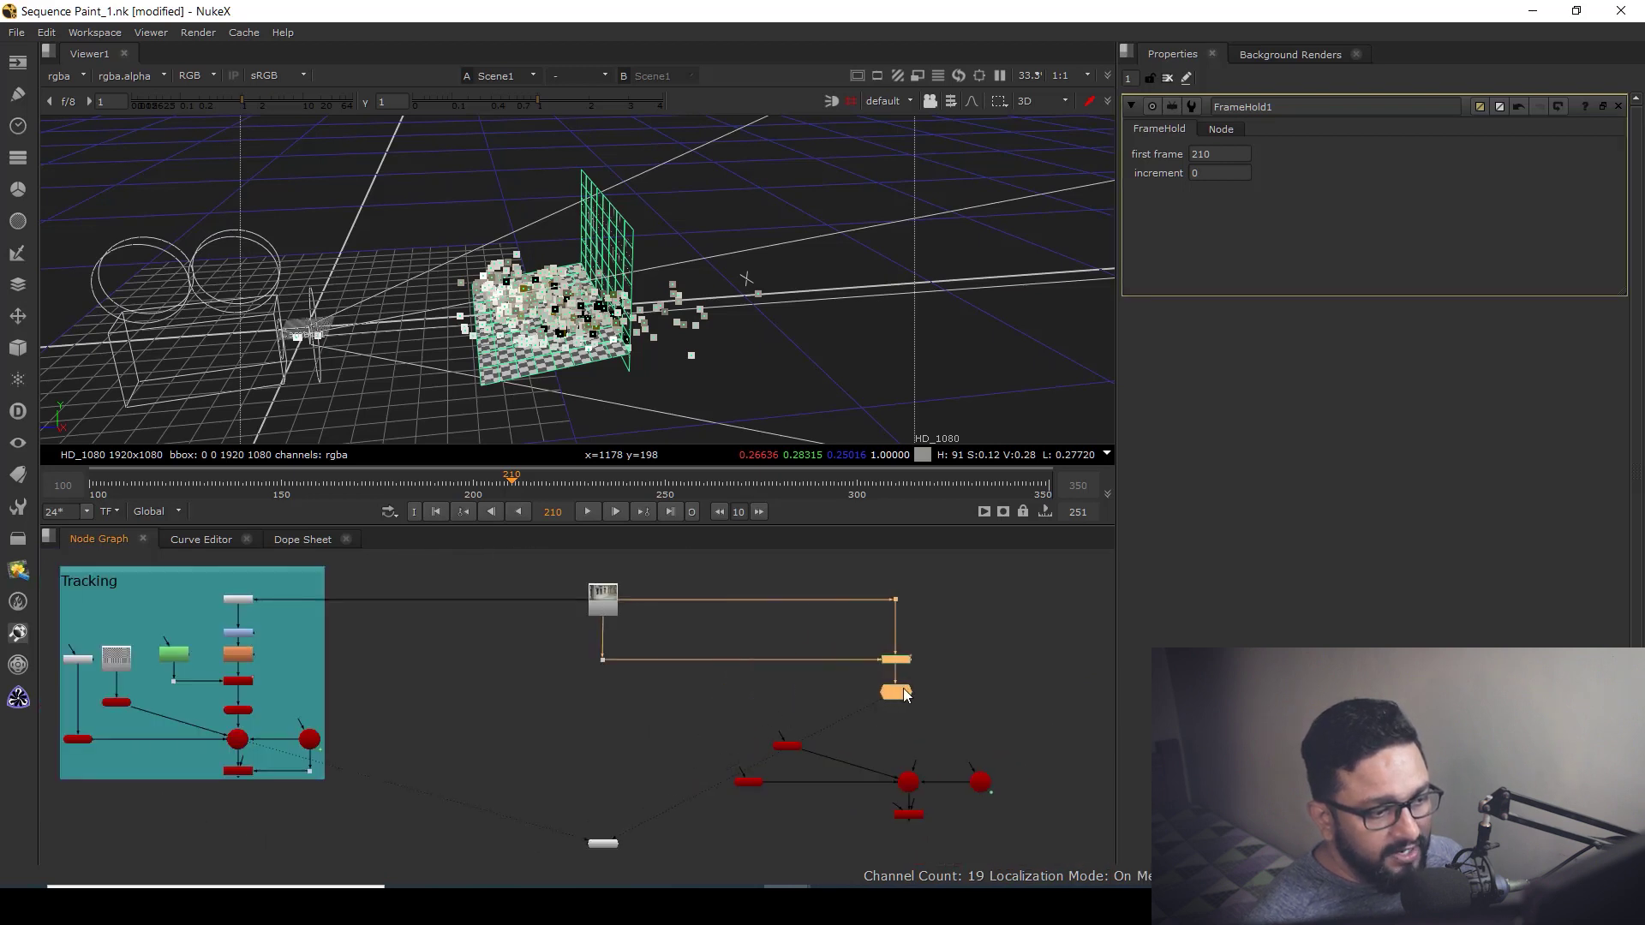
Step: Add a Project3D node and place it just below and beside FrameHold1
left_click(966, 686)
key("Tab")
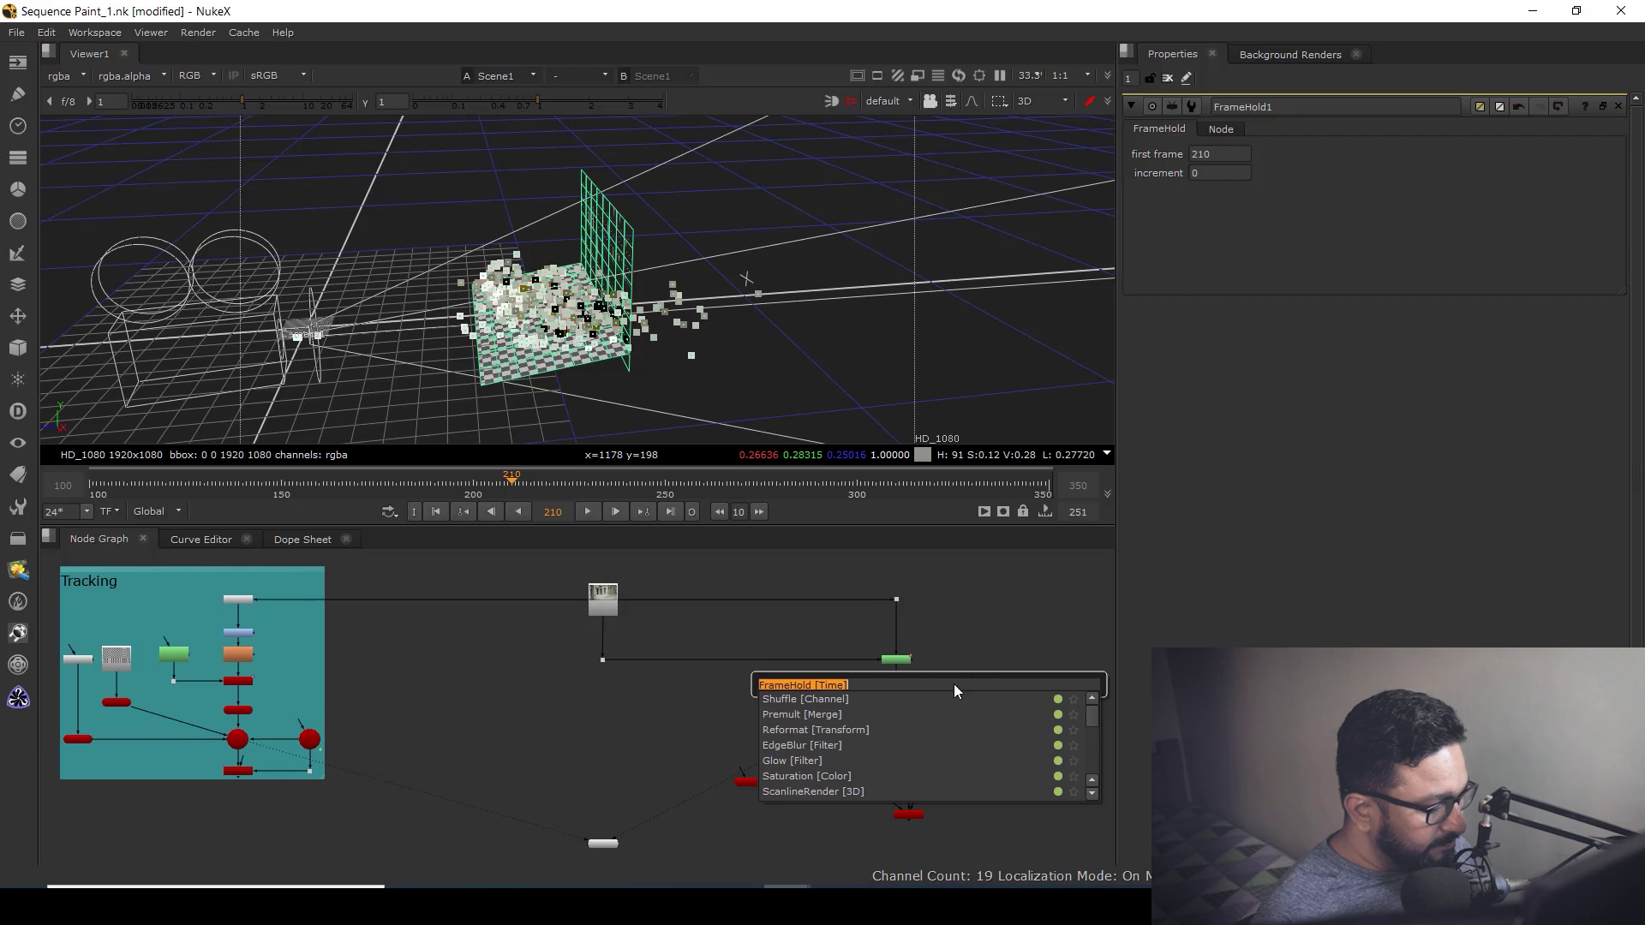
type("pro")
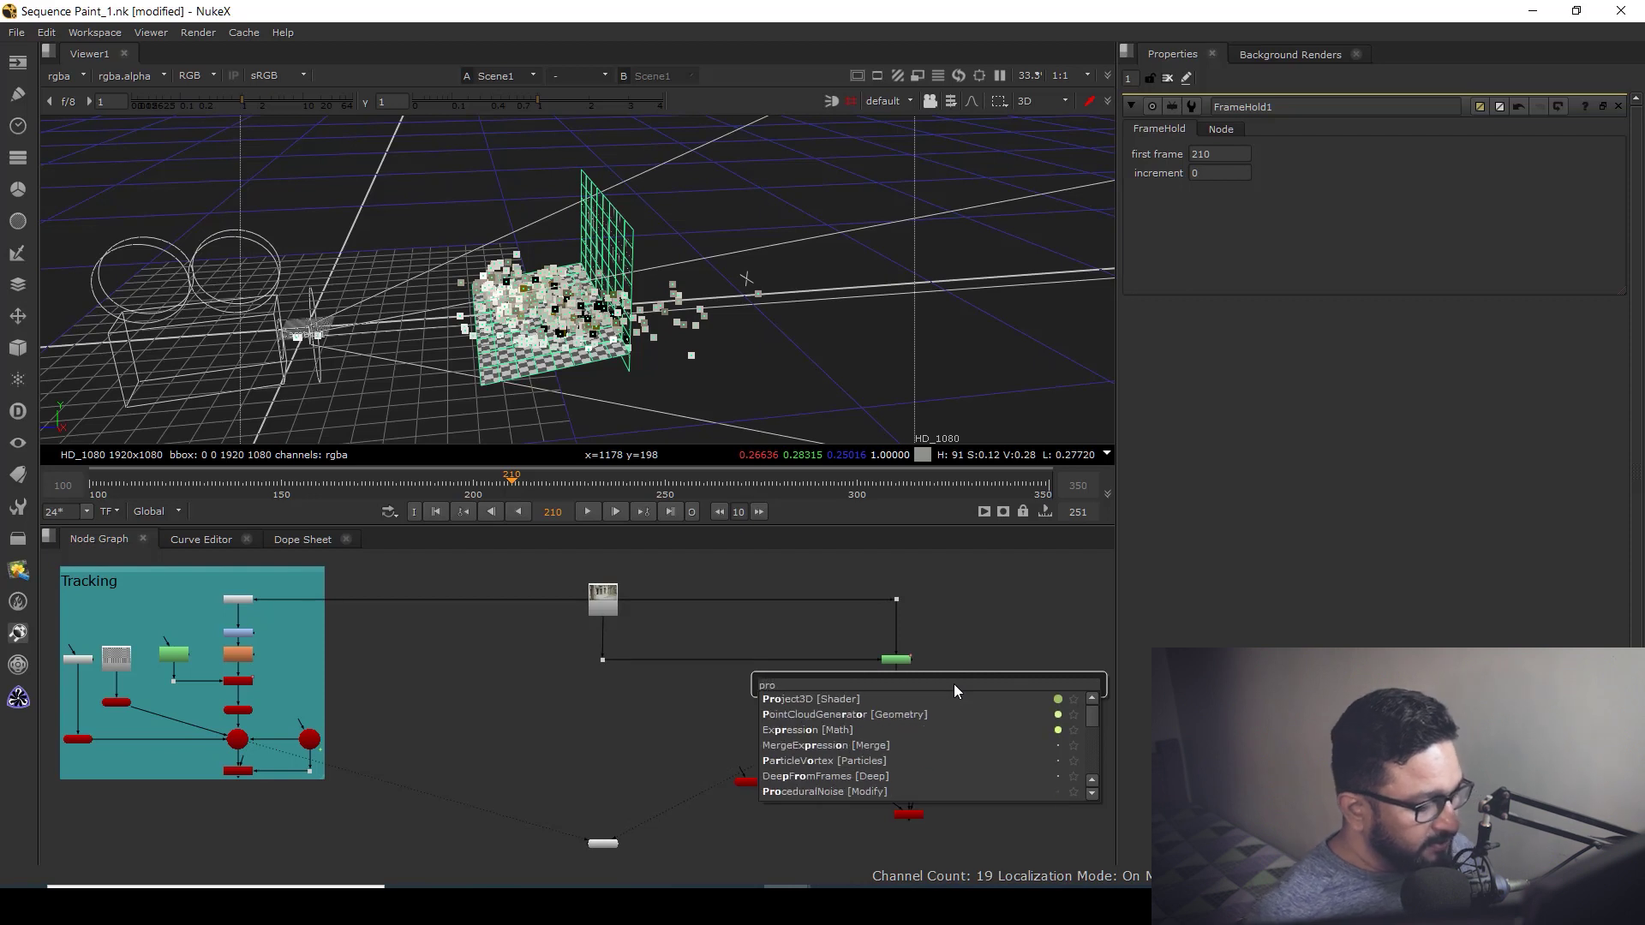
key("Return")
scroll(963, 671, "up", 3)
left_click_drag(963, 671, 906, 723)
scroll(907, 723, "up", 3)
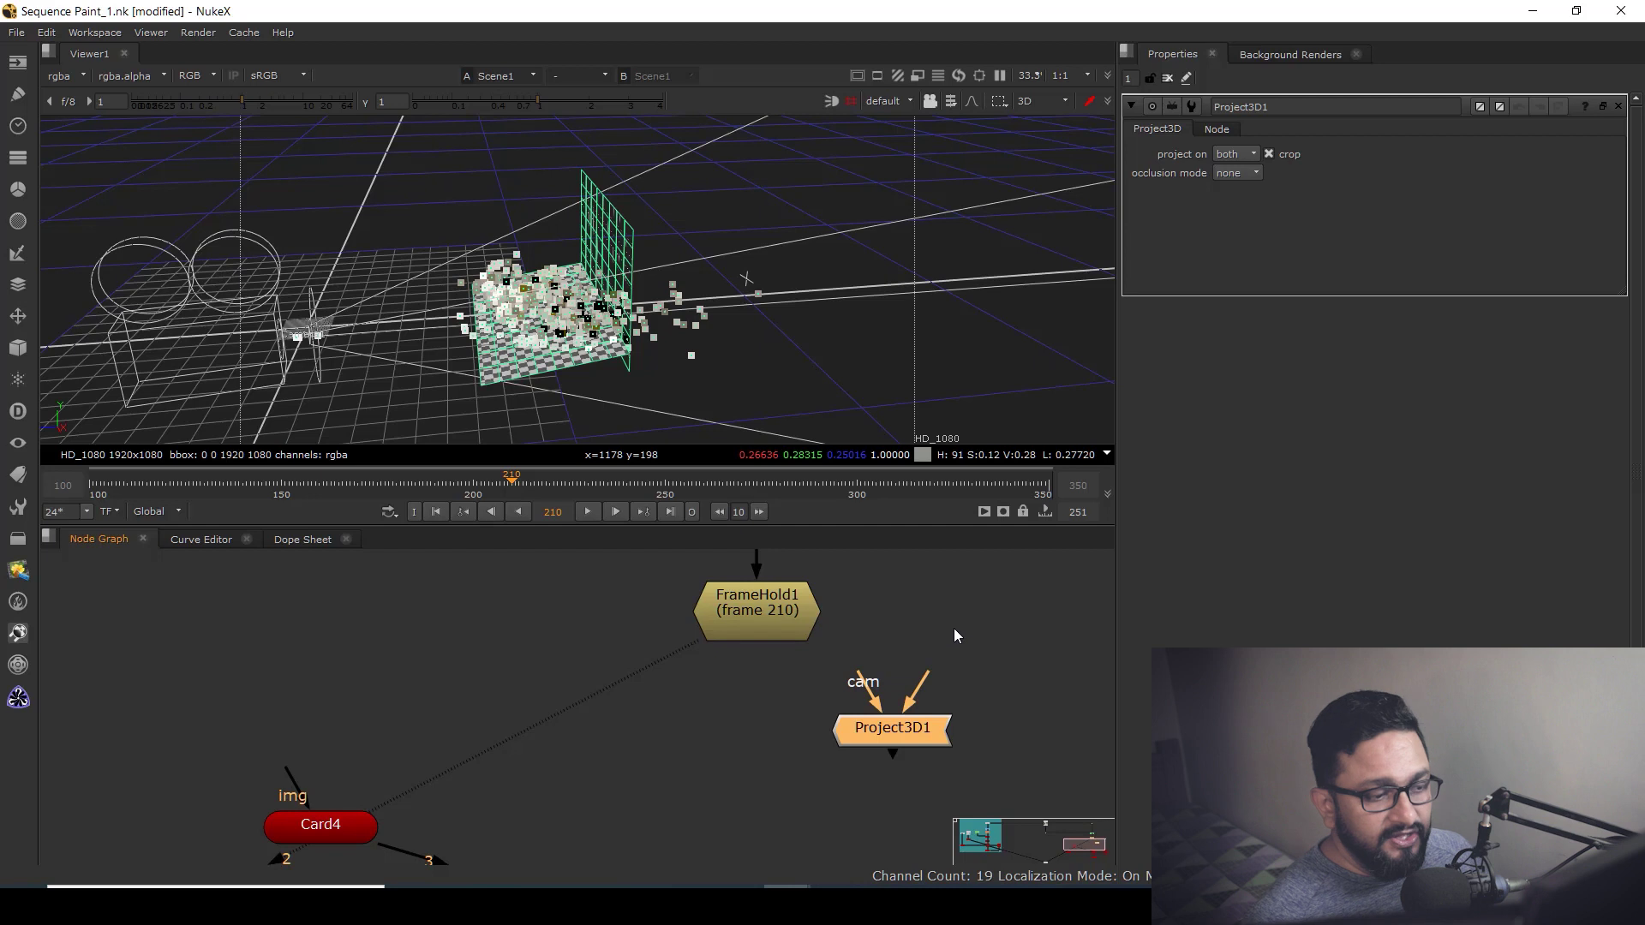
Step: Duplicate the frame 210 FrameHold node and paste the copy between Project3D1 and Camera2
scroll(925, 724, "down", 5)
scroll(866, 745, "up", 3)
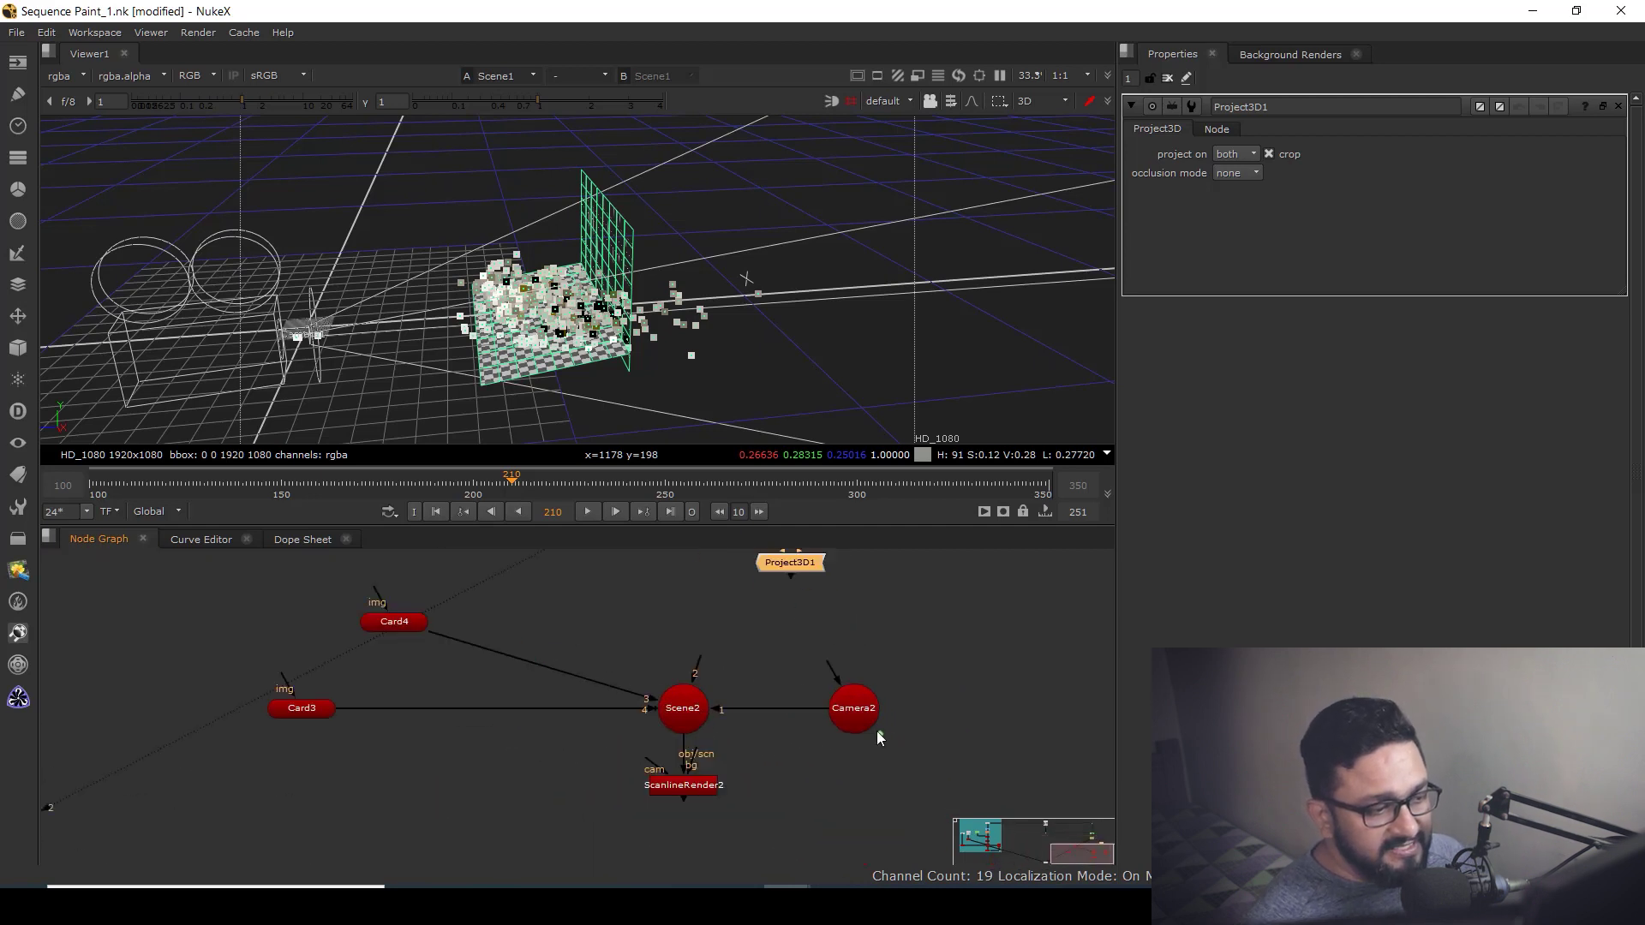
left_click(816, 711)
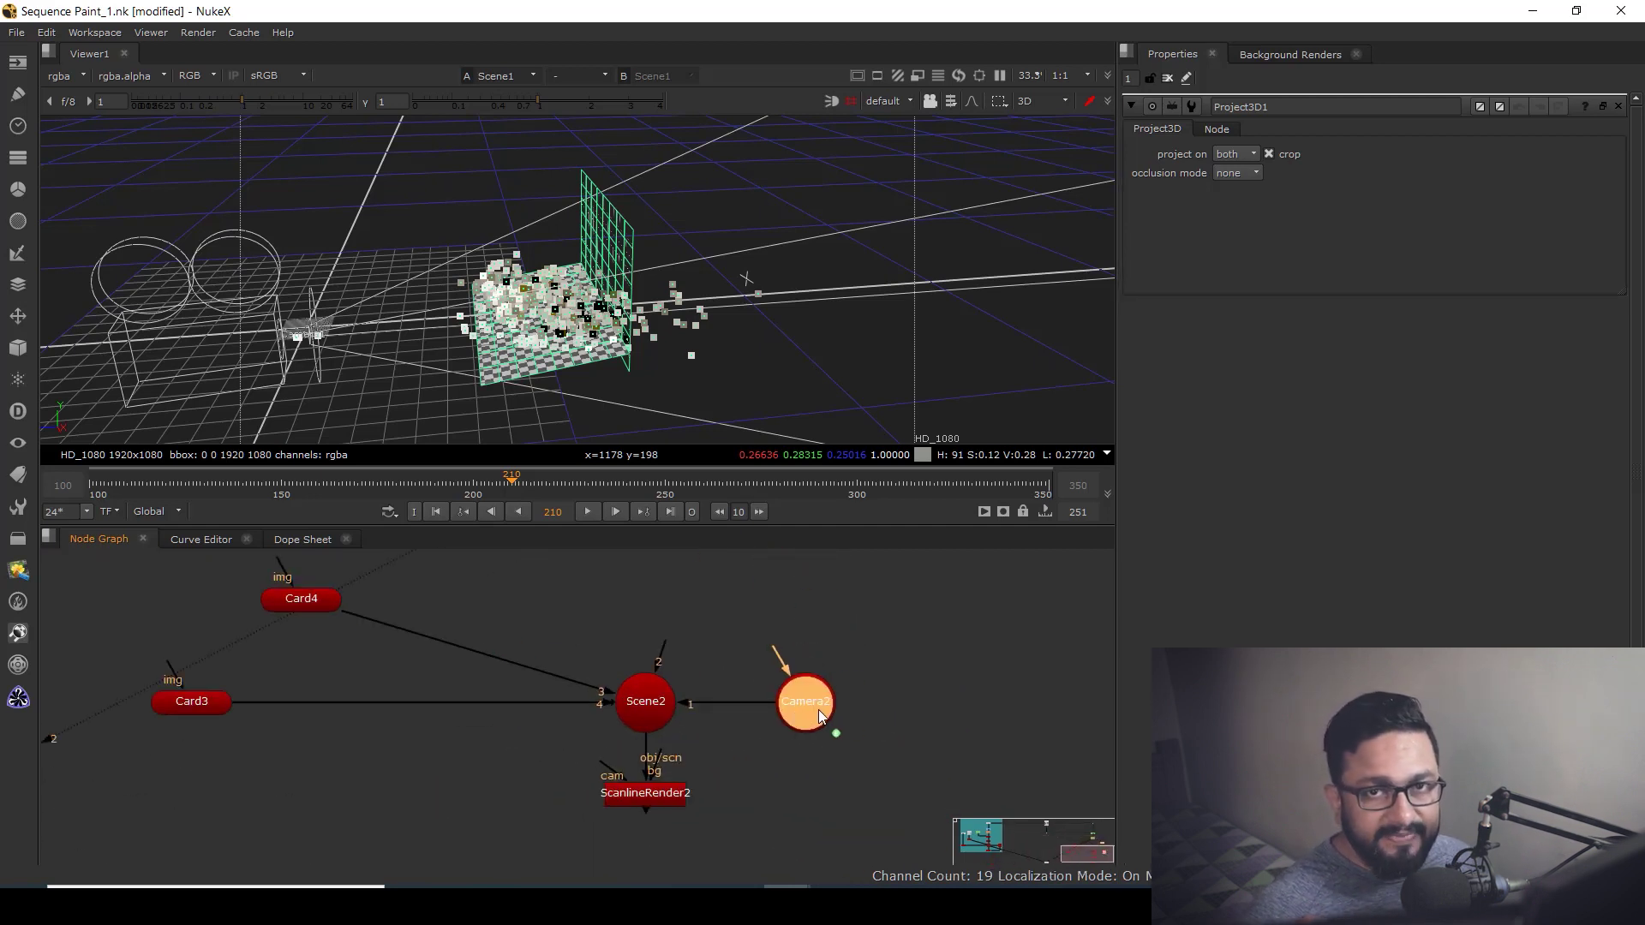
scroll(820, 703, "down", 1)
middle_click_drag(824, 664, 826, 821)
left_click_drag(580, 706, 692, 619)
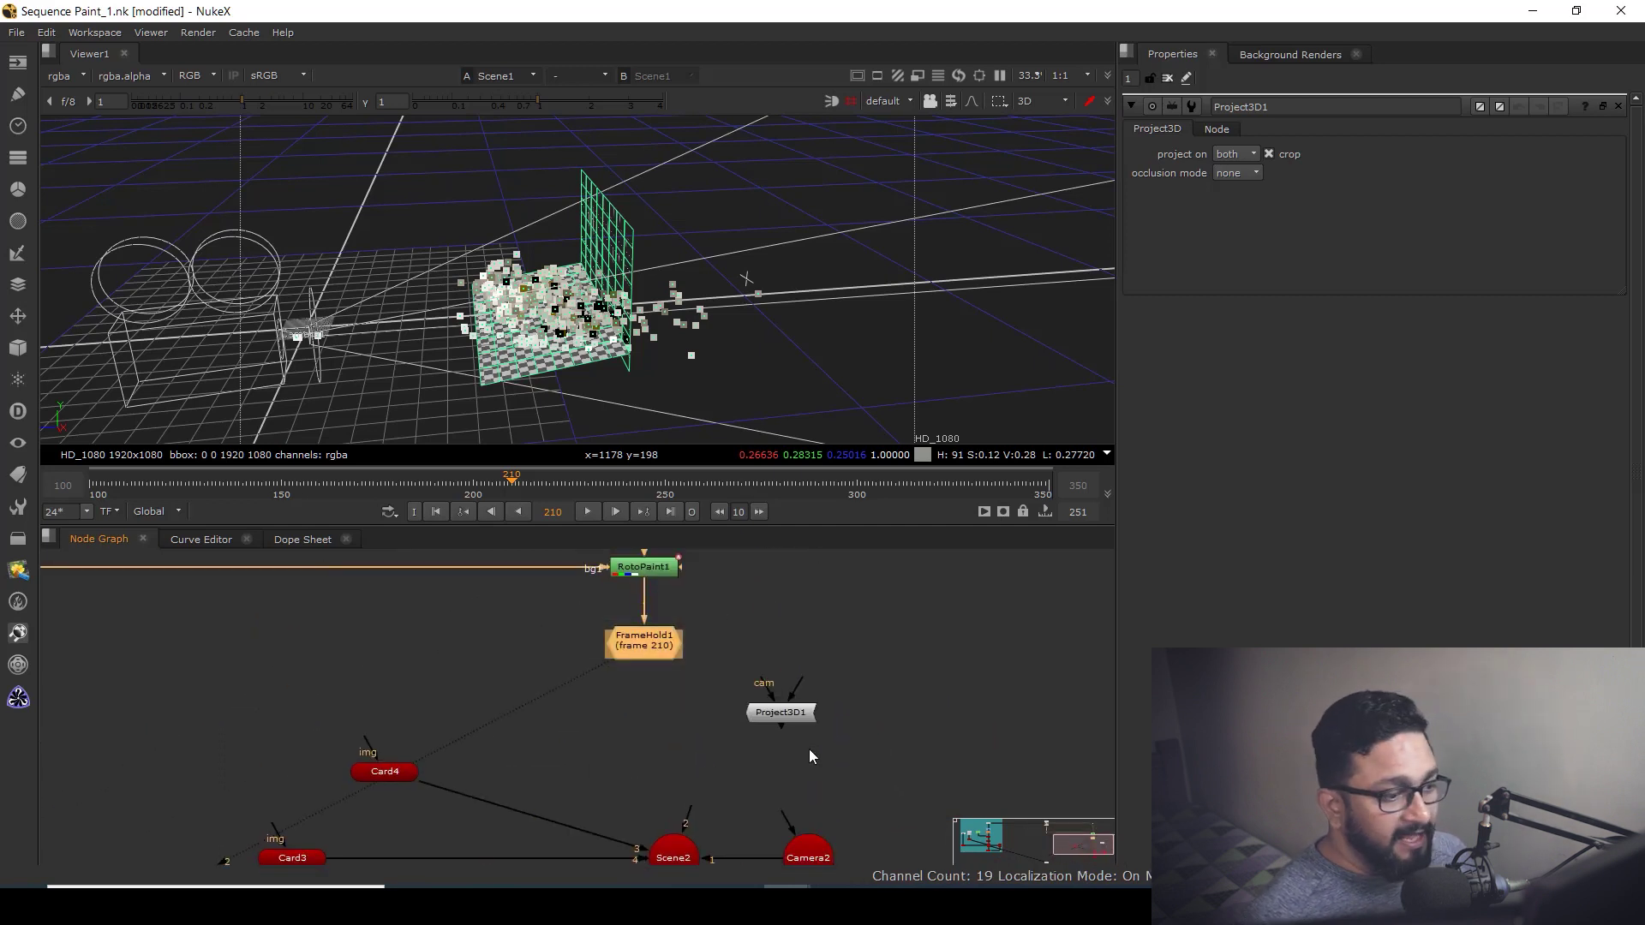
scroll(855, 727, "down", 2)
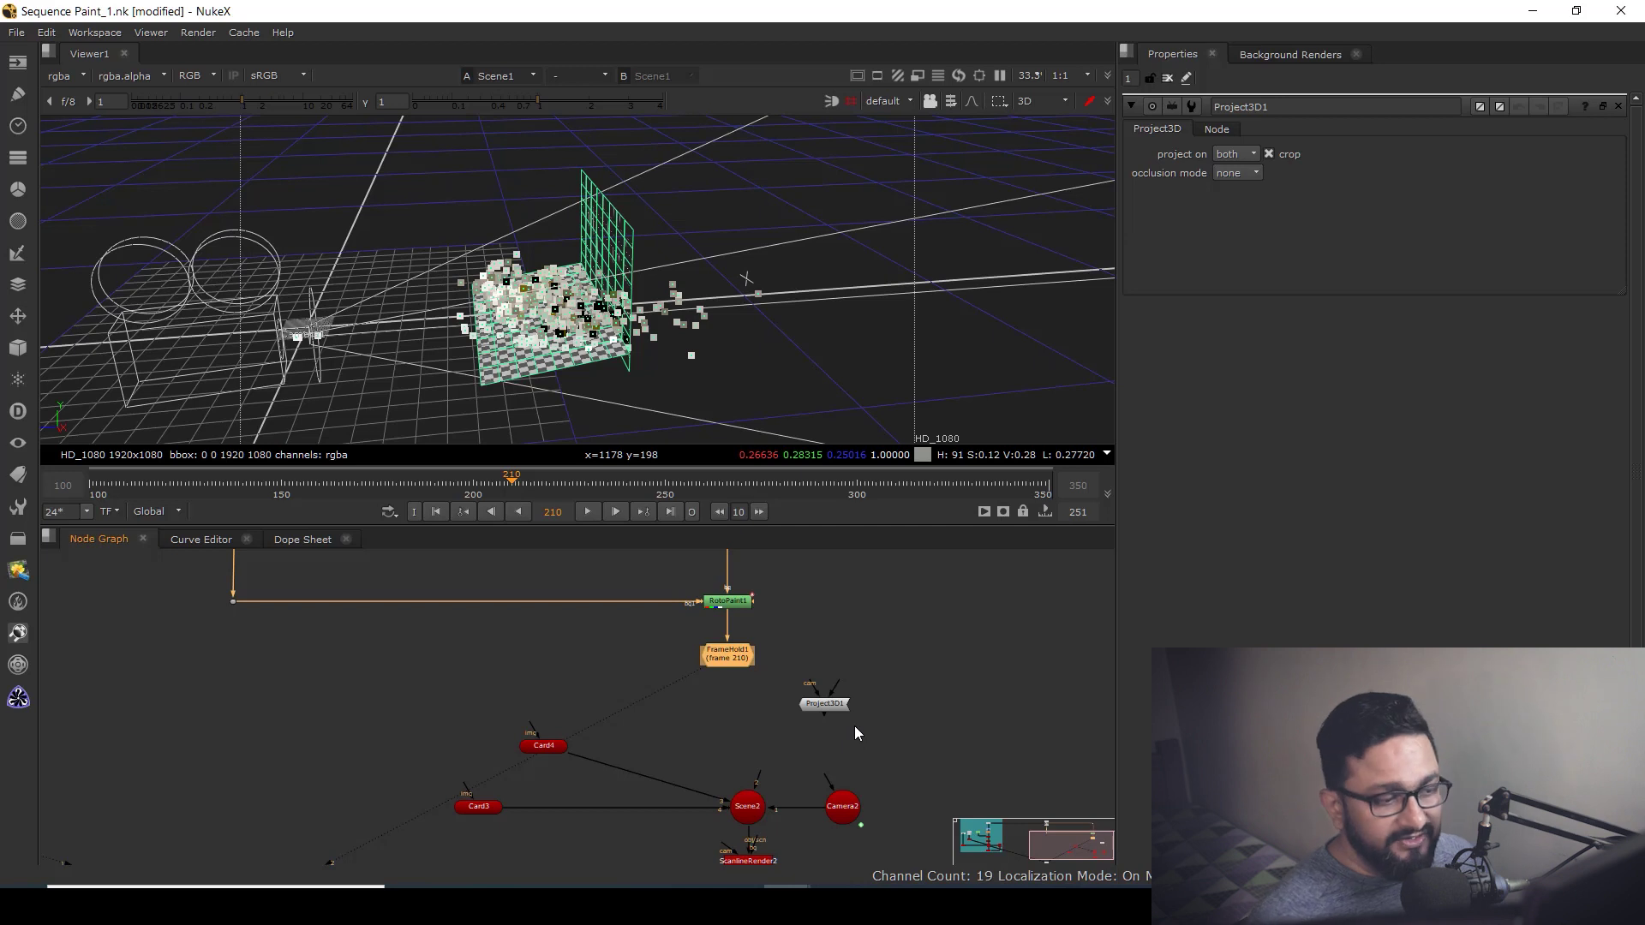
middle_click_drag(853, 749, 853, 745)
left_click(873, 739)
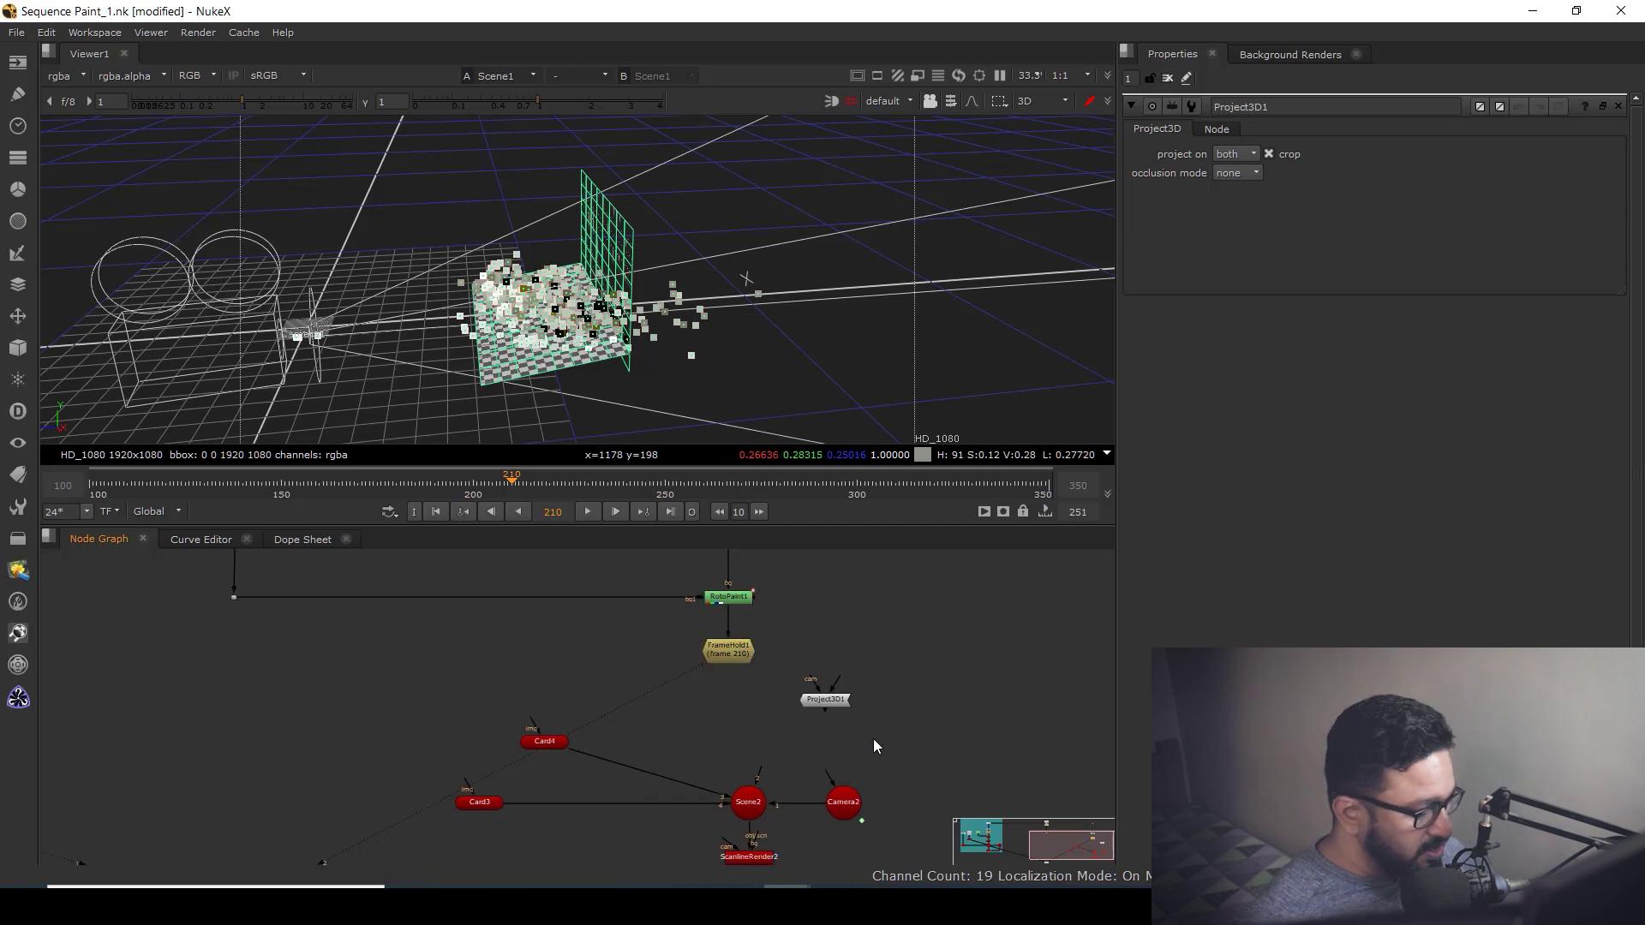
key("ctrl+v")
Step: Feed Camera2 through the duplicated FrameHold into Project3D1's cam input, arranging these nodes beside each other
scroll(870, 767, "up", 2)
scroll(868, 775, "up", 1)
left_click_drag(843, 695, 828, 844)
left_click_drag(873, 742, 830, 714)
left_click_drag(794, 655, 813, 708)
left_click_drag(860, 642, 994, 706)
Step: Move the paint branch above Project3D1 and connect FrameHold1 to the projection's image input
scroll(994, 706, "down", 3)
left_click_drag(753, 577, 974, 707)
scroll(970, 703, "up", 3)
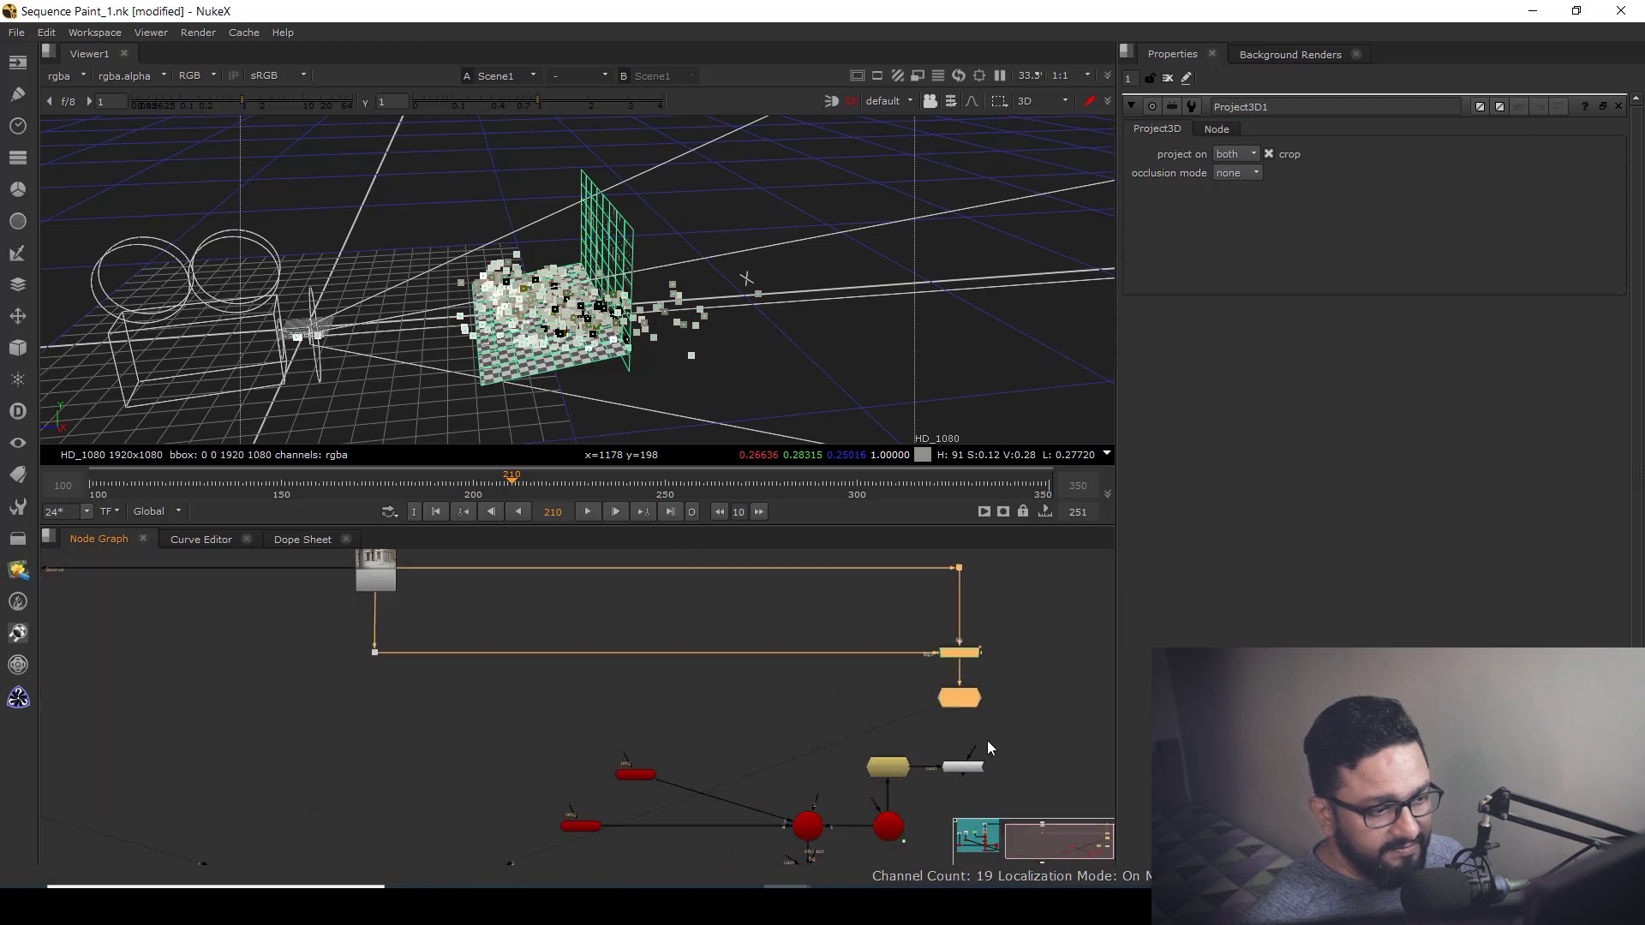
scroll(963, 717, "down", 3)
left_click_drag(962, 759, 957, 759)
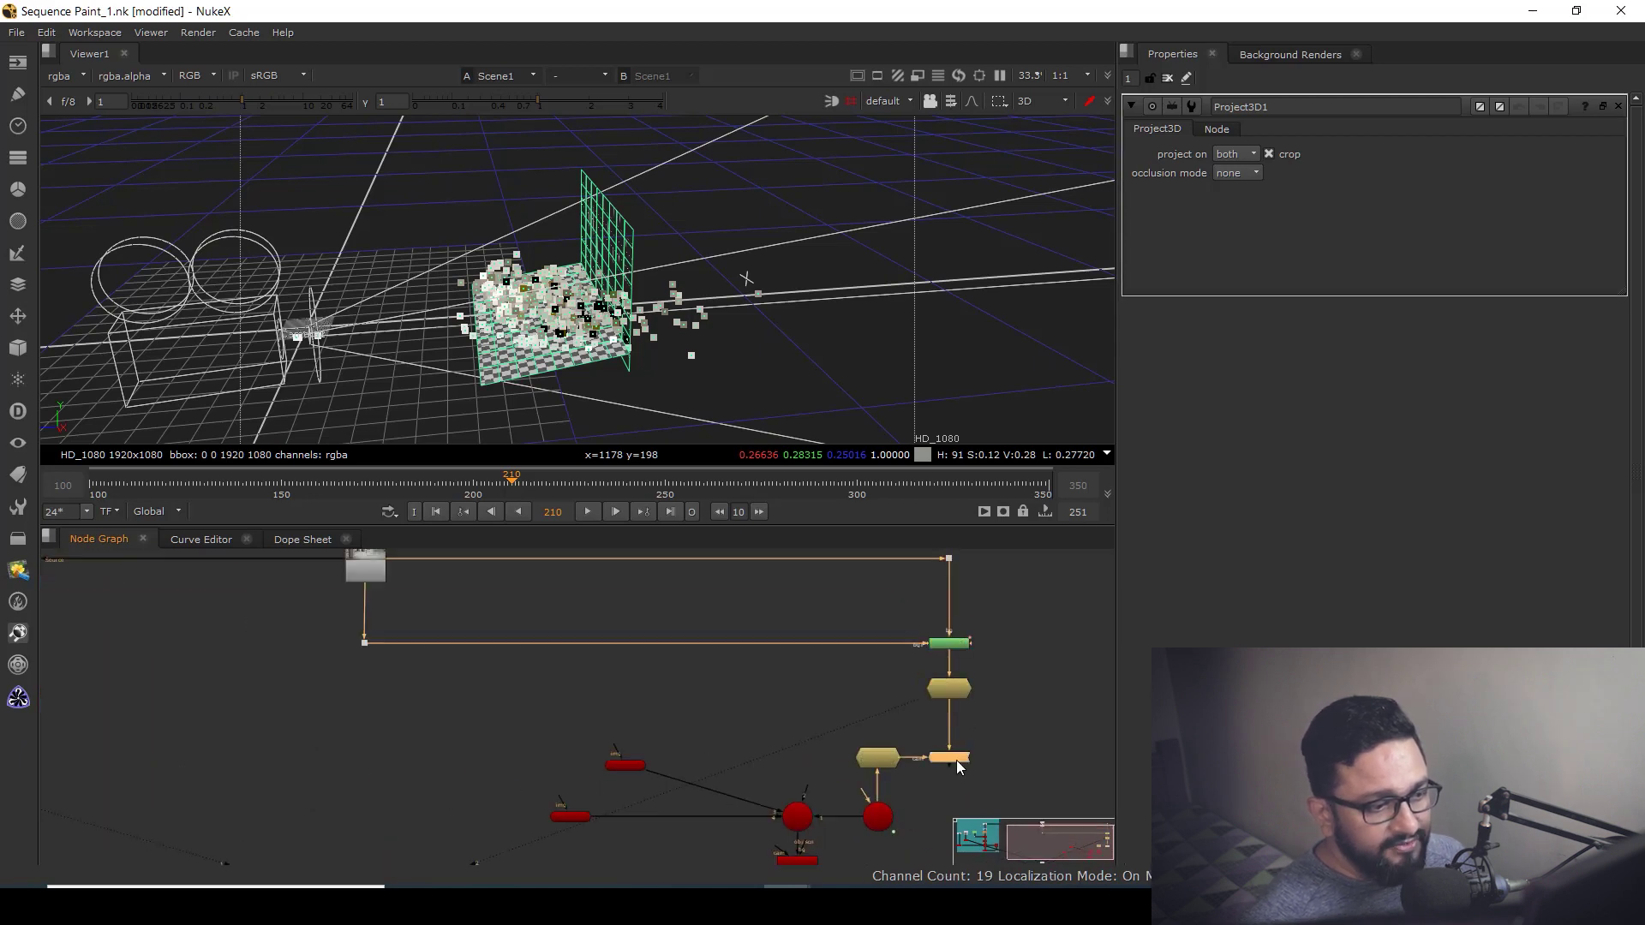
Step: View the held clean frame from FrameHold1 and add an unconnected Roto node beside the paint branch
left_click(956, 713)
key("2")
middle_click_drag(704, 345, 757, 342)
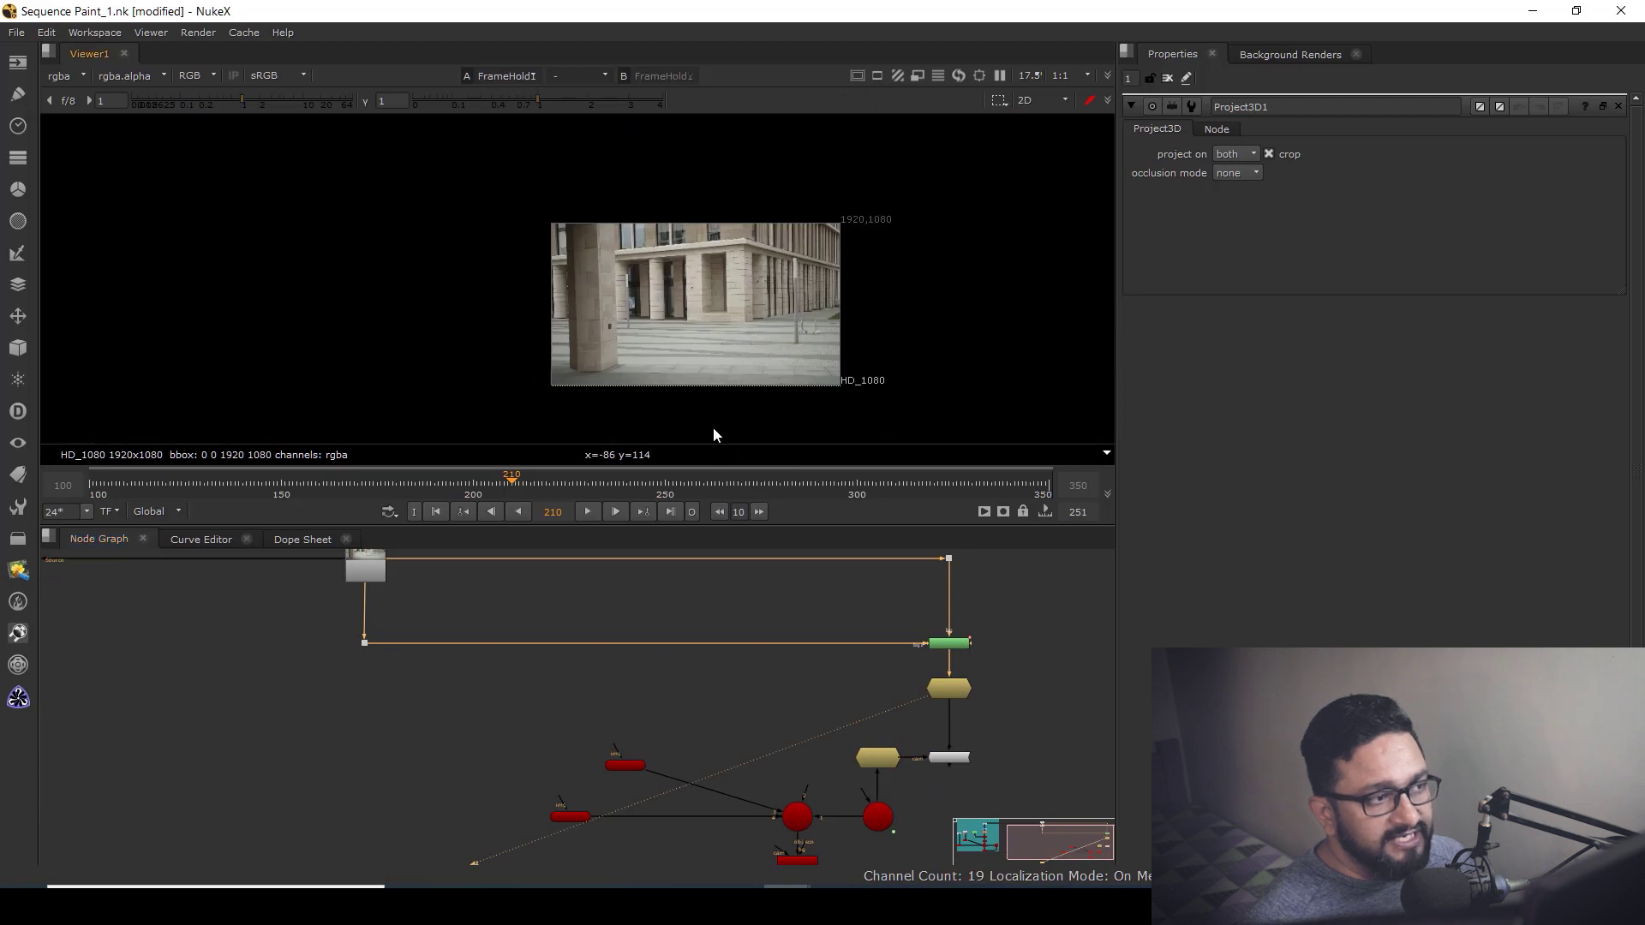
scroll(960, 655, "up", 4)
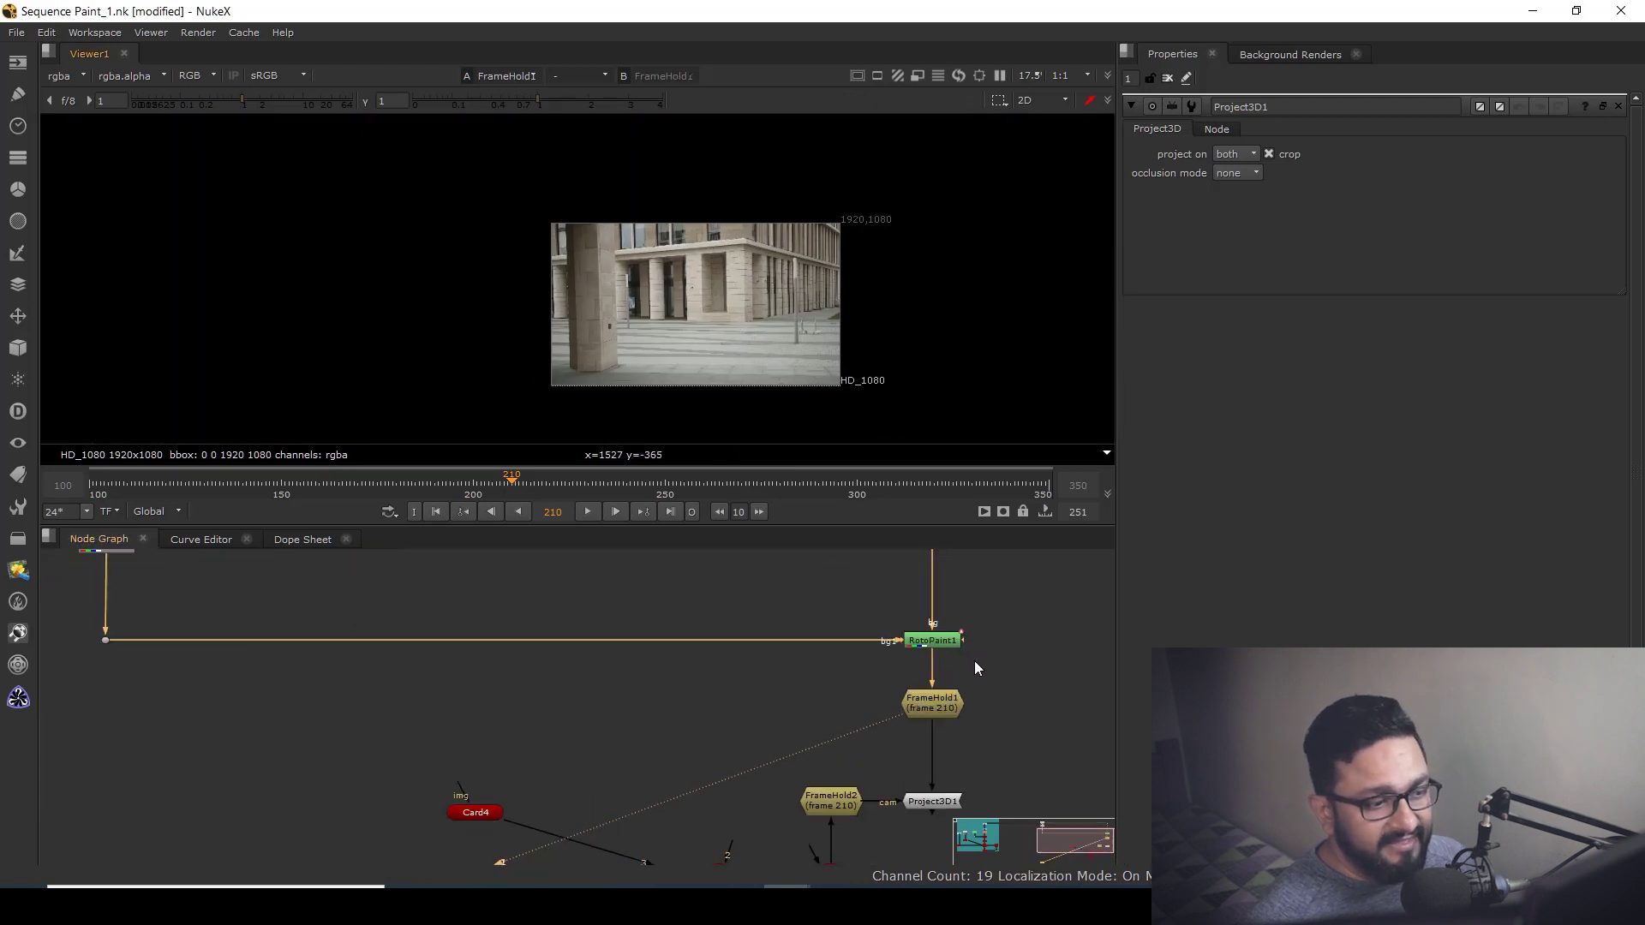
key("o")
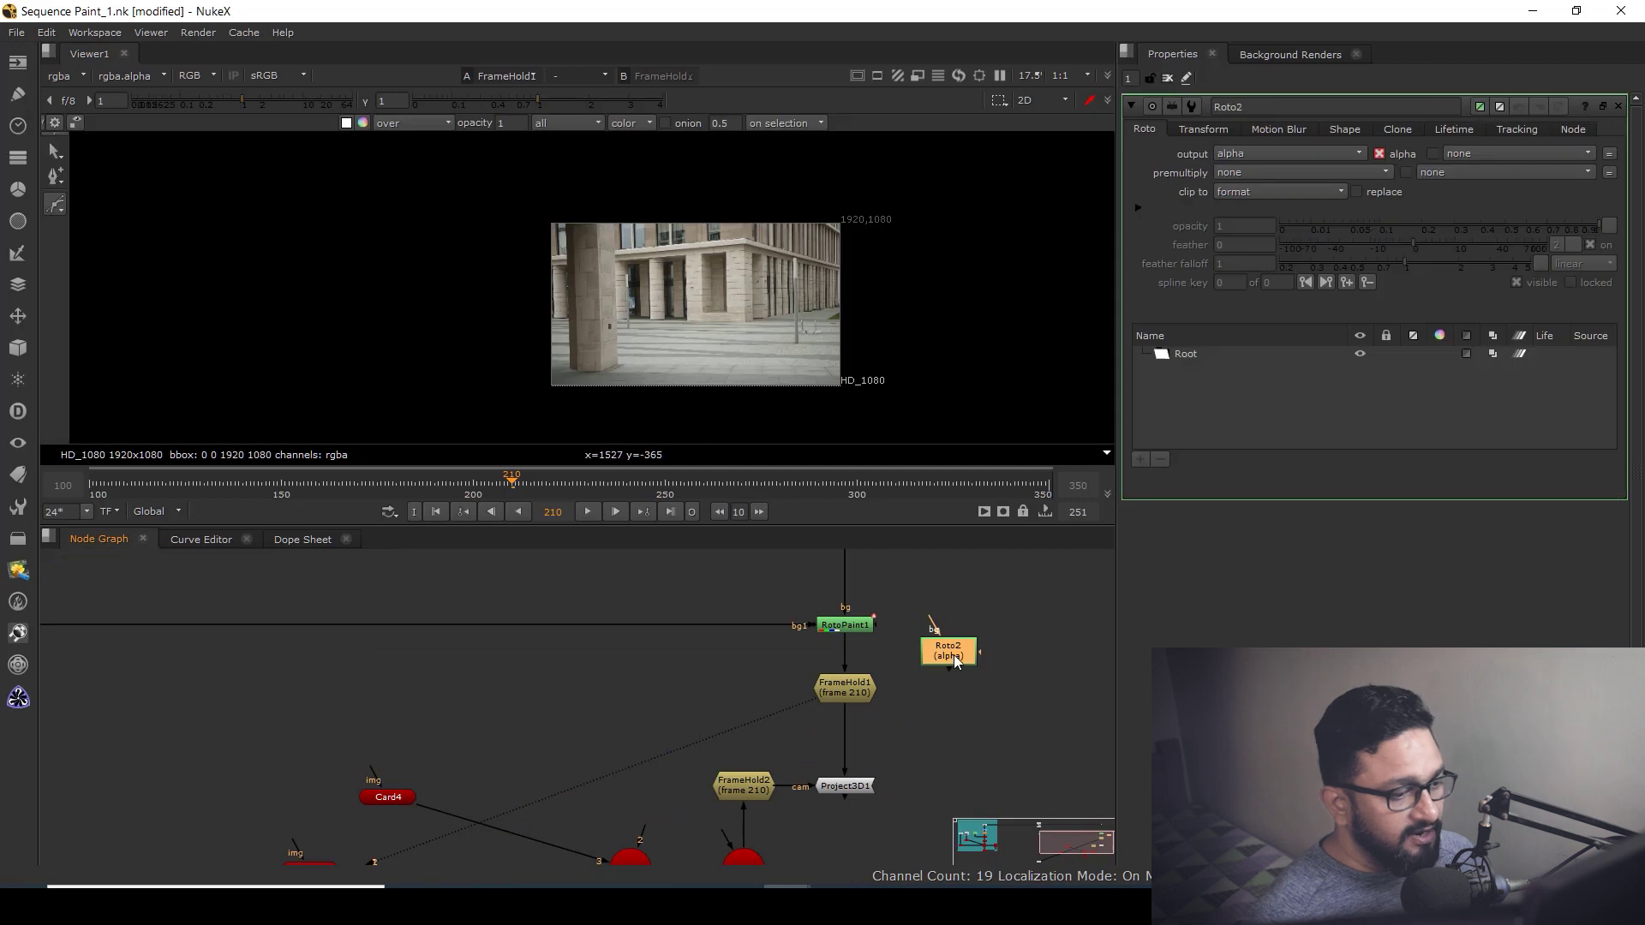
Step: View the original footage from the dot above RotoPaint1, check the end of the range and return to frame 210
middle_click_drag(855, 716, 866, 806)
scroll(866, 806, "down", 2)
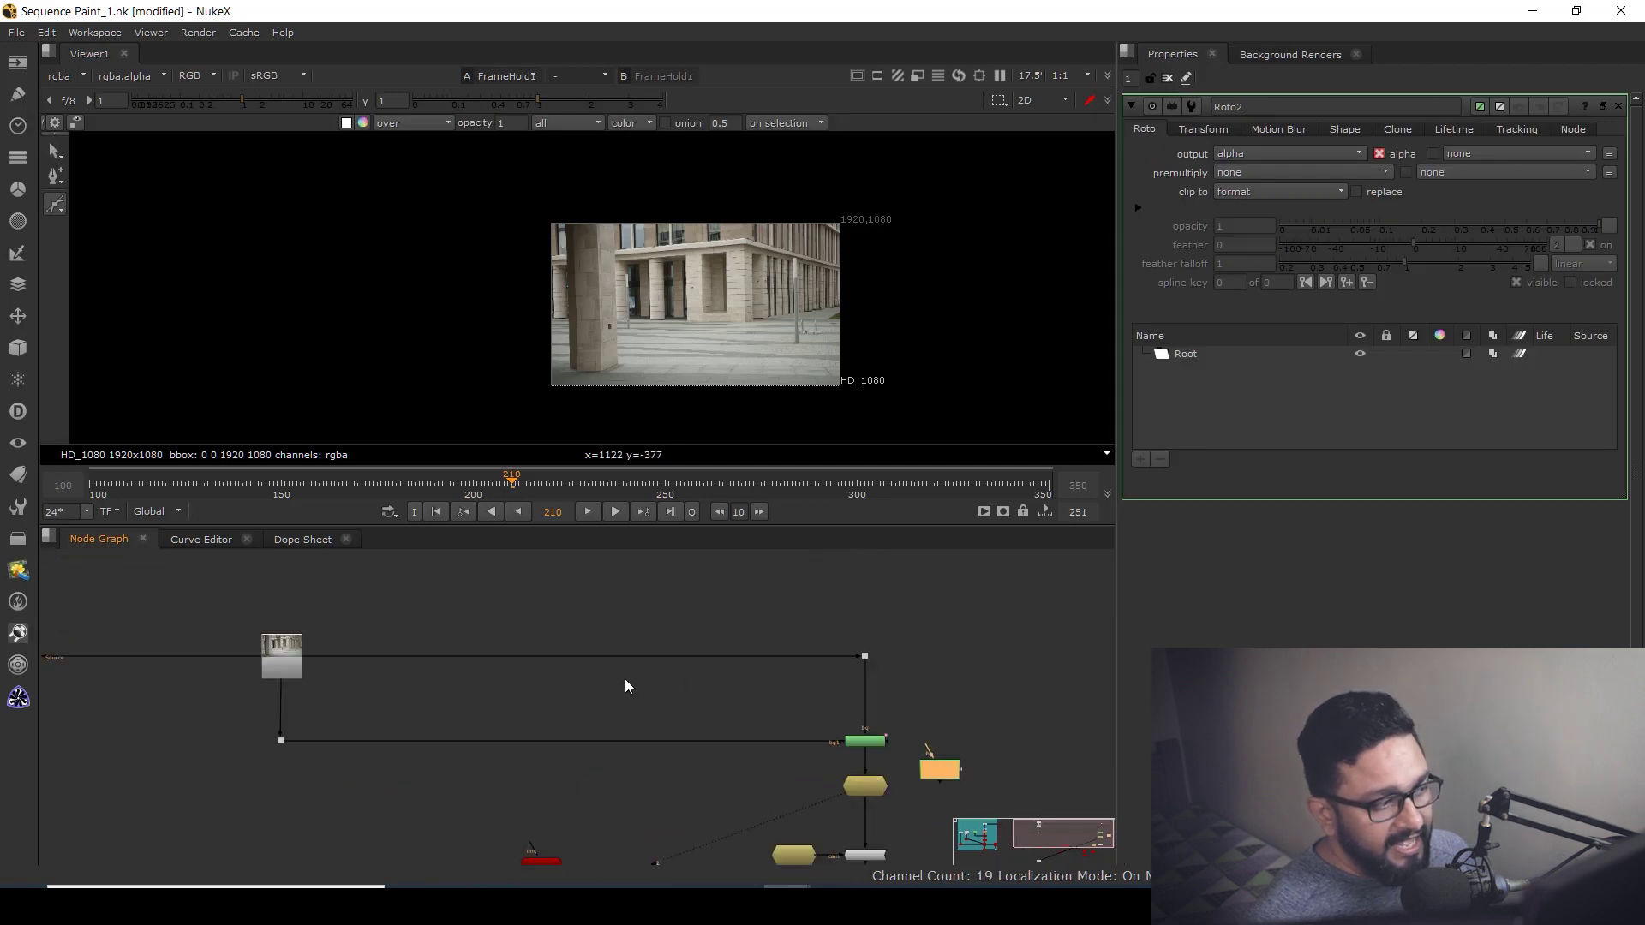
middle_click_drag(624, 678, 802, 693)
left_click_drag(1071, 631, 997, 705)
key("1")
scroll(665, 302, "up", 4)
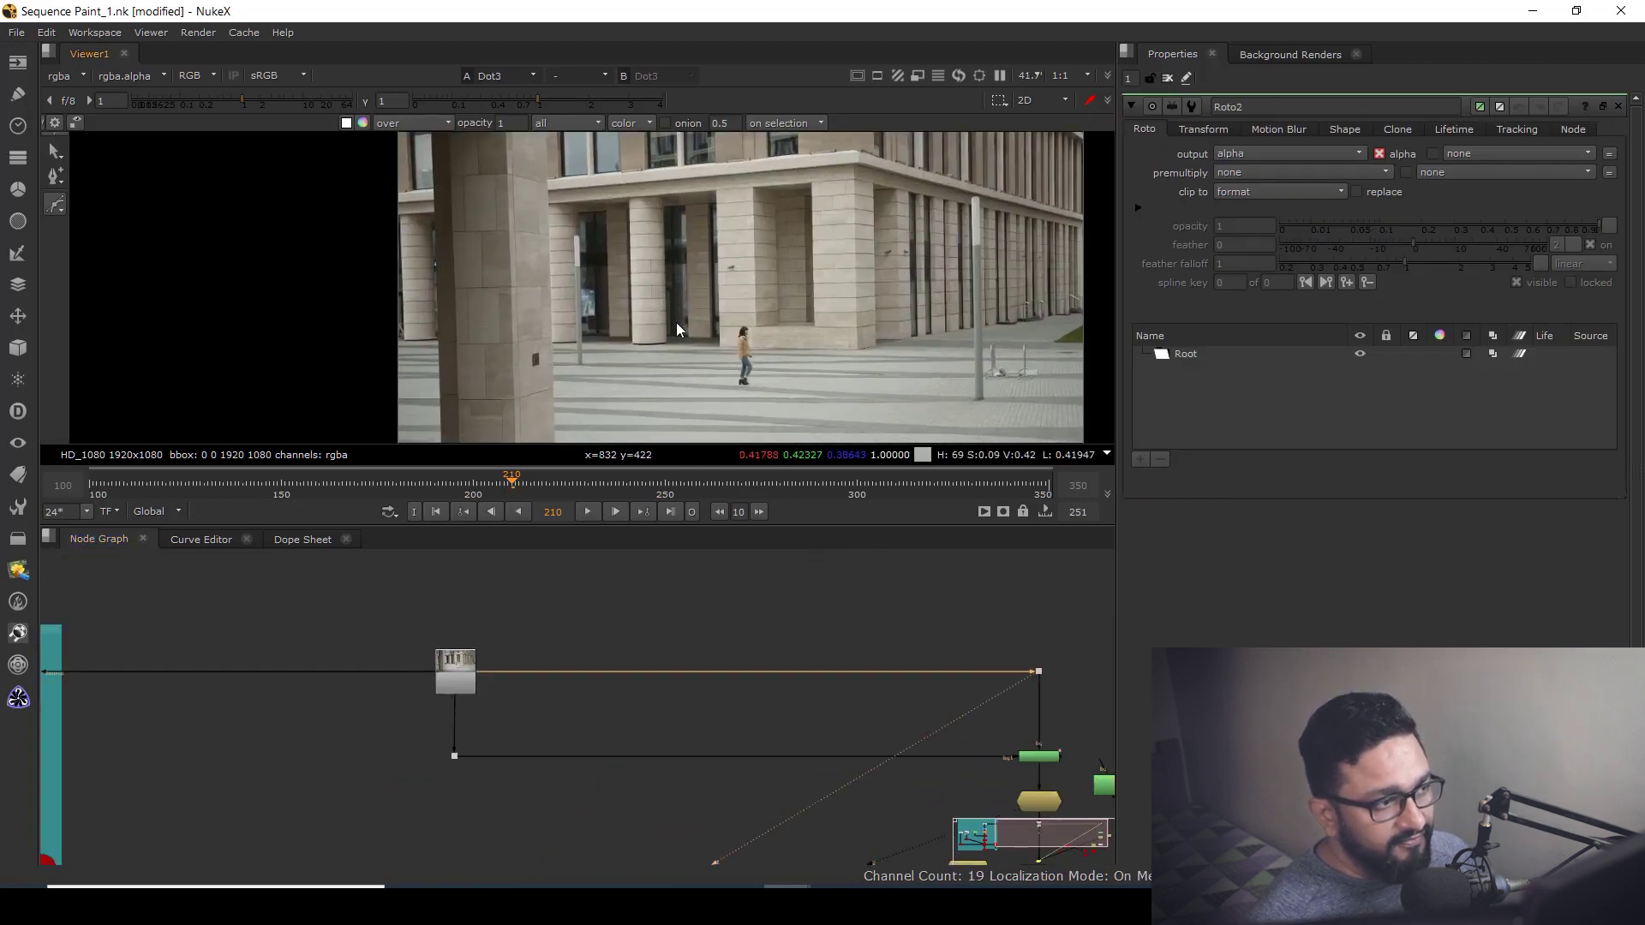
left_click(670, 512)
left_click(512, 483)
Step: Draw a closed four-point Bezier around the girl, the surrounding pavement and the lower pillars at frame 210
scroll(588, 242, "up", 2)
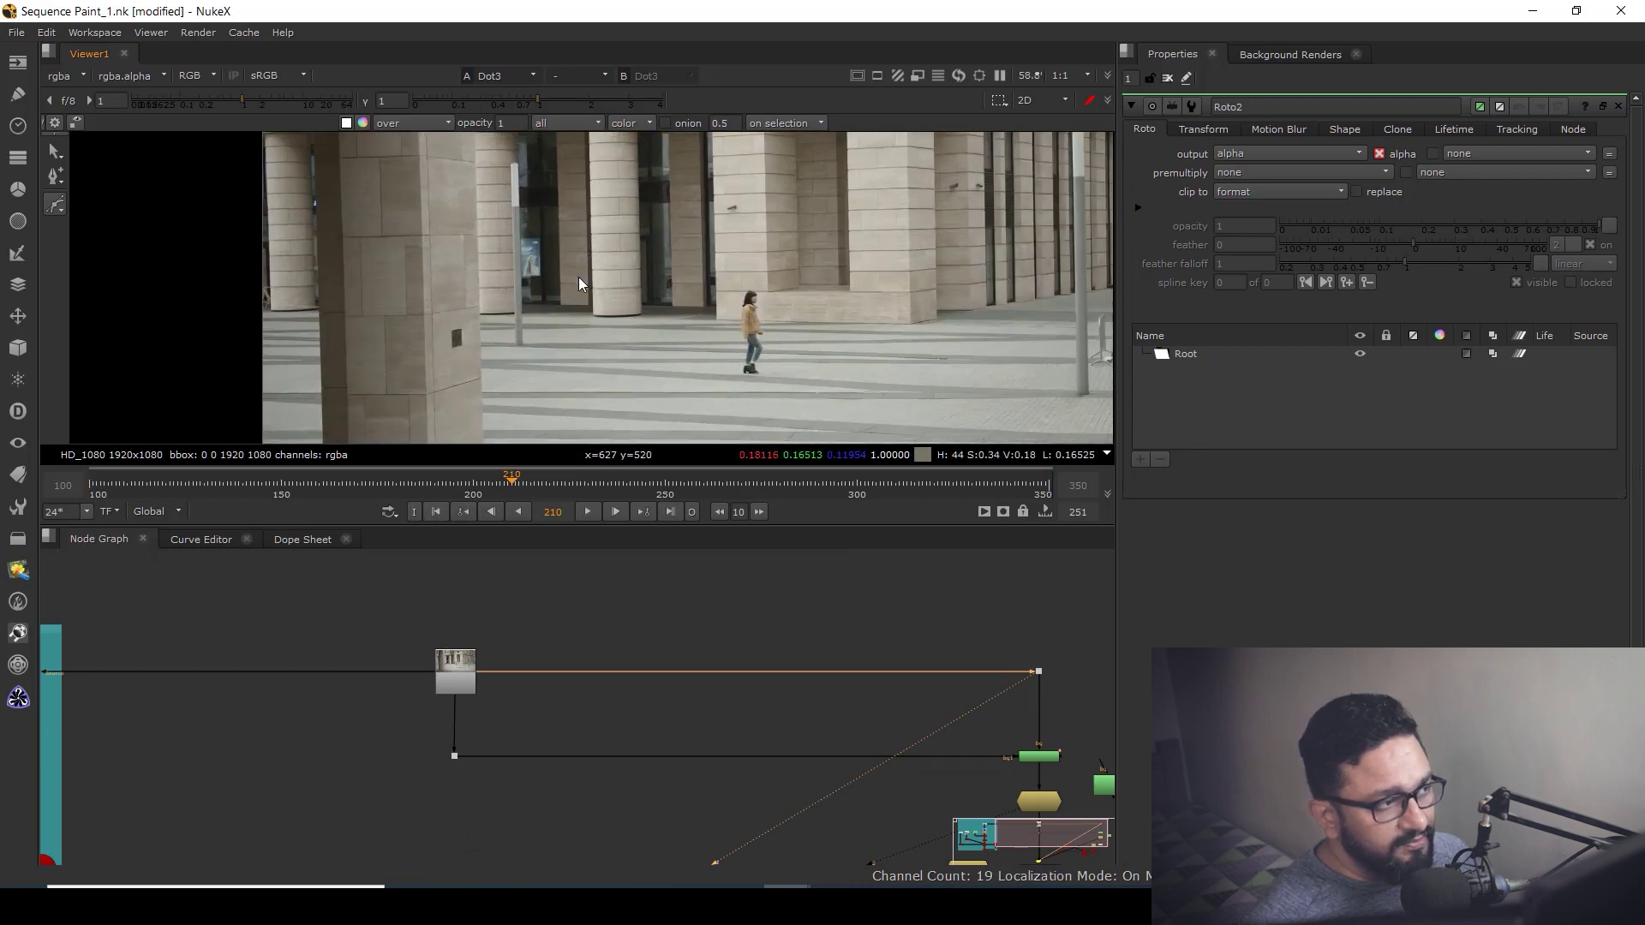
left_click(571, 219)
left_click(563, 380)
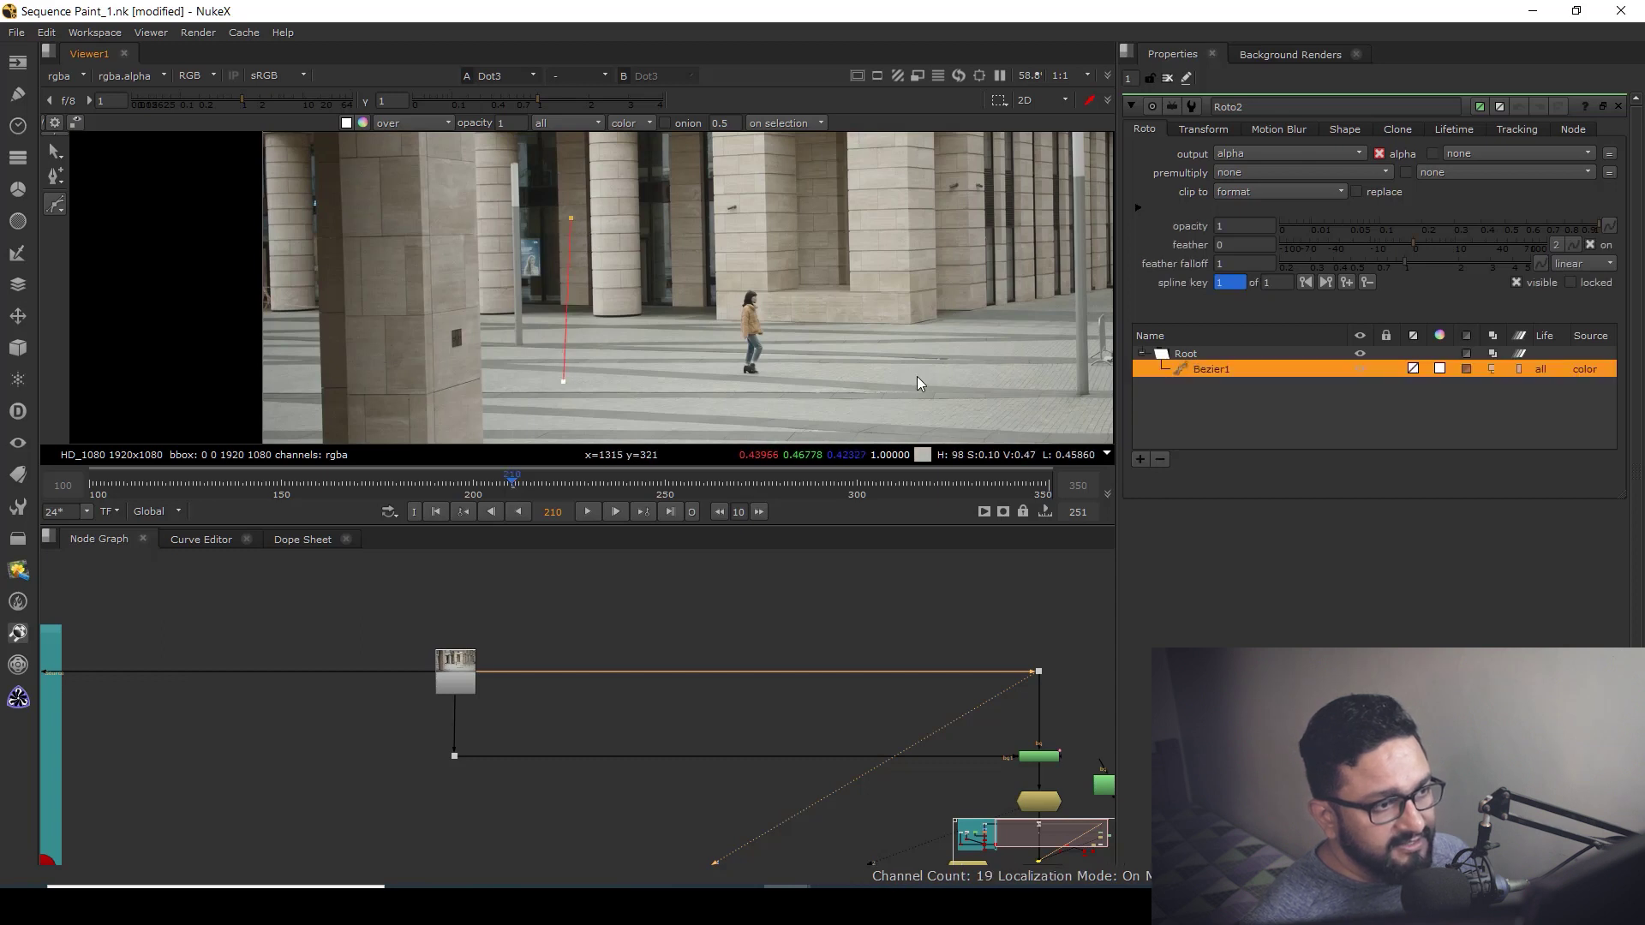
left_click(938, 383)
left_click(934, 206)
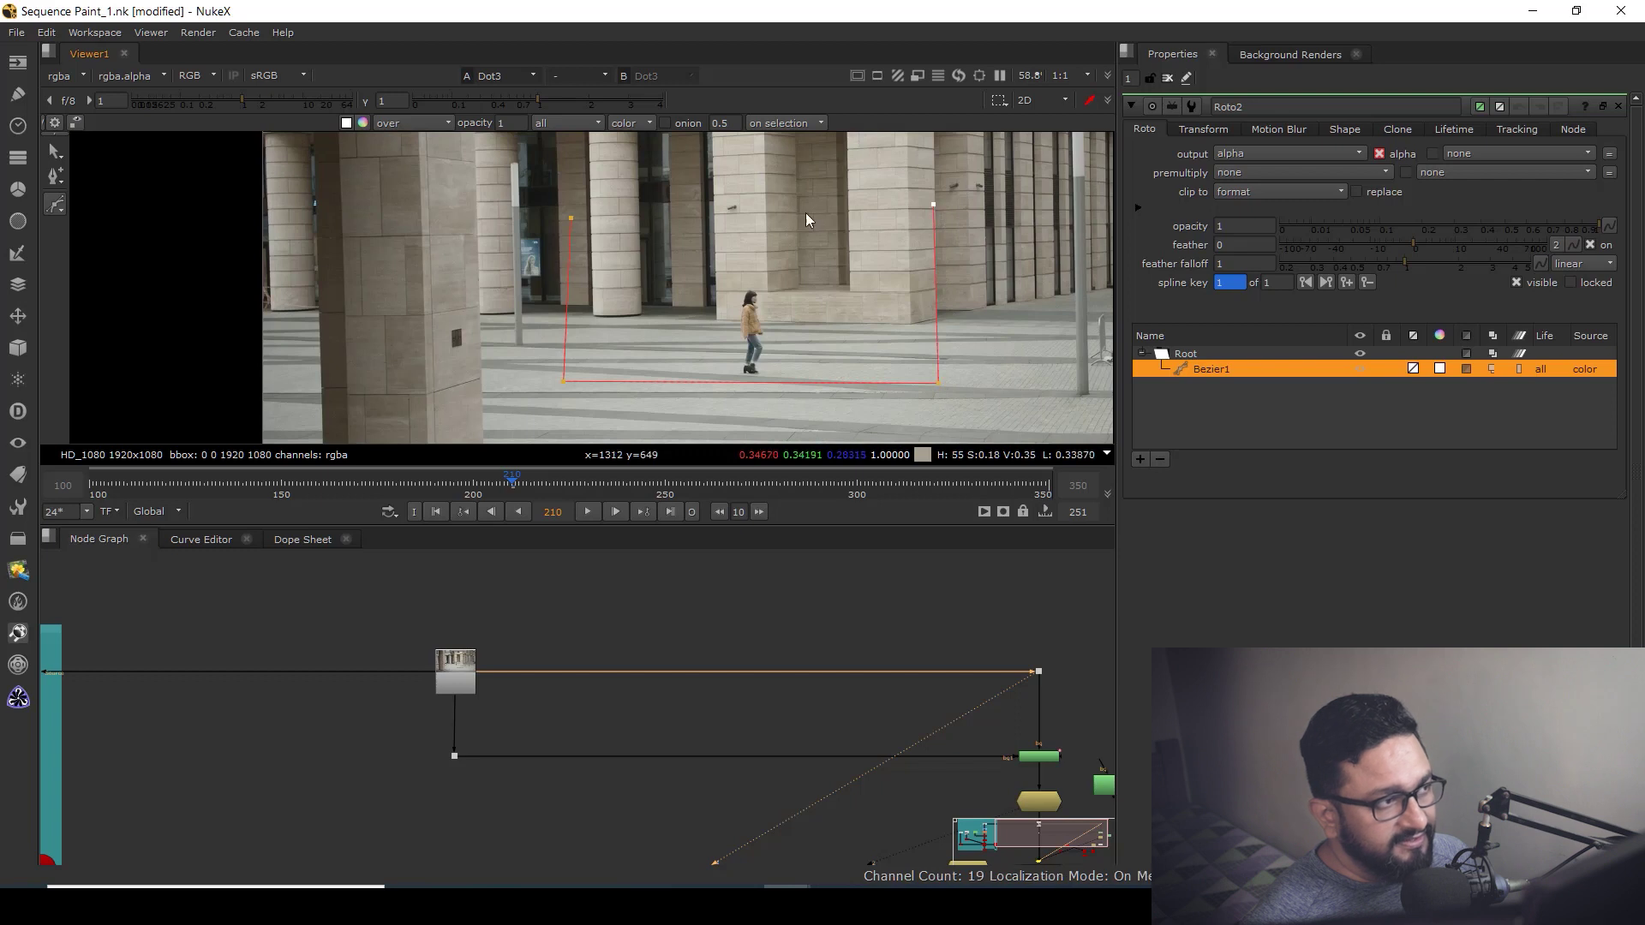
left_click(571, 219)
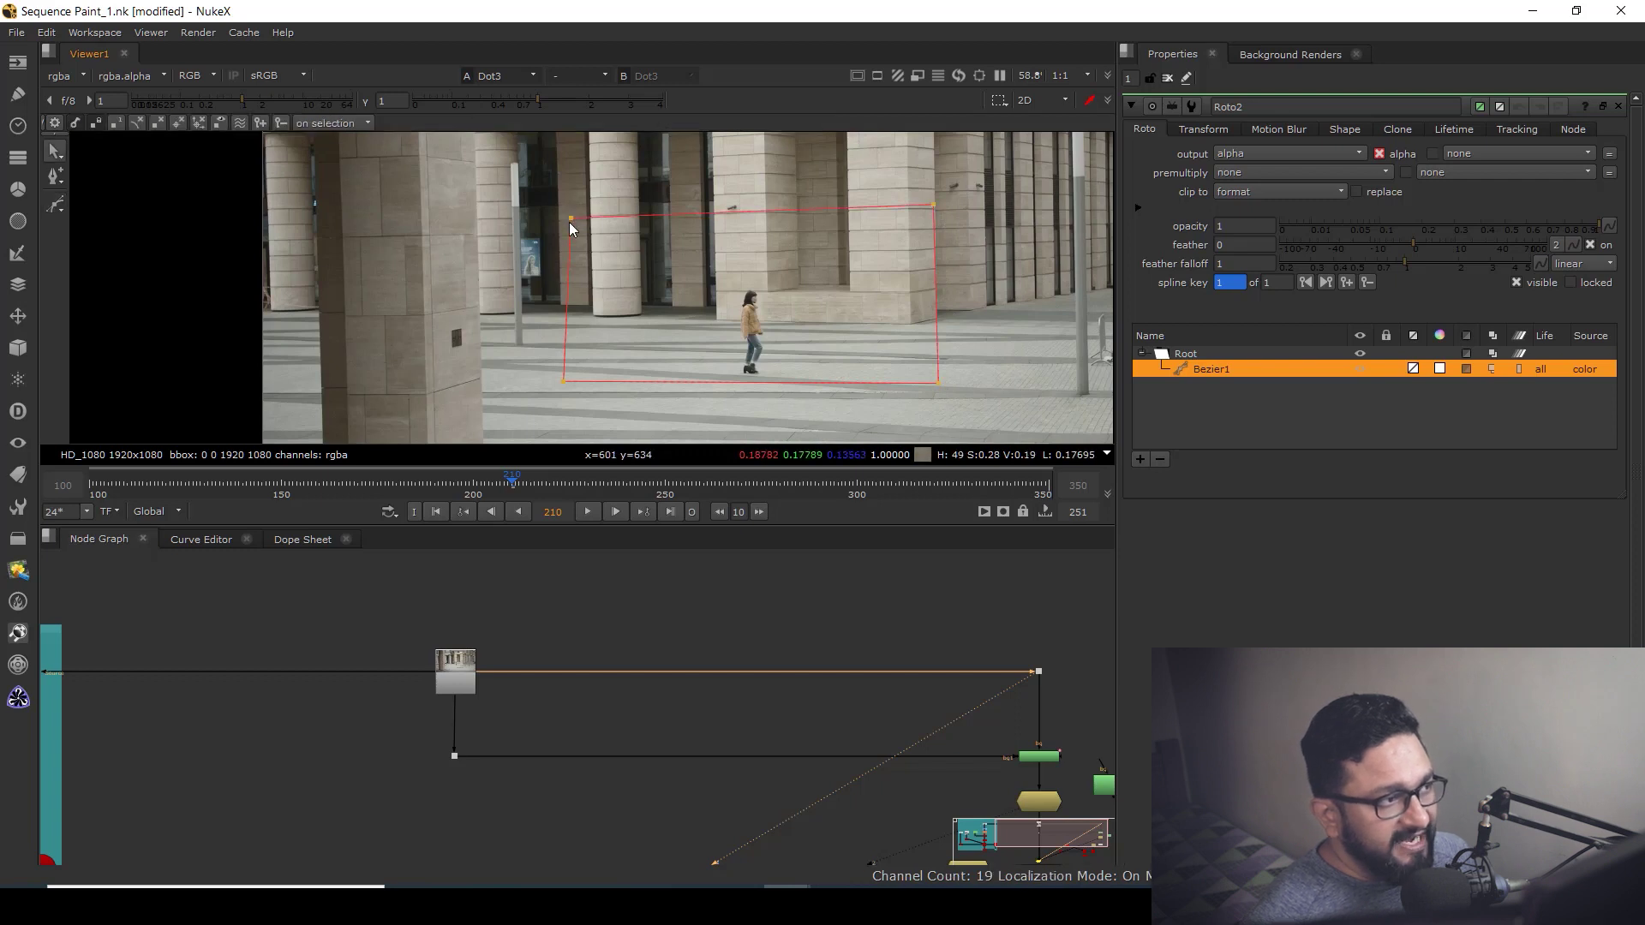
Step: Fine-tune three corner points of the Bezier so its left and lower edges frame the girl's surroundings evenly
left_click_drag(569, 218, 567, 208)
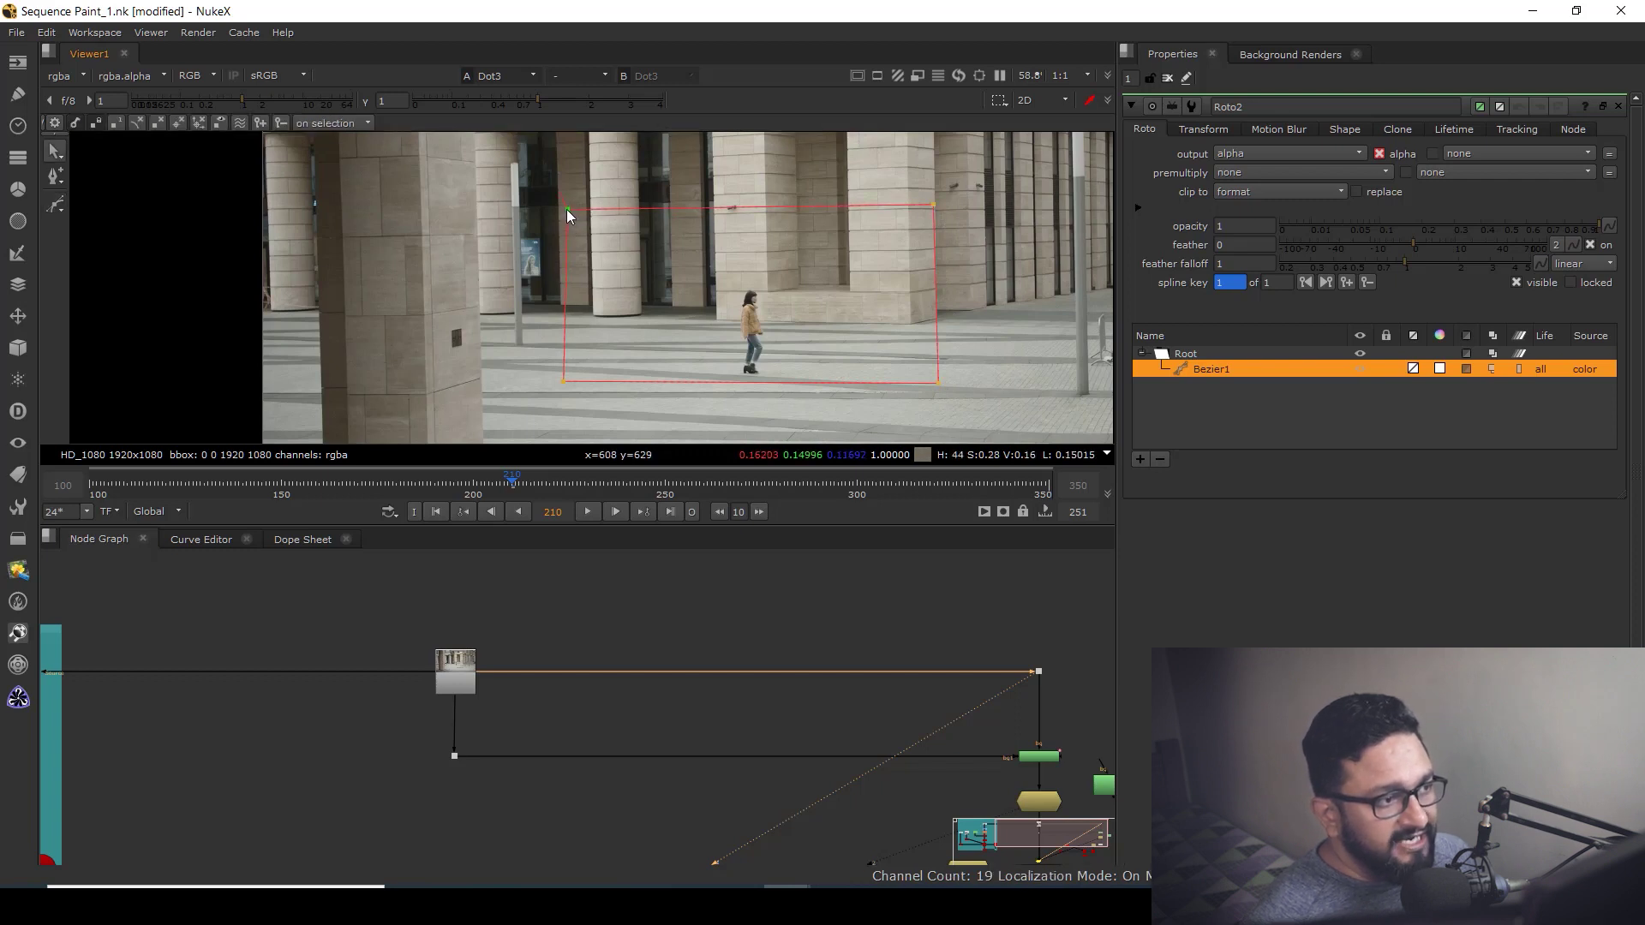
left_click_drag(562, 381, 563, 387)
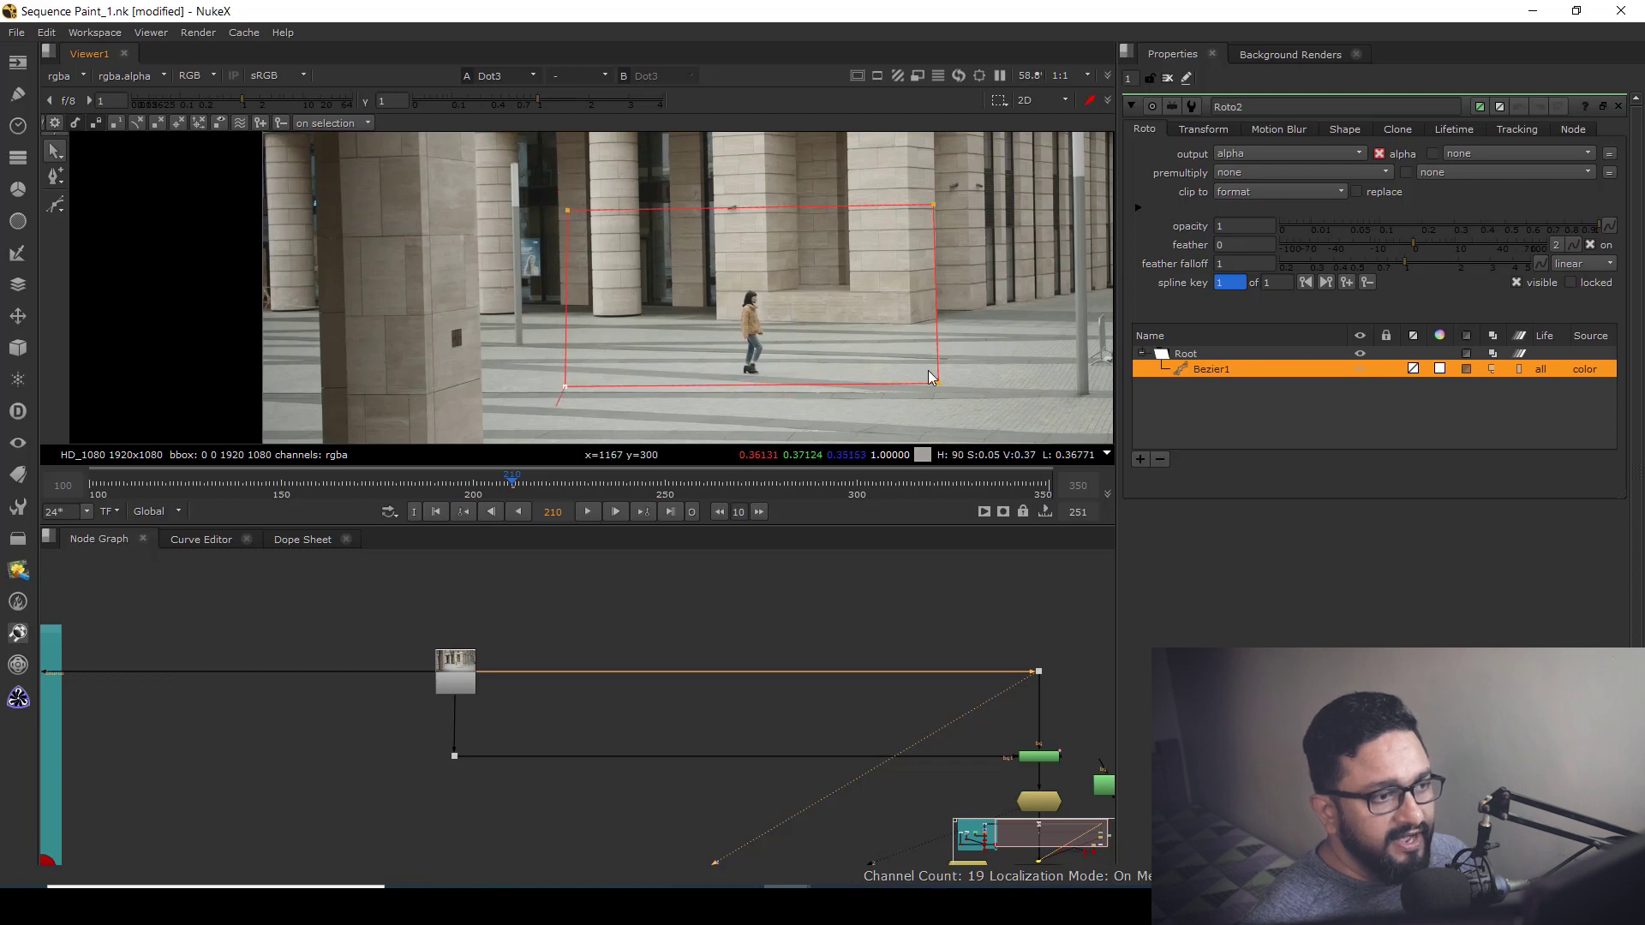
left_click_drag(938, 384, 936, 388)
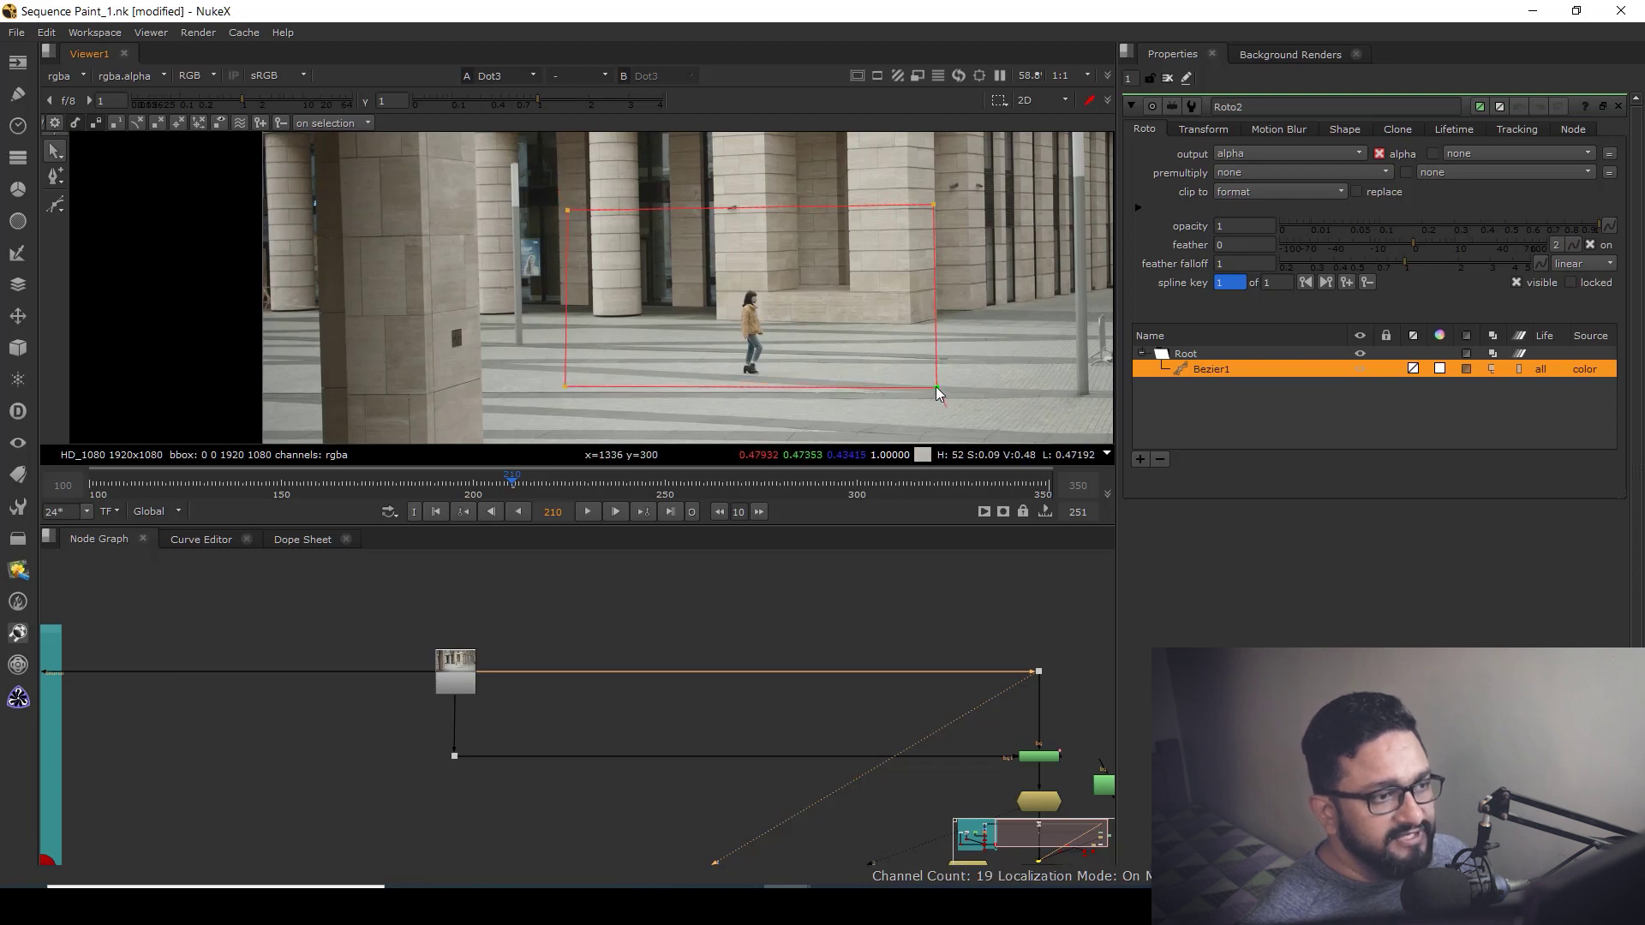
scroll(903, 296, "down", 3)
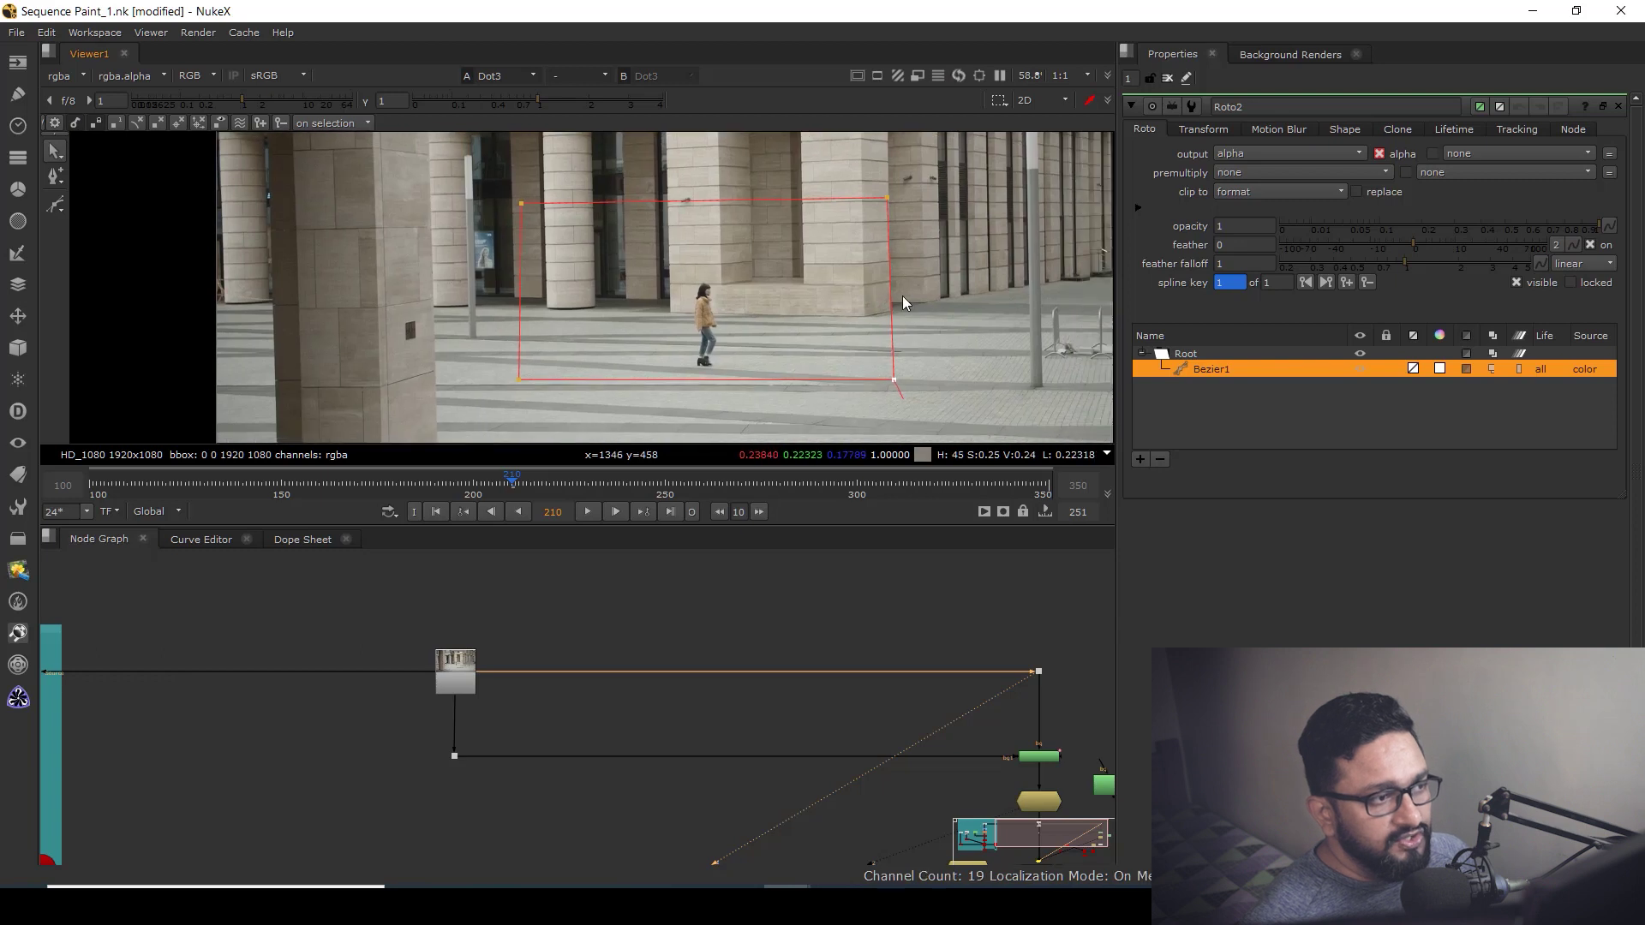
Step: Insert a Merge node between FrameHold1 and Project3D1, with Roto2 feeding its A input through a corner dot
scroll(936, 689, "down", 3)
middle_click_drag(1054, 740, 845, 680)
scroll(844, 681, "up", 4)
left_click_drag(820, 690, 842, 623)
left_click_drag(737, 708, 733, 697)
left_click(845, 671)
left_click_drag(835, 630, 851, 693)
left_click(805, 752)
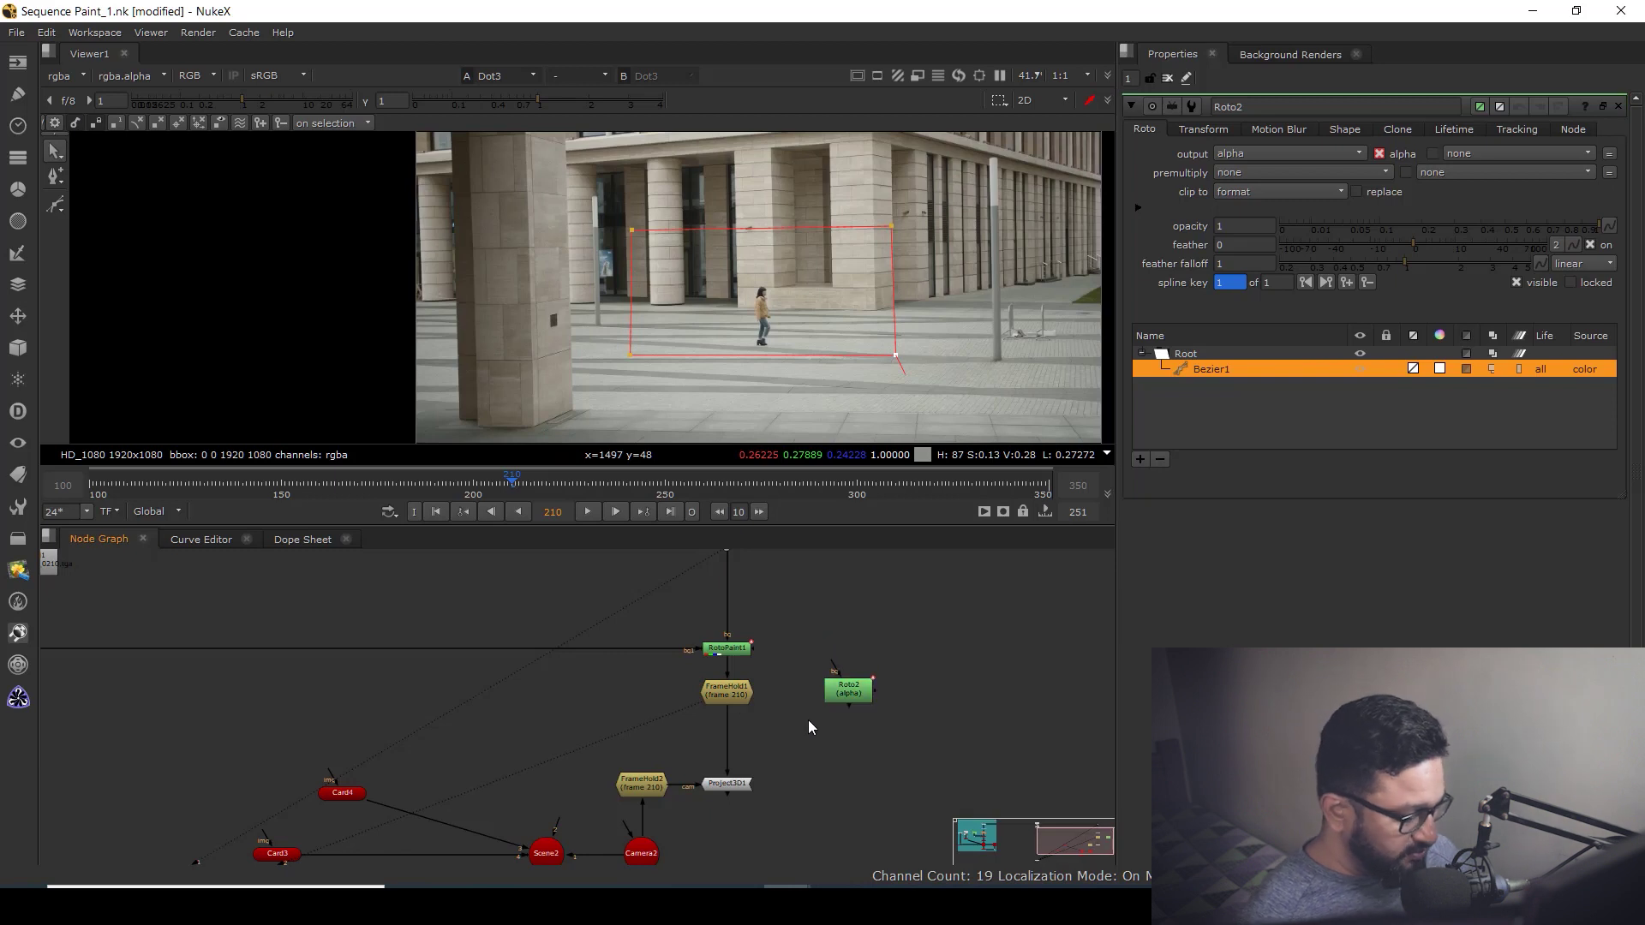
key("m")
left_click_drag(814, 747, 851, 669)
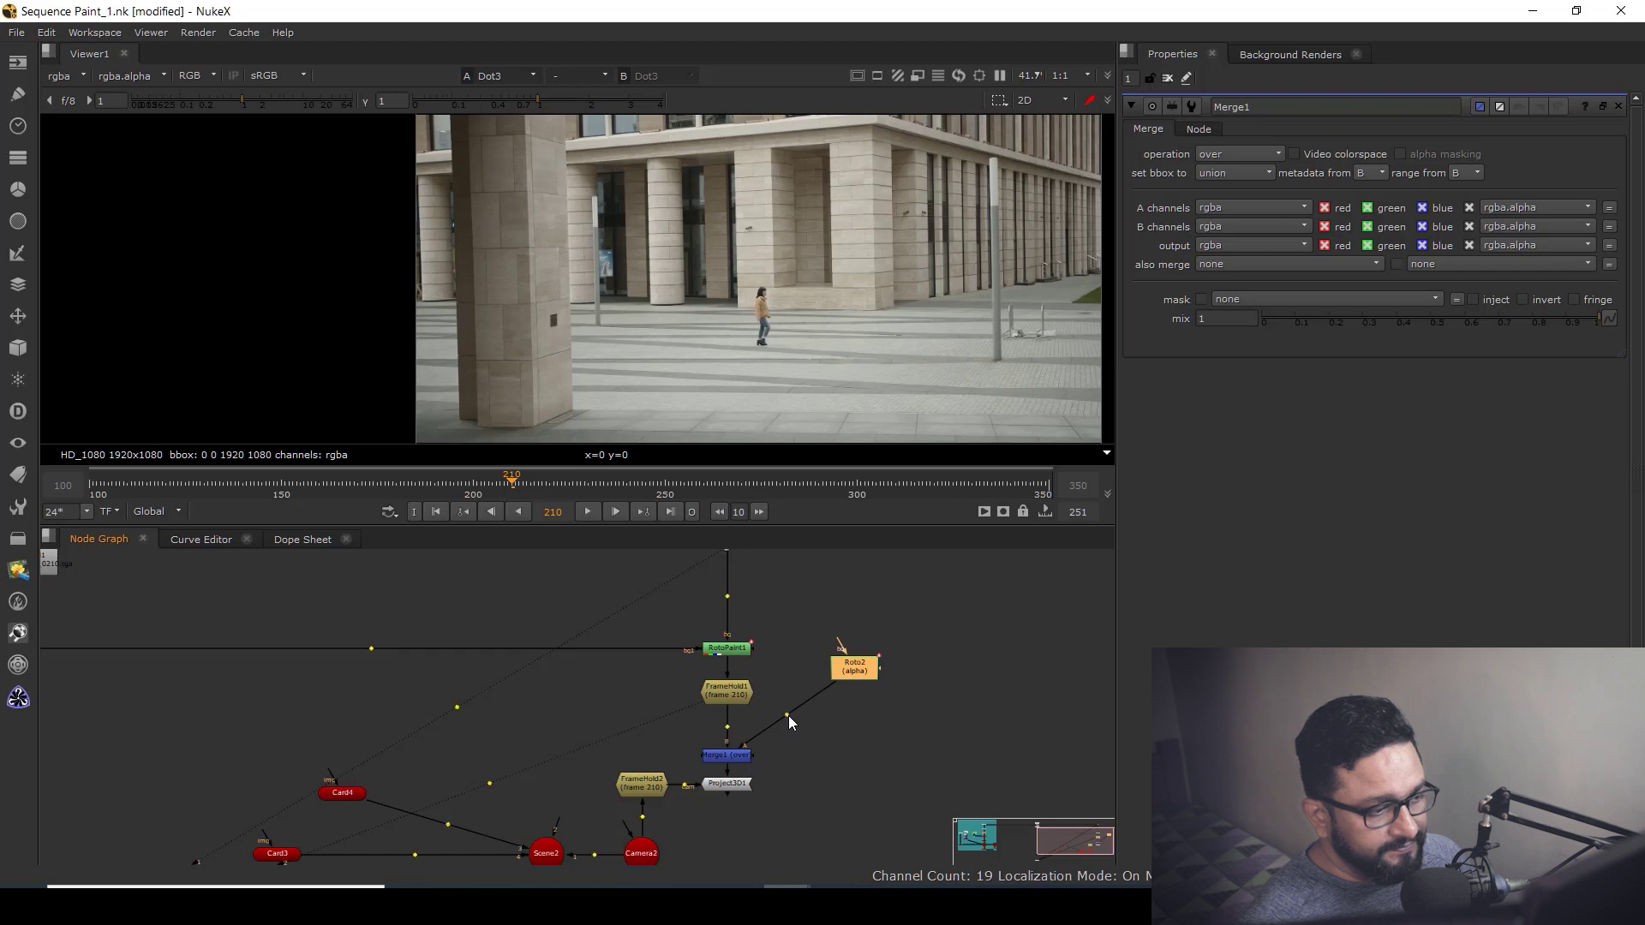
left_click_drag(788, 716, 863, 738, "ctrl")
Step: Set Merge1's operation to mask and view the masked patch from Project3D1
left_click(739, 755)
key("1")
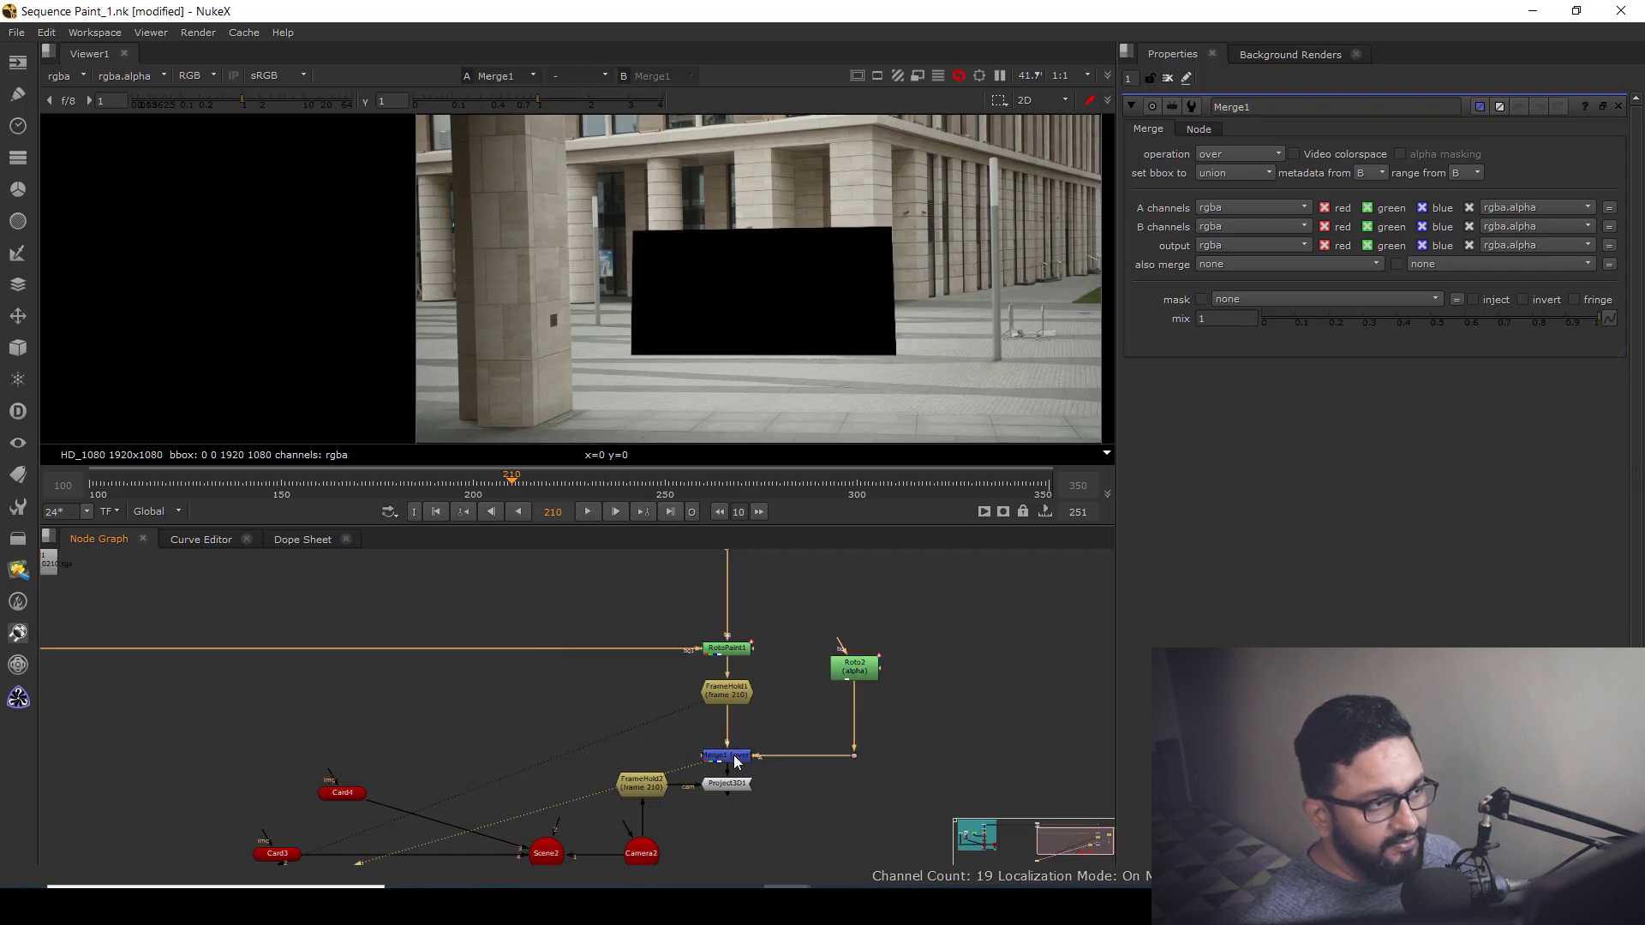
left_click(1234, 156)
left_click(1233, 254)
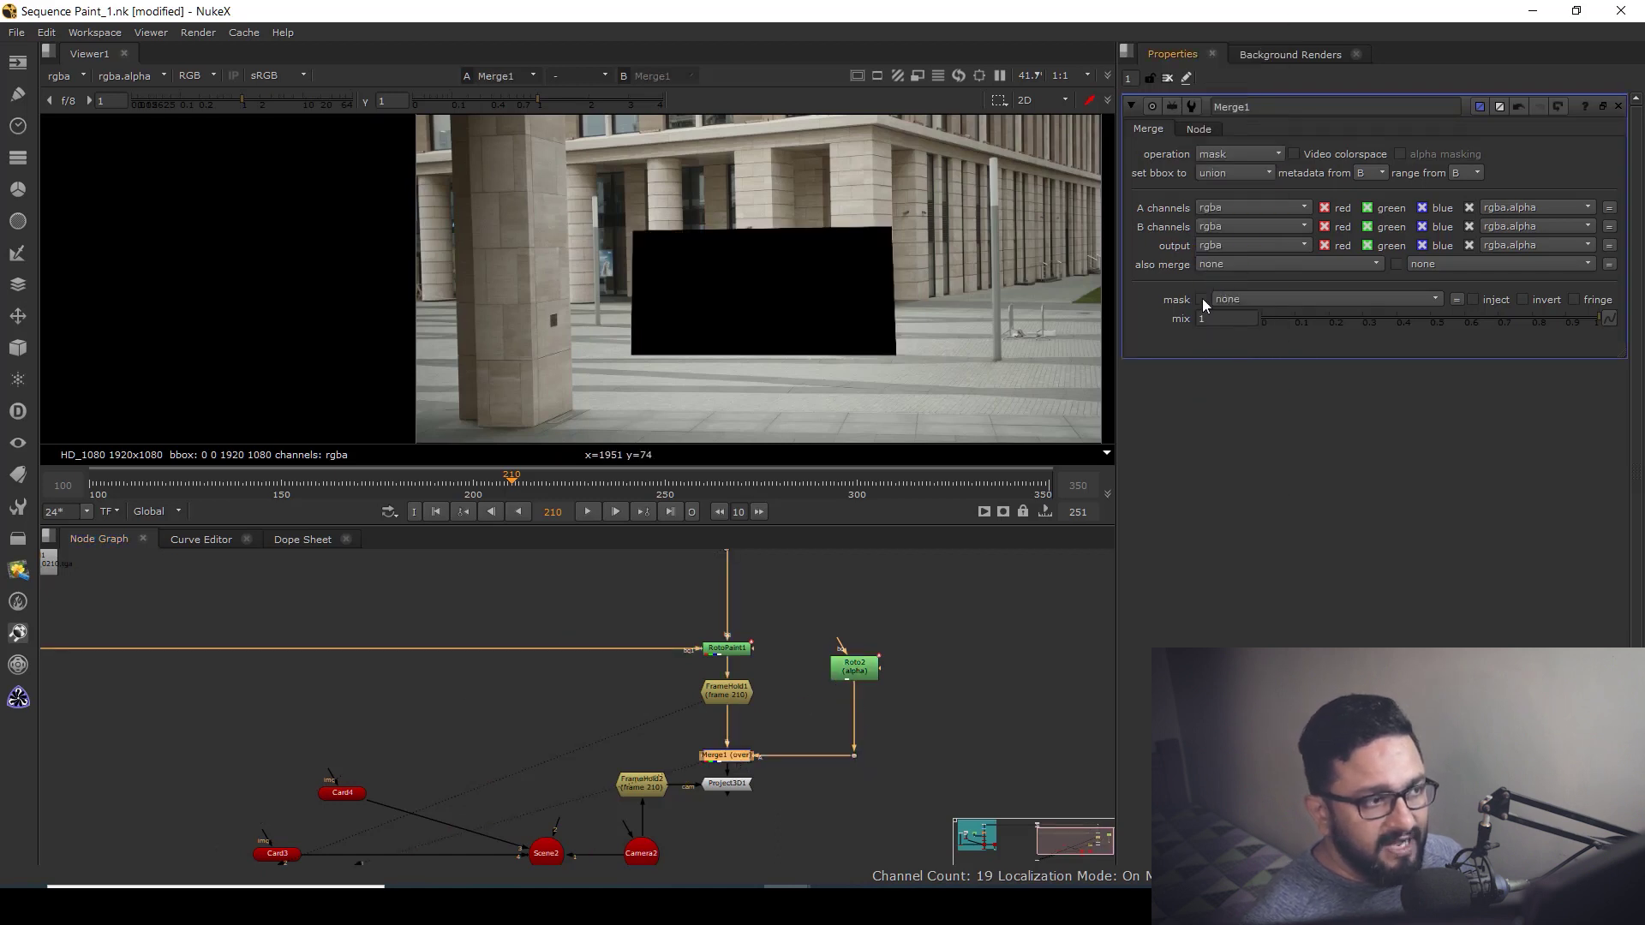
middle_click_drag(734, 790, 791, 711)
left_click(785, 706)
key("1")
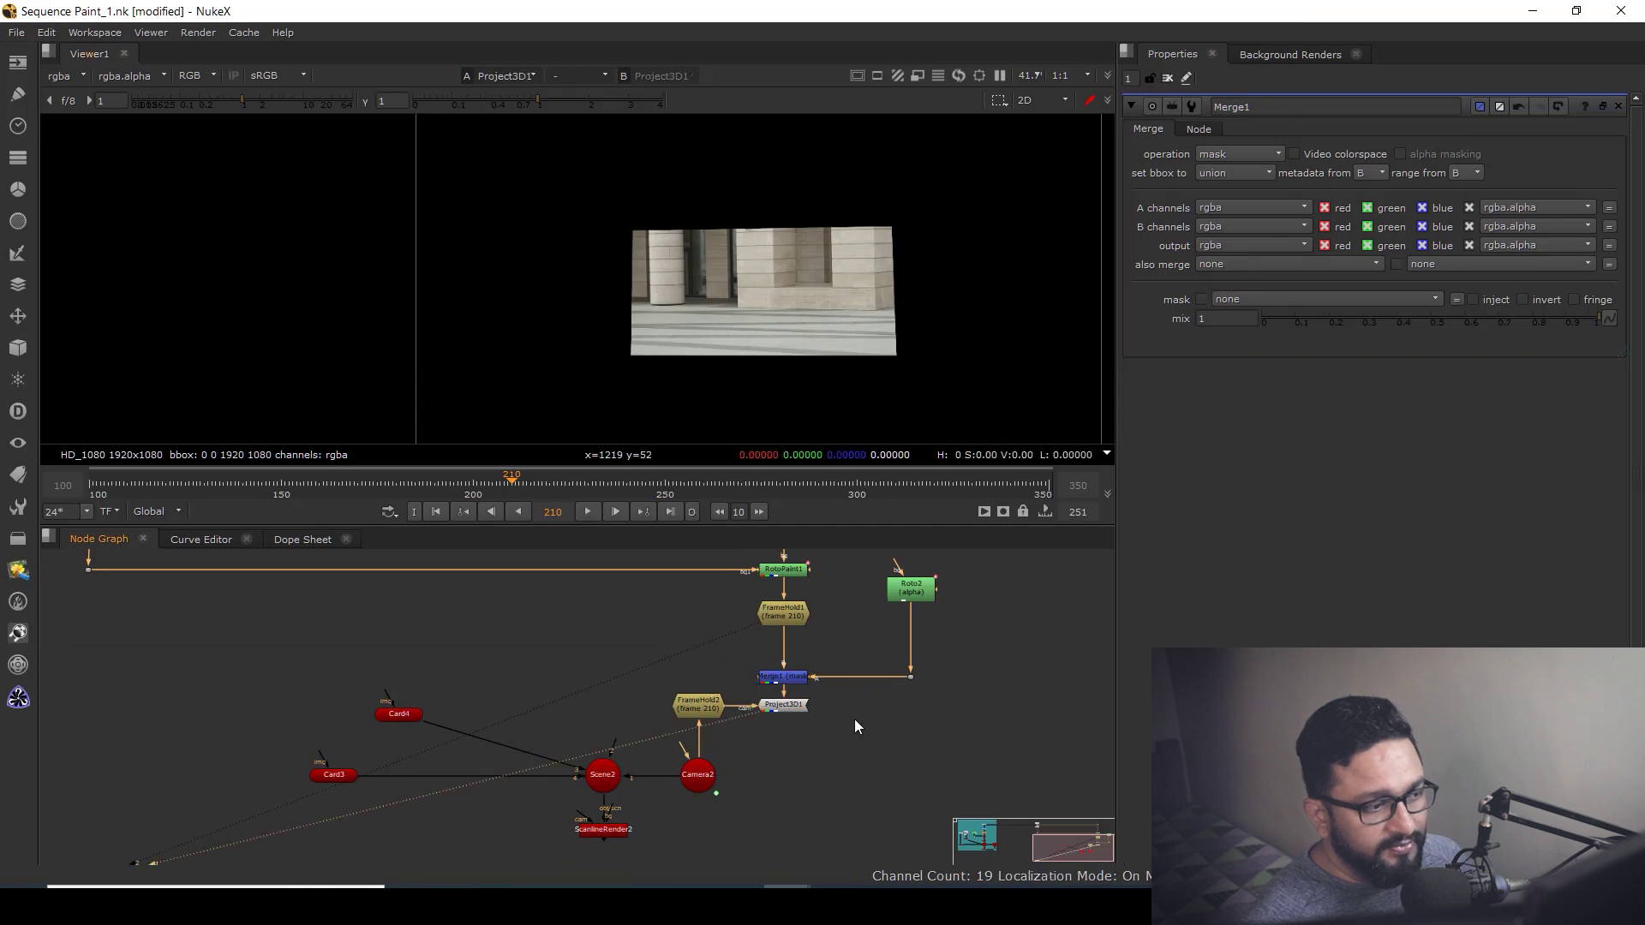
Step: Move Card4 below Project3D1 with the projection as its image input, and place Card3 beside it
middle_click_drag(397, 762, 429, 681)
left_click_drag(431, 634, 815, 625)
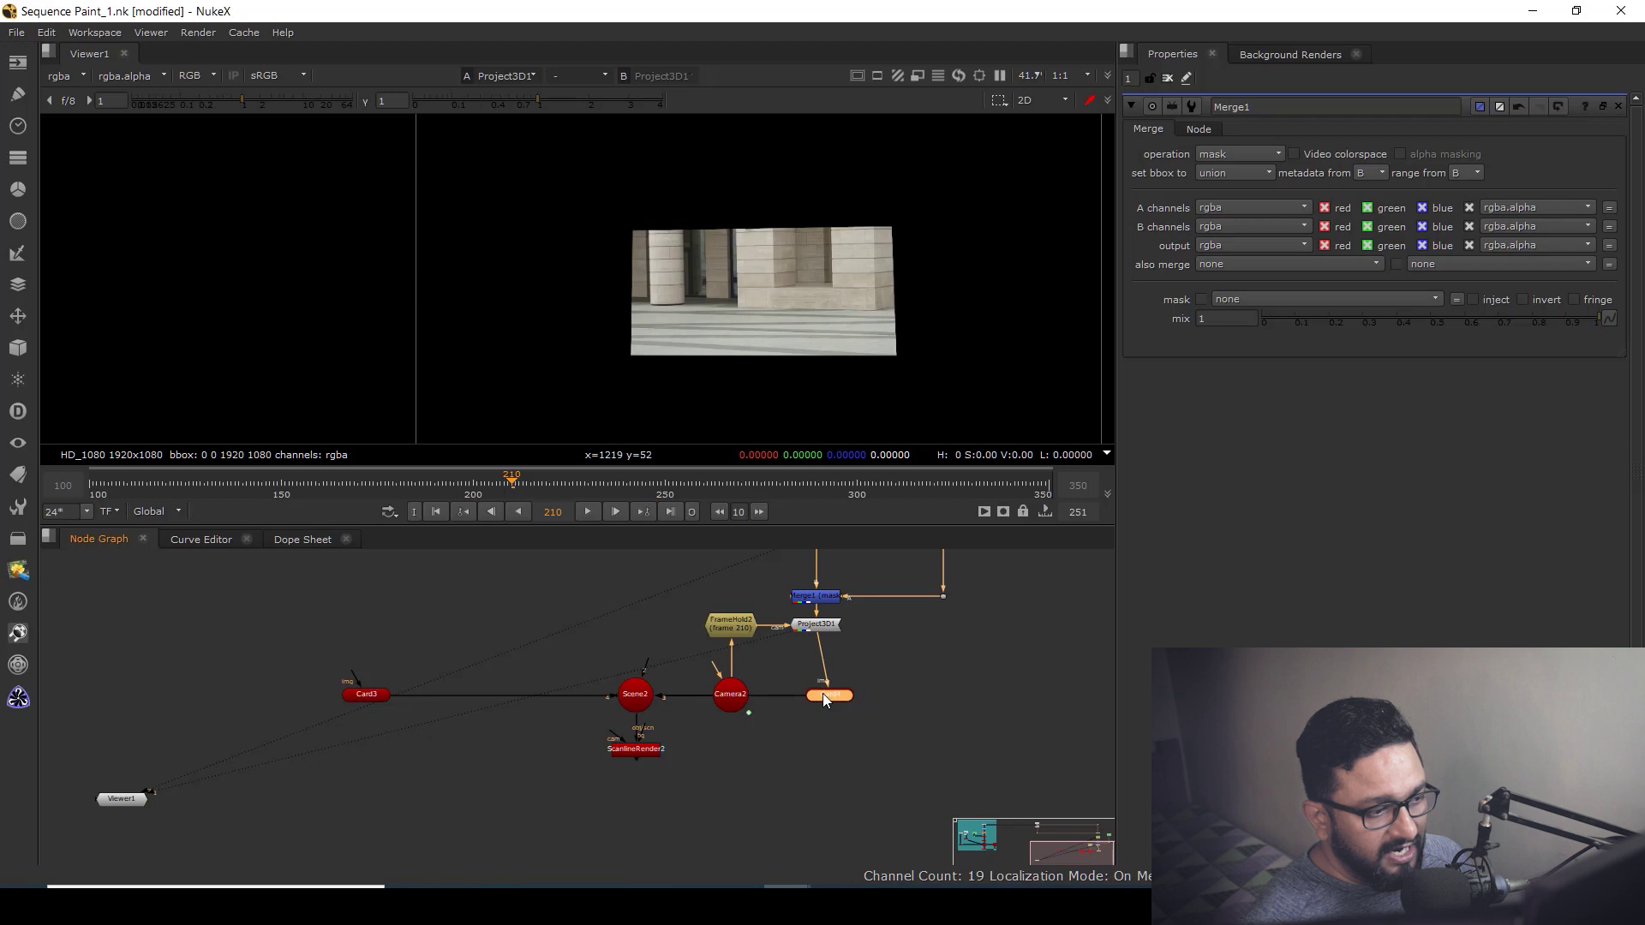
left_click(368, 695)
left_click_drag(363, 699, 891, 752)
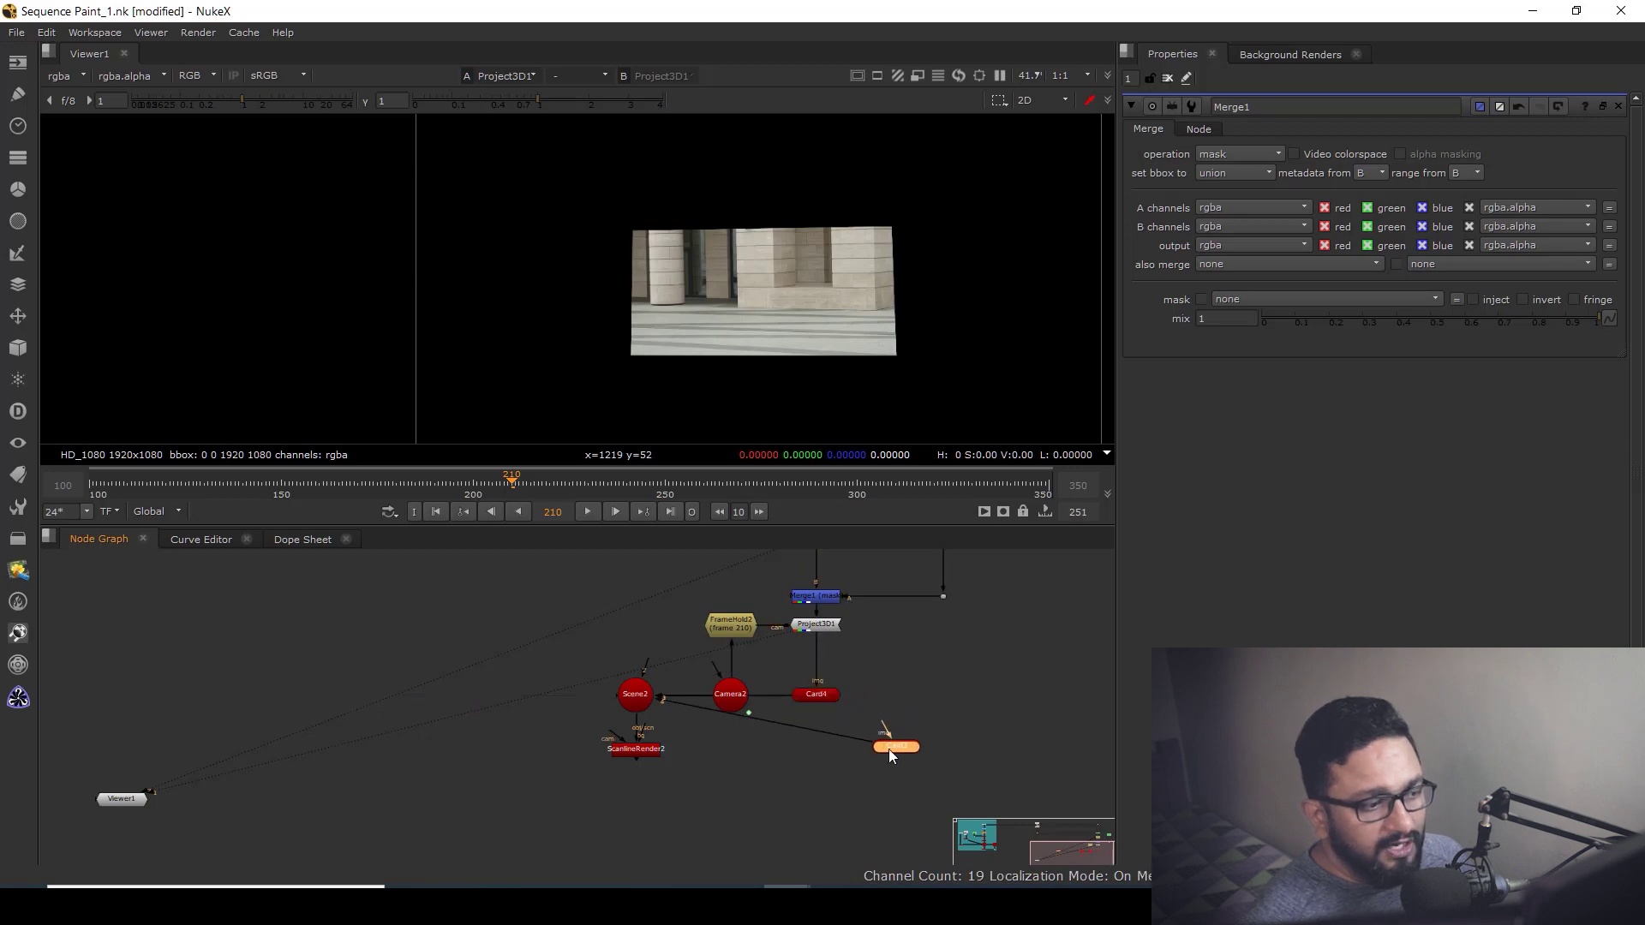
Step: View the original footage from the dot above RotoPaint1 and examine the building and pillar area behind the girl
scroll(708, 644, "up", 2)
scroll(742, 667, "down", 4)
middle_click_drag(806, 653, 813, 799)
left_click(810, 618)
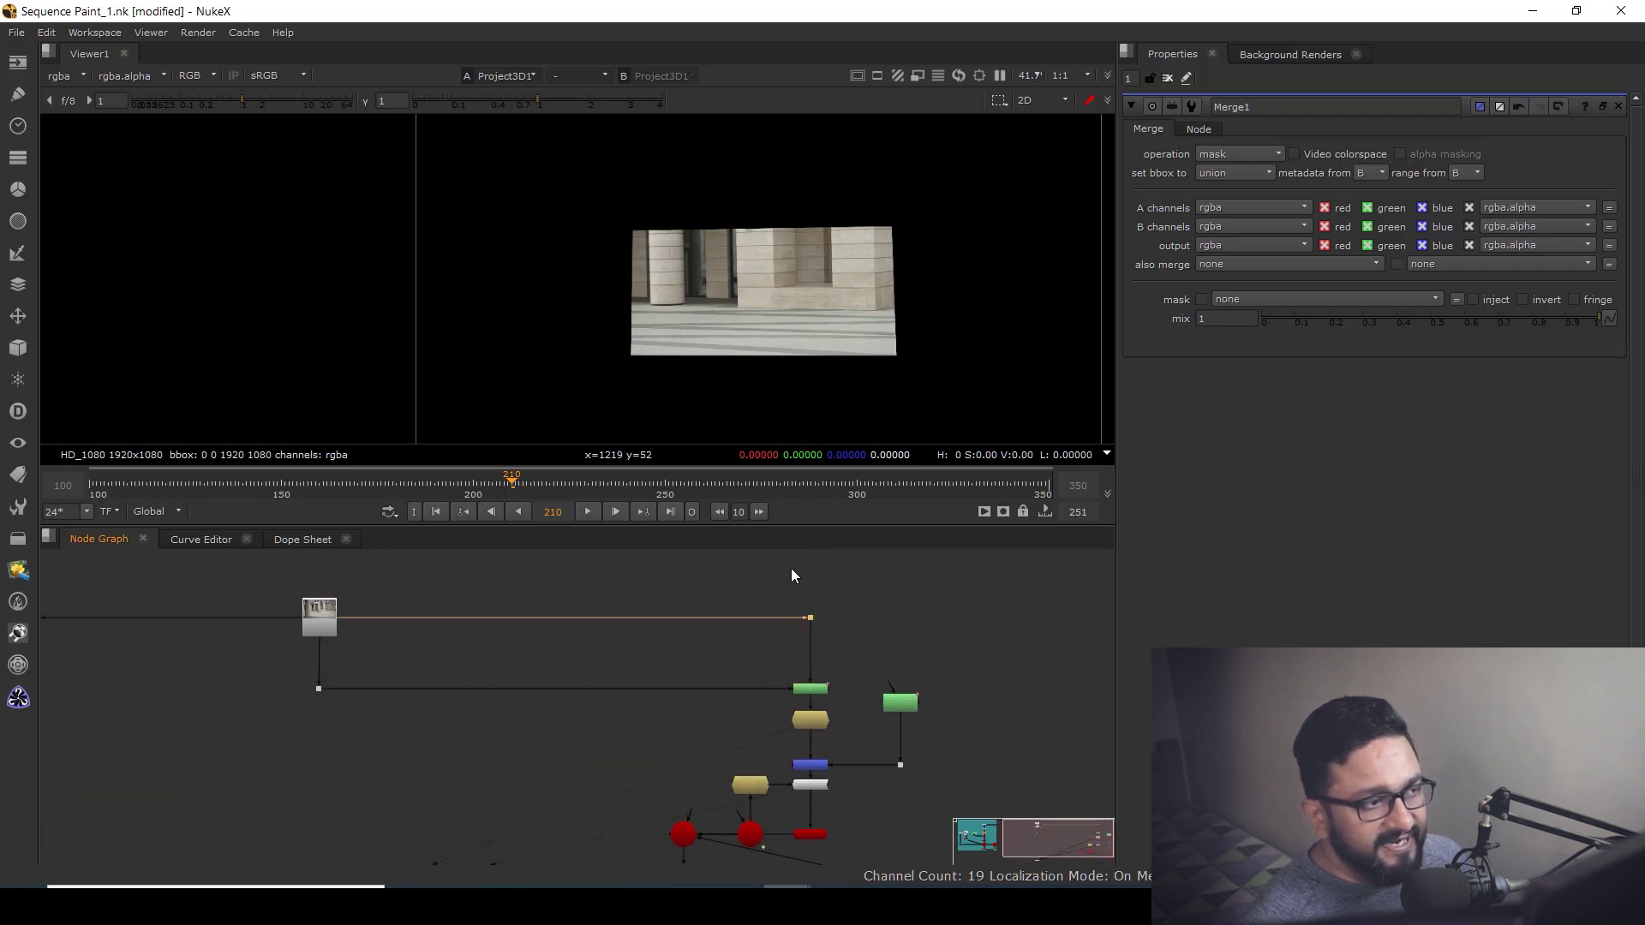
key("1")
scroll(801, 347, "up", 2)
left_click_drag(718, 377, 866, 218)
middle_click_drag(861, 237, 900, 408)
scroll(814, 290, "down", 1)
left_click_drag(673, 177, 987, 370)
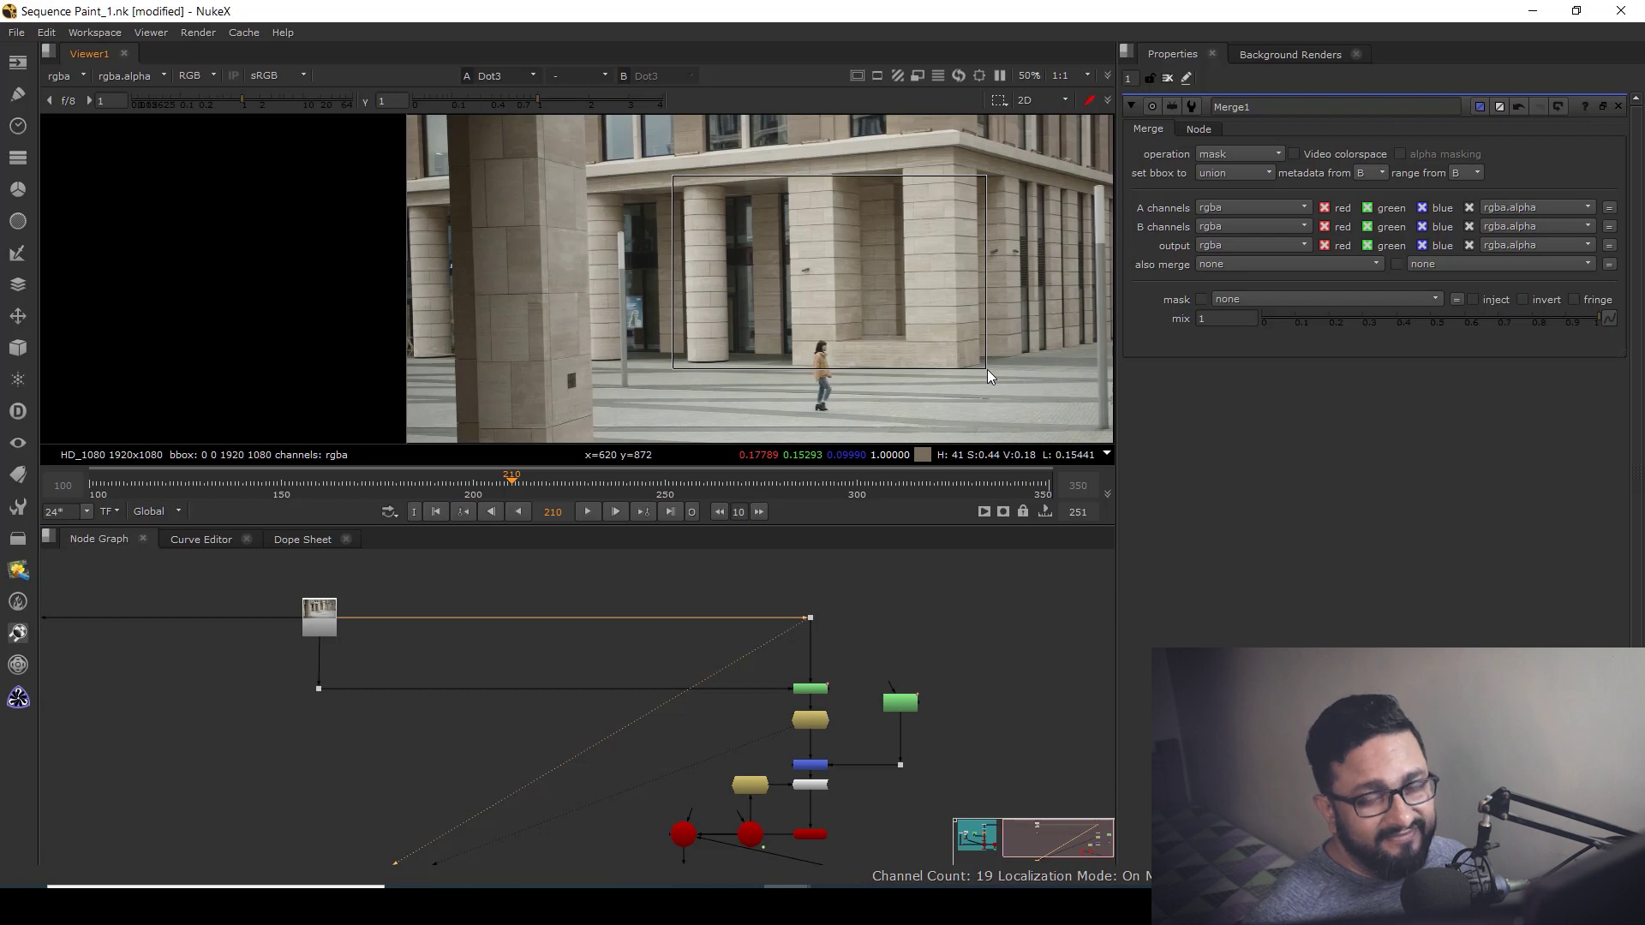
left_click_drag(987, 369, 985, 369)
Step: Connect Card3's image input to Project3D1 and ScanlineRender2's camera input to Camera2 through a corner dot
middle_click_drag(906, 774, 767, 592)
scroll(728, 690, "up", 3)
middle_click_drag(746, 667, 766, 757)
left_click_drag(748, 775, 681, 646)
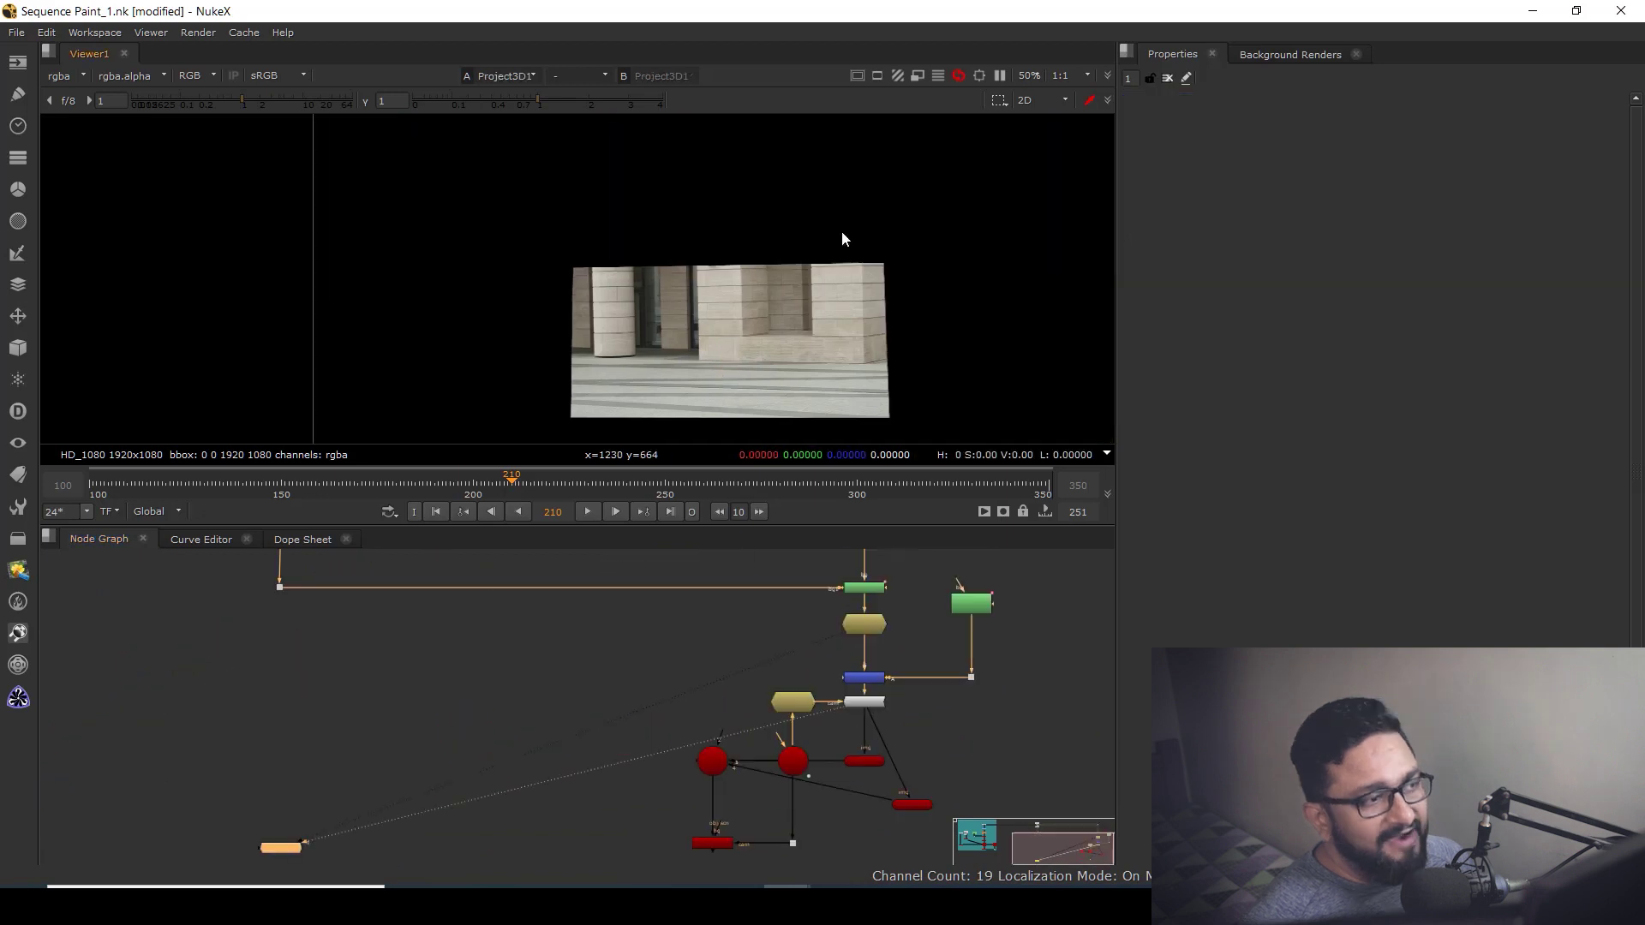
middle_click_drag(841, 266, 838, 212)
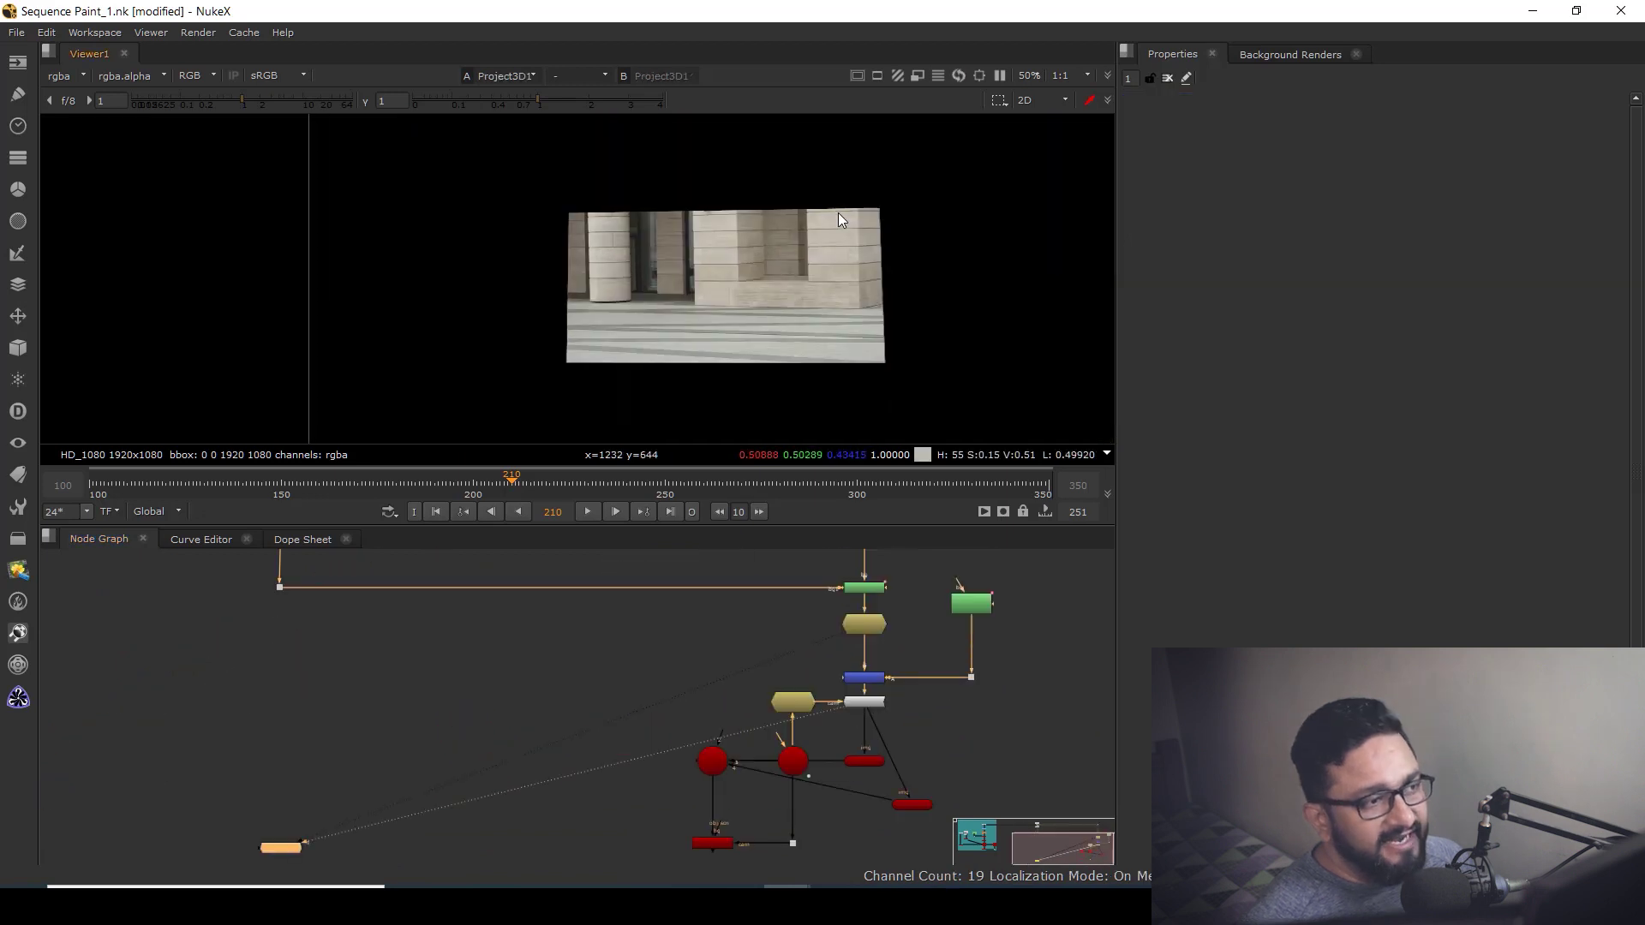
middle_click_drag(947, 750, 967, 699)
scroll(879, 647, "up", 4)
middle_click_drag(868, 782, 879, 691)
scroll(927, 712, "down", 2)
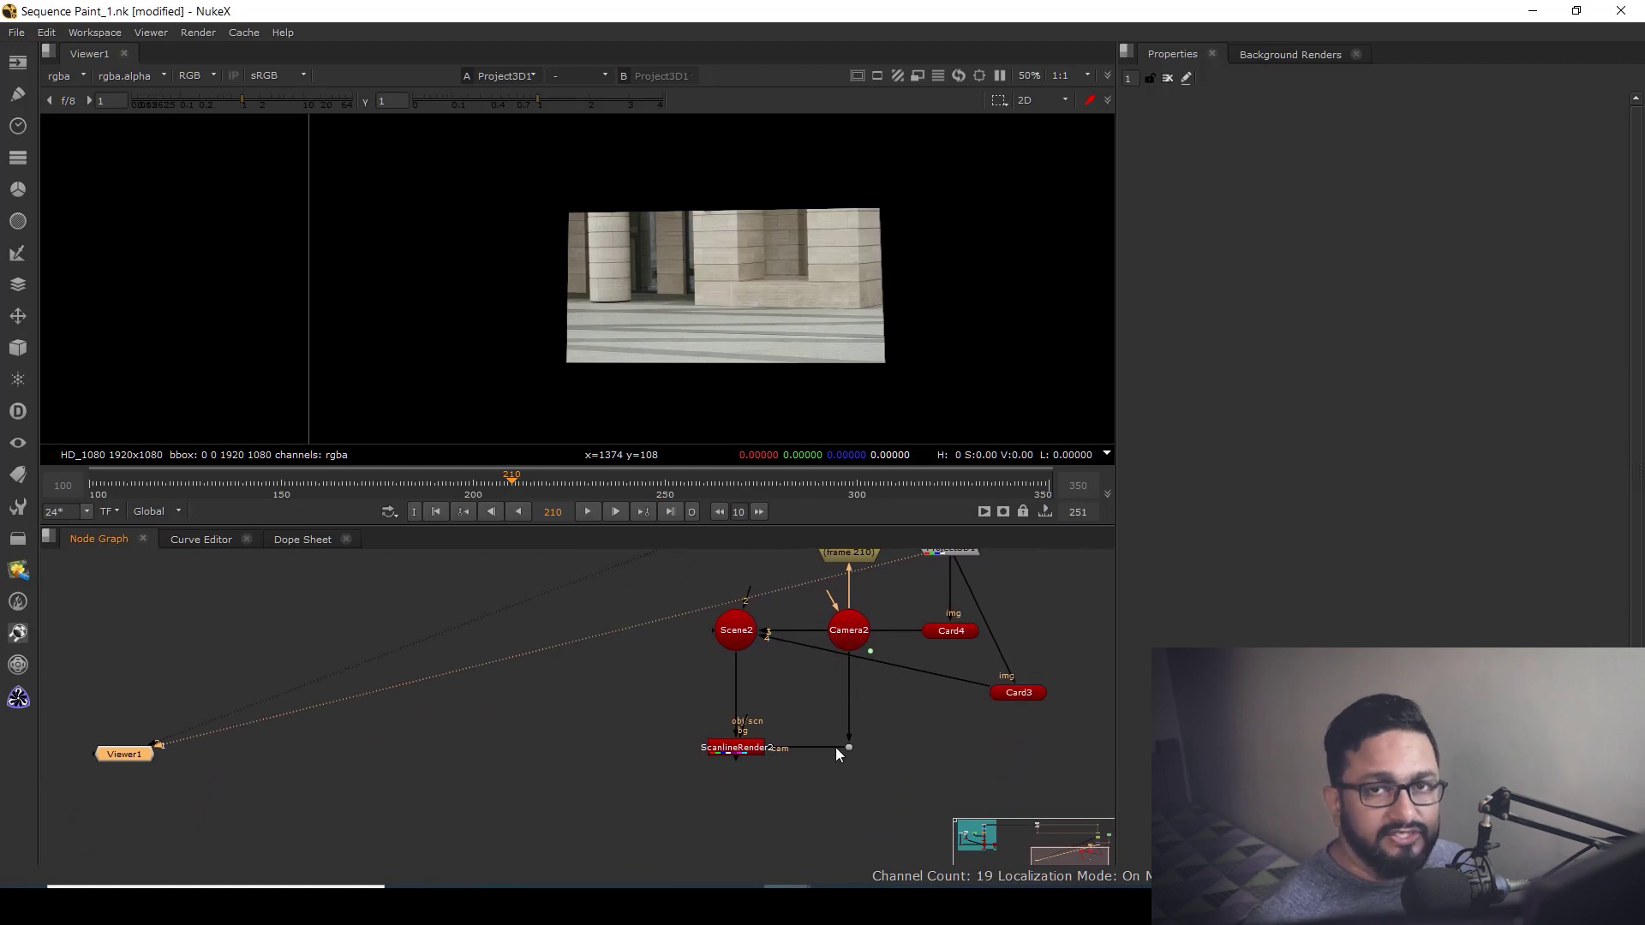
Step: View ScanlineRender2's output and open its properties
left_click(659, 781)
left_click_drag(660, 780, 579, 804)
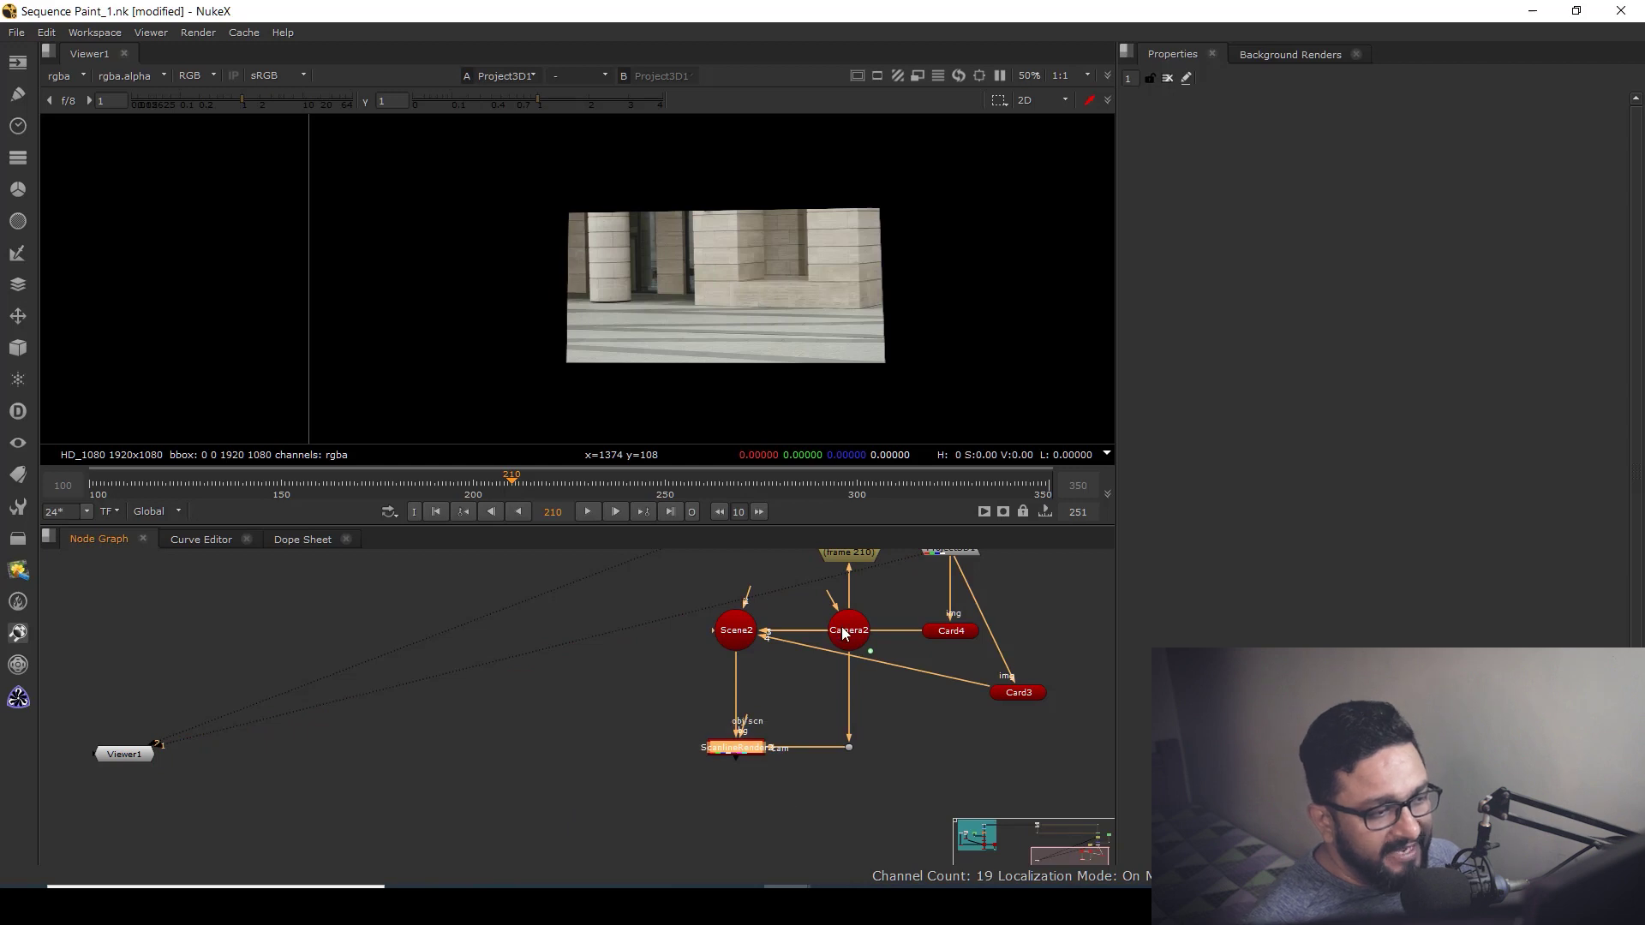
key("1")
double_click(735, 749)
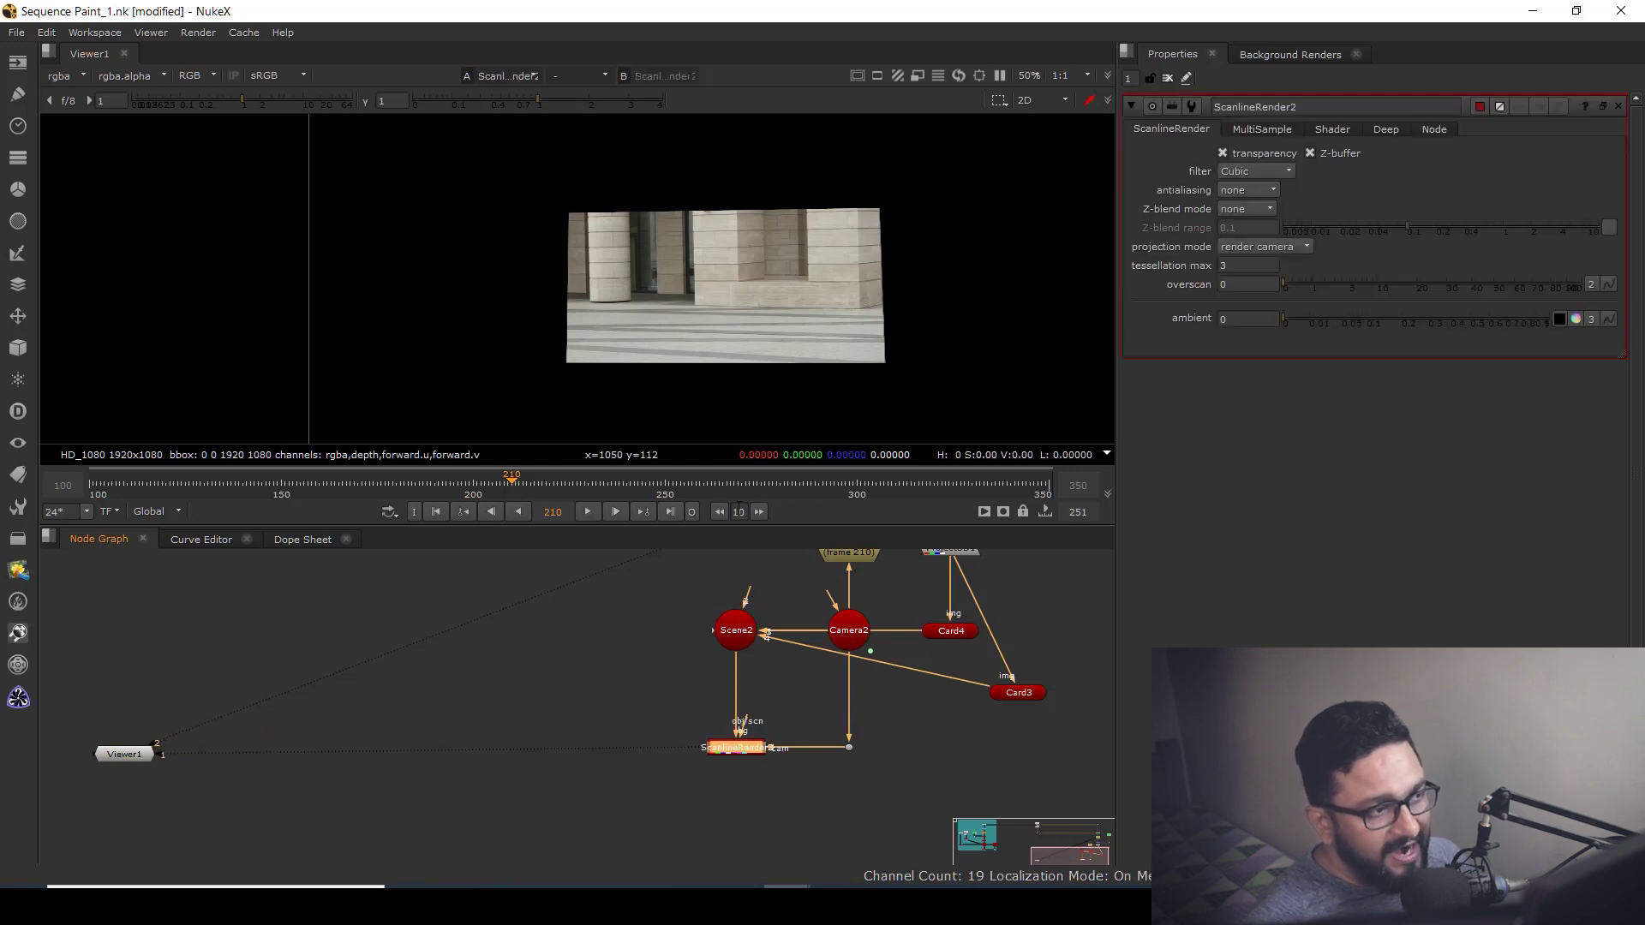
Step: Play back the rendered patch in the enlarged viewer, stop it and return to frame 100
key("space")
left_click(682, 851)
mouse_move(758, 821)
left_mouse_down()
mouse_move(614, 820)
mouse_move(999, 830)
left_mouse_up()
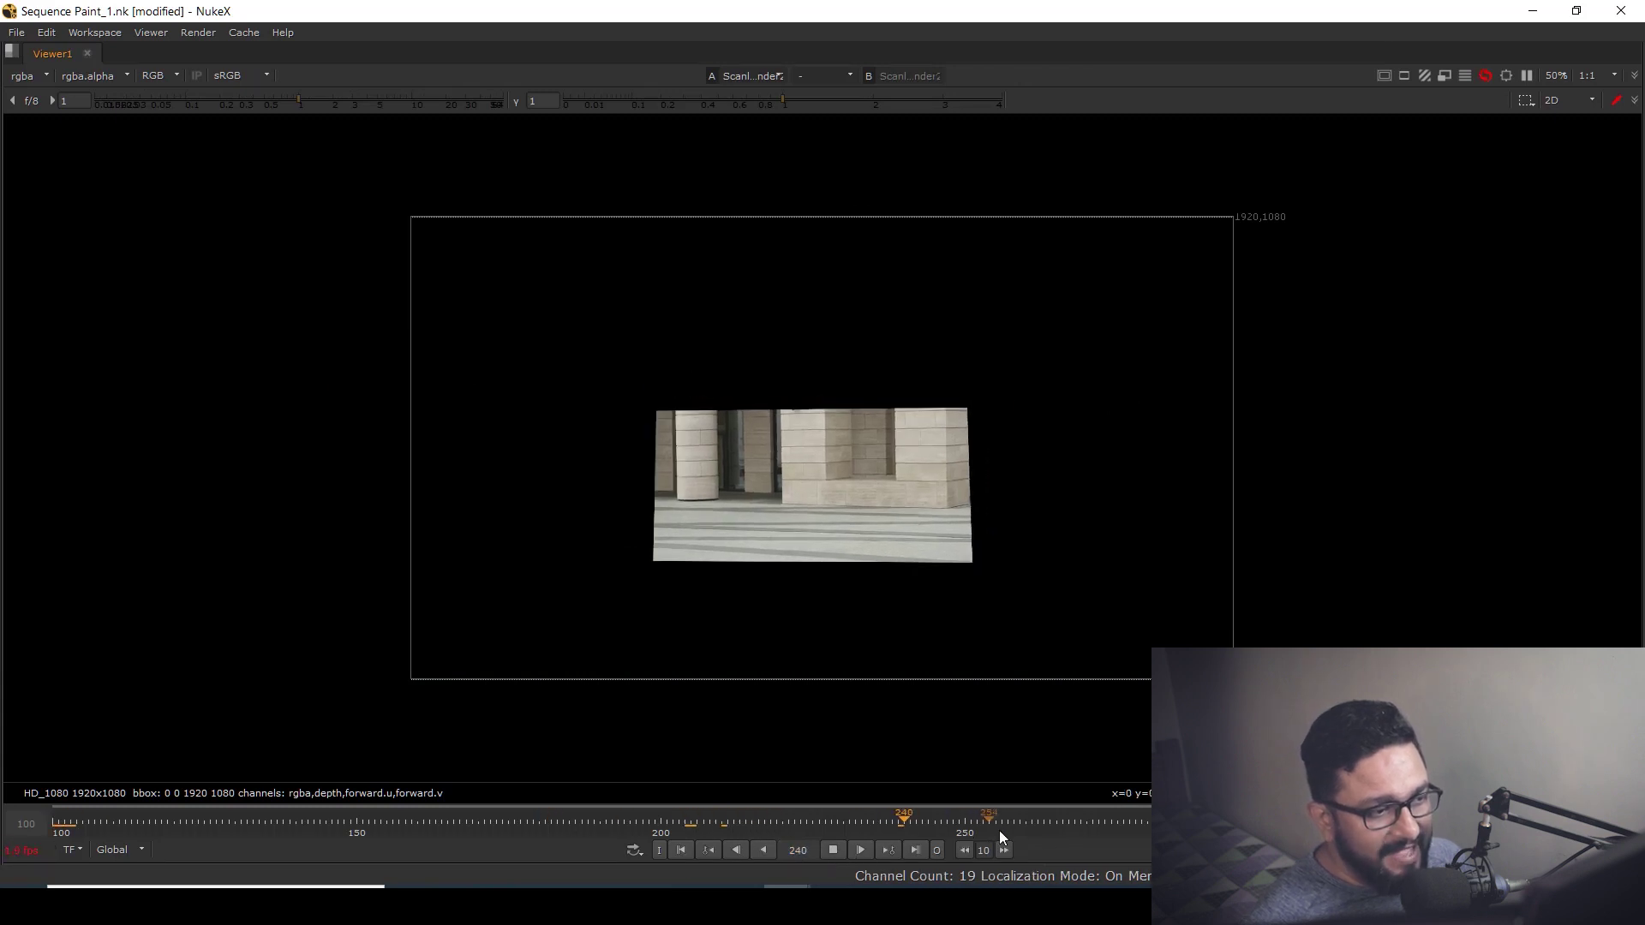
left_click(832, 850)
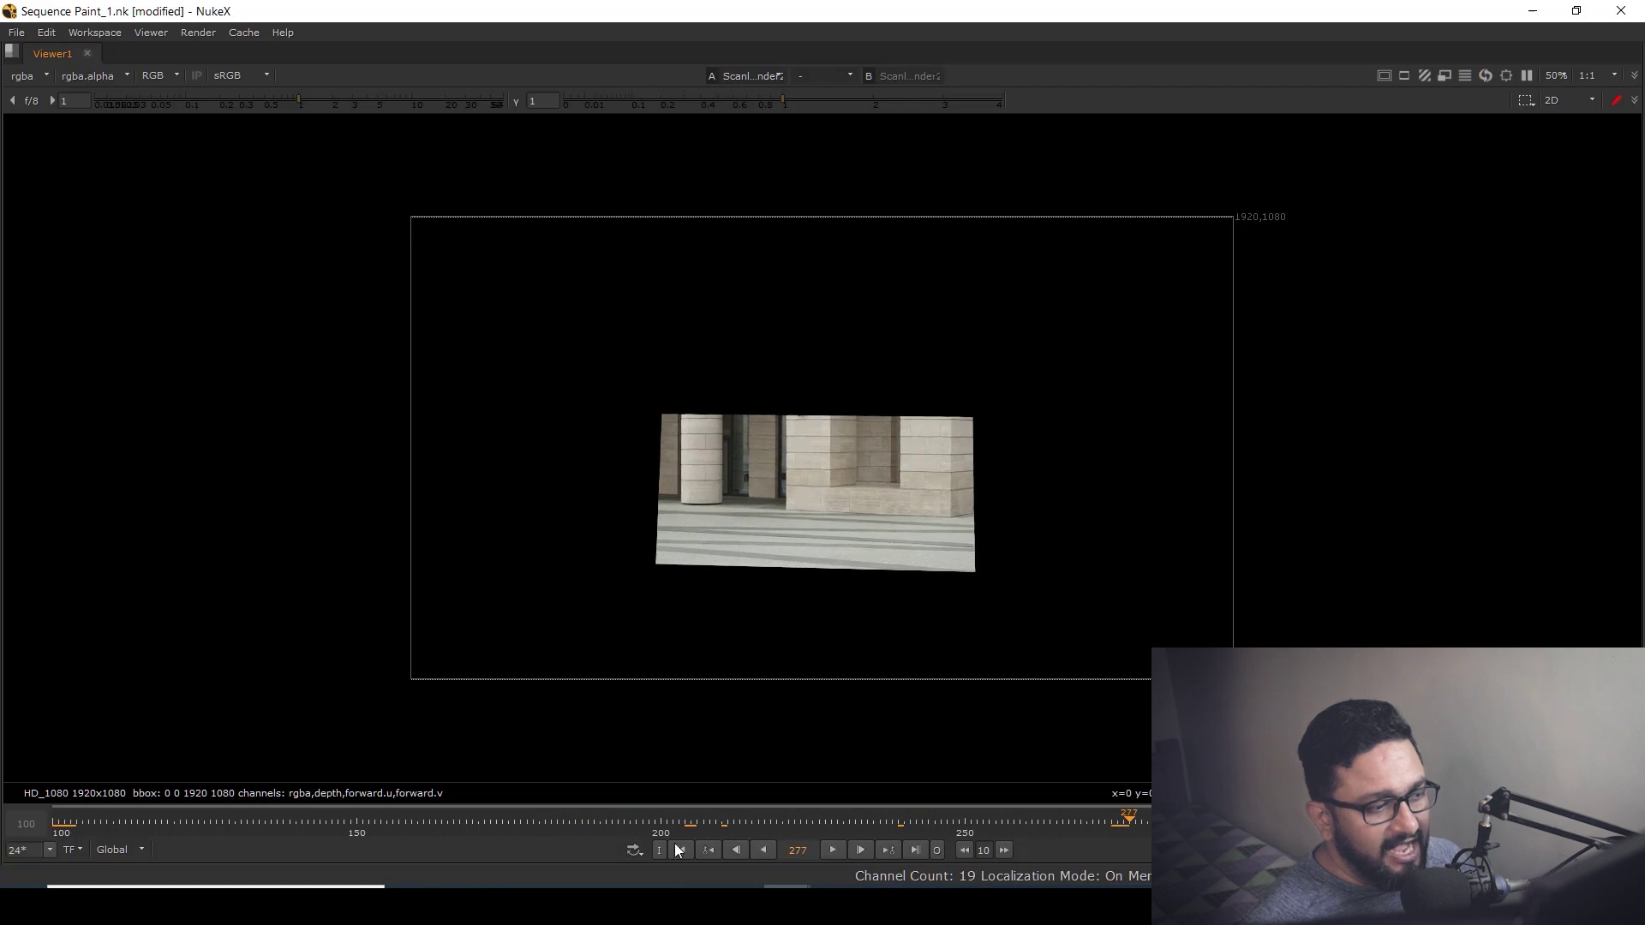
left_click(682, 850)
key("space")
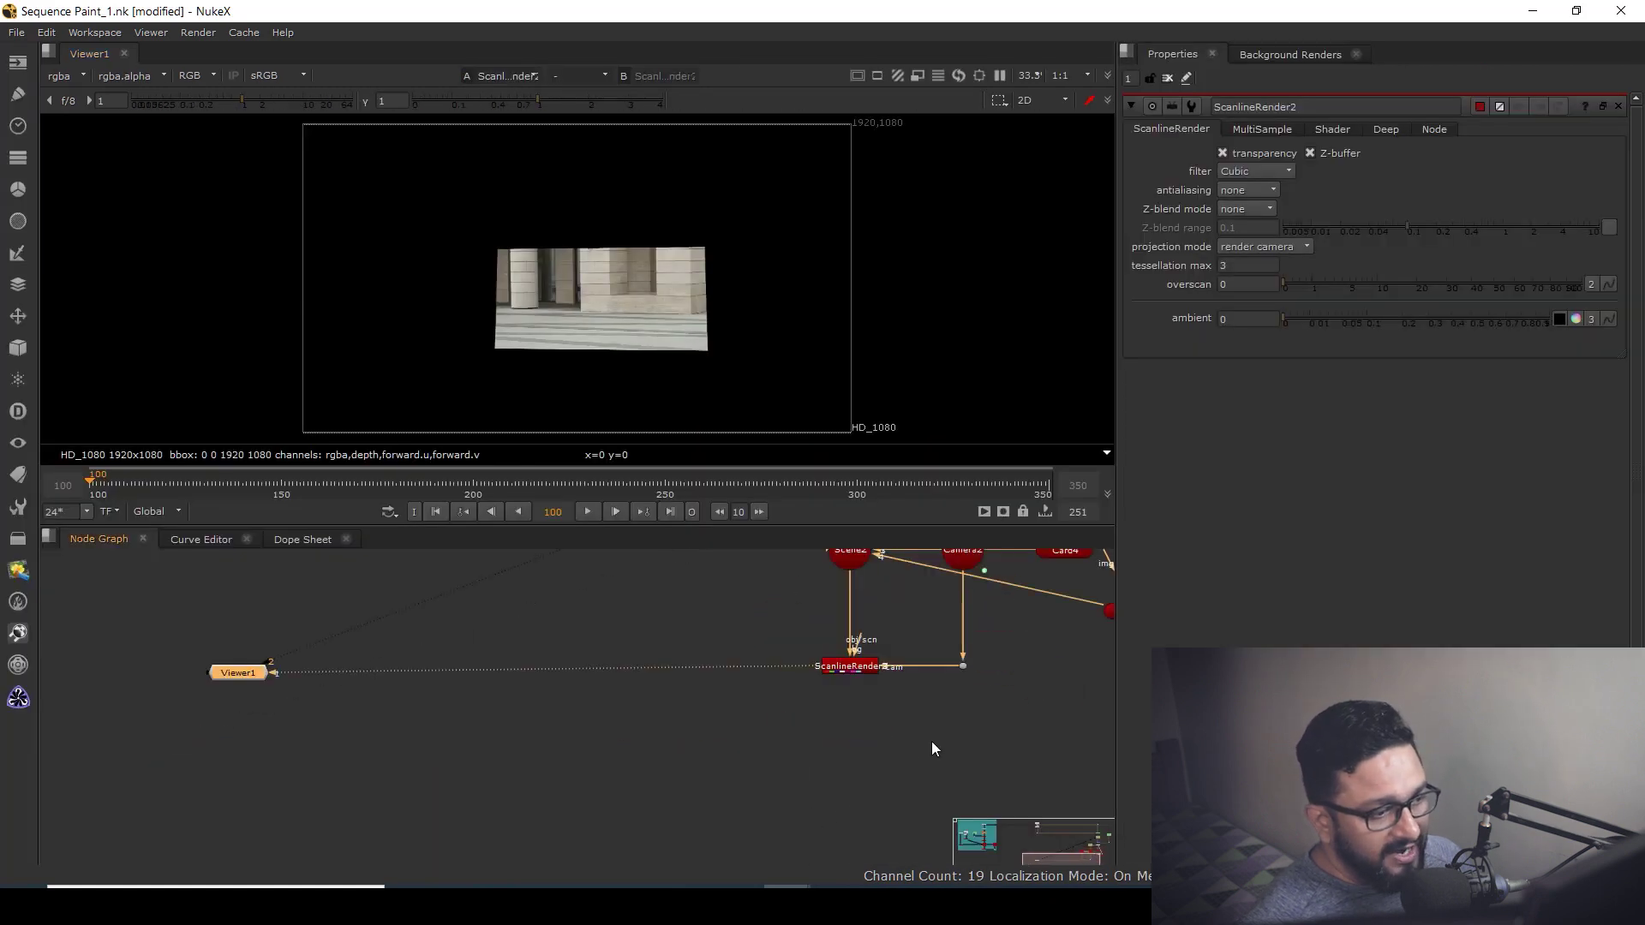
Step: Add a second Merge node below ScanlineRender2 and connect its A input to the render
left_click(775, 768)
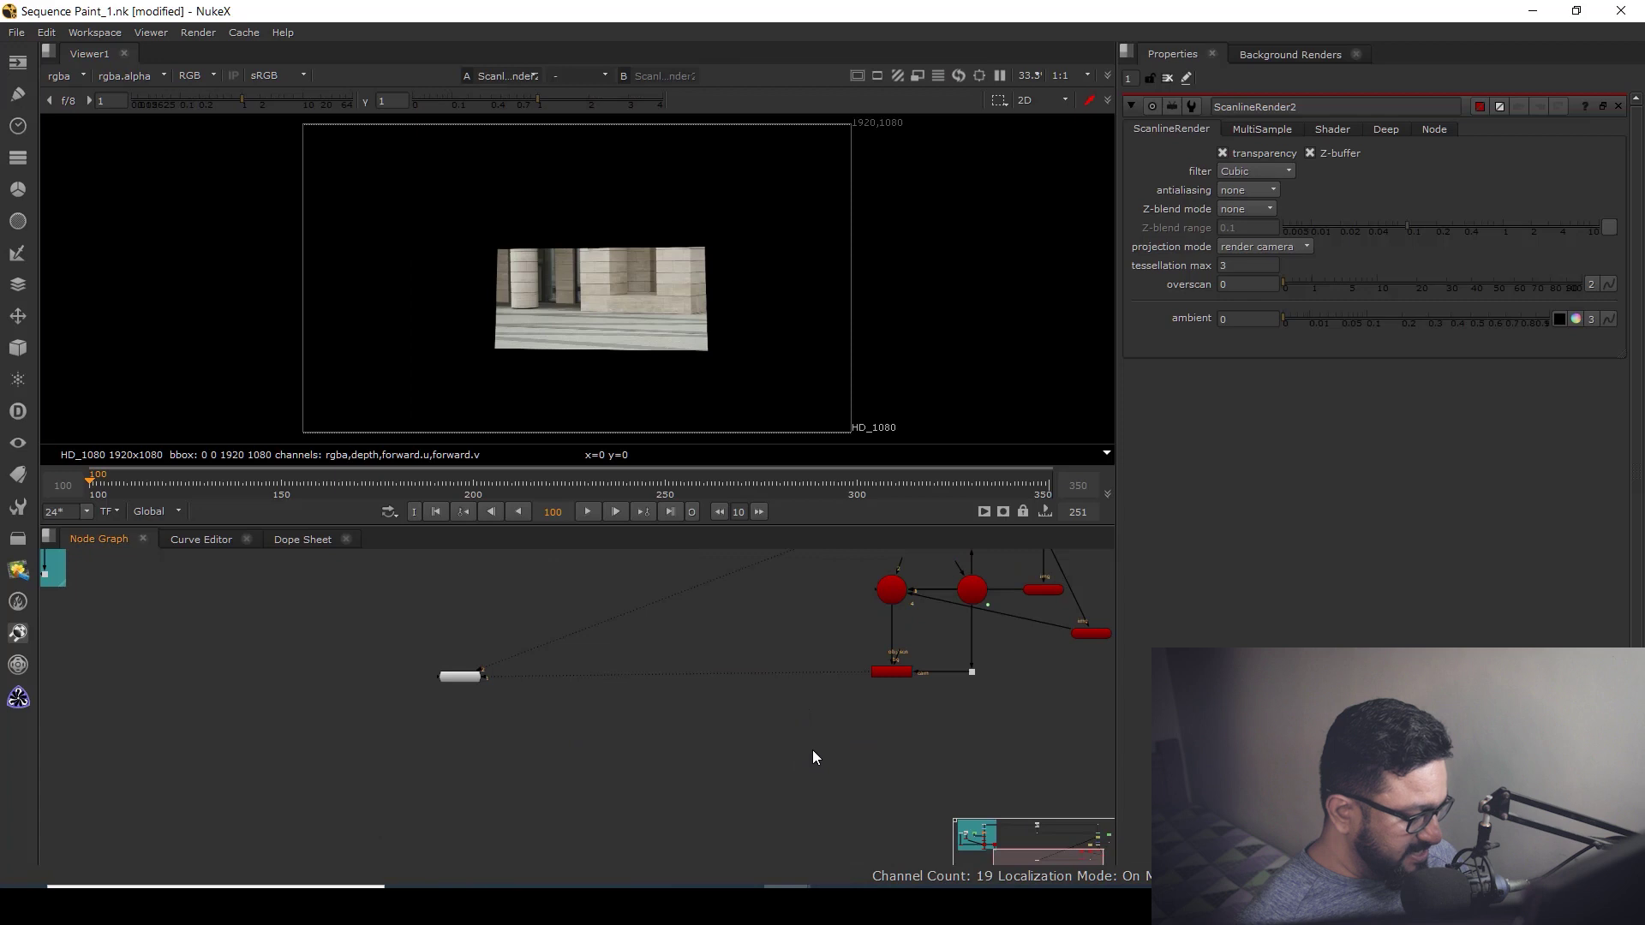
key("m")
scroll(848, 739, "up", 1)
scroll(816, 744, "down", 2)
left_click_drag(815, 743, 881, 690)
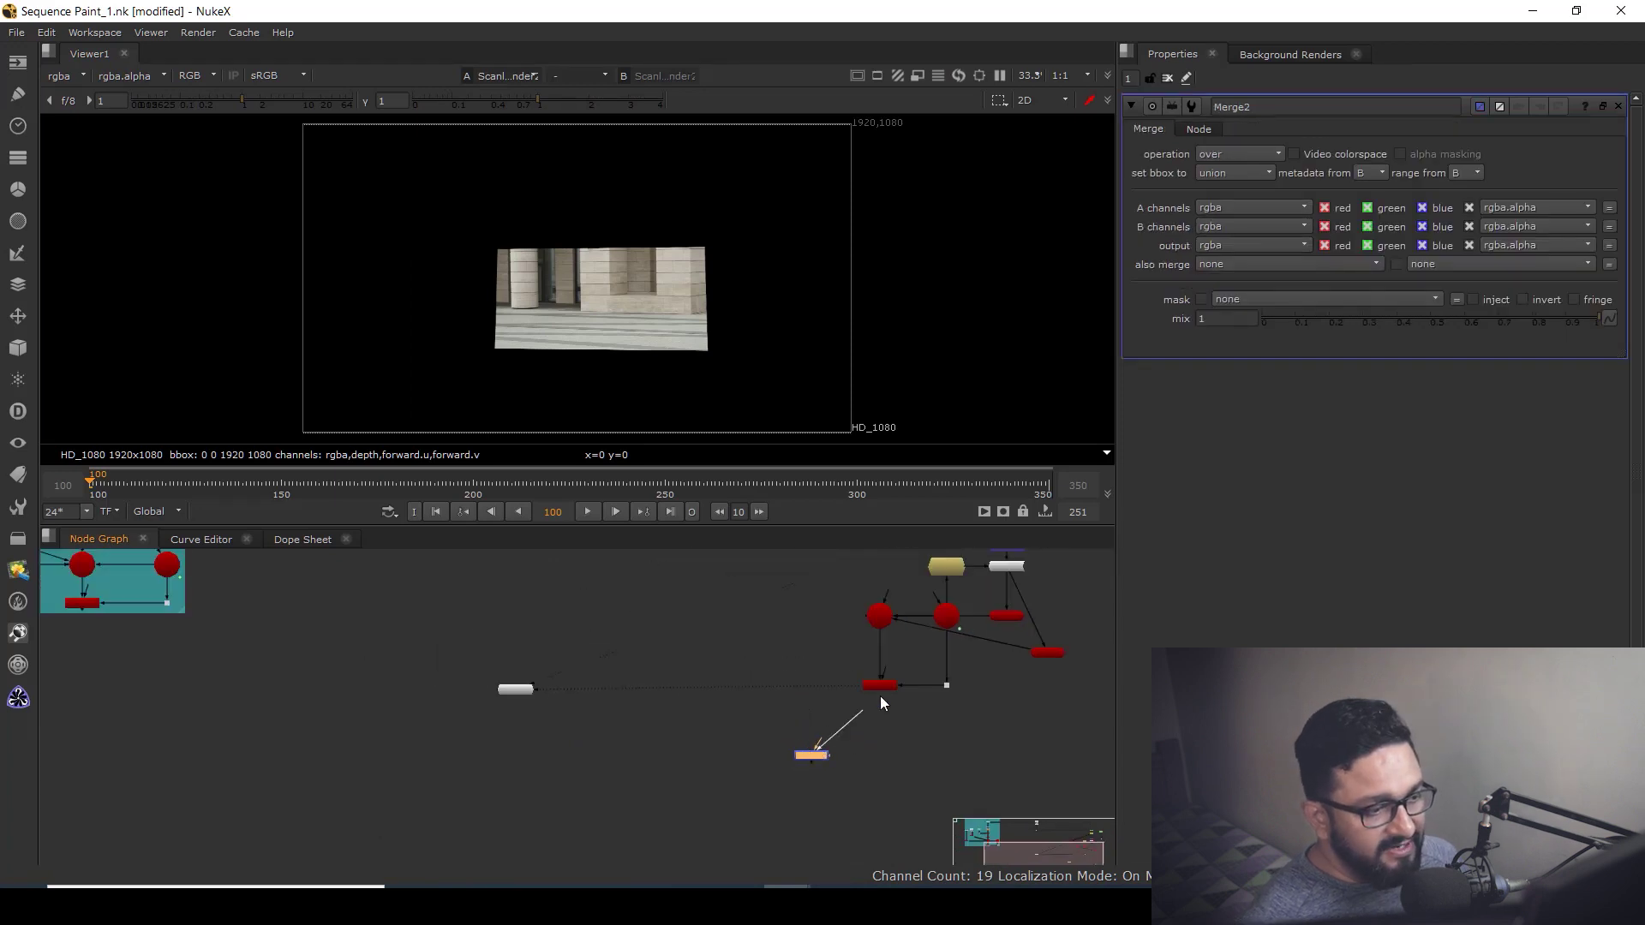
Step: Connect Merge2's B input to the original footage through a corner dot and view the composite
left_click_drag(819, 757, 524, 625)
scroll(885, 770, "down", 3)
scroll(903, 786, "up", 3)
middle_click_drag(719, 681, 784, 536)
left_click_drag(811, 663, 579, 779, "ctrl")
left_click_drag(901, 760, 1011, 804)
key("1")
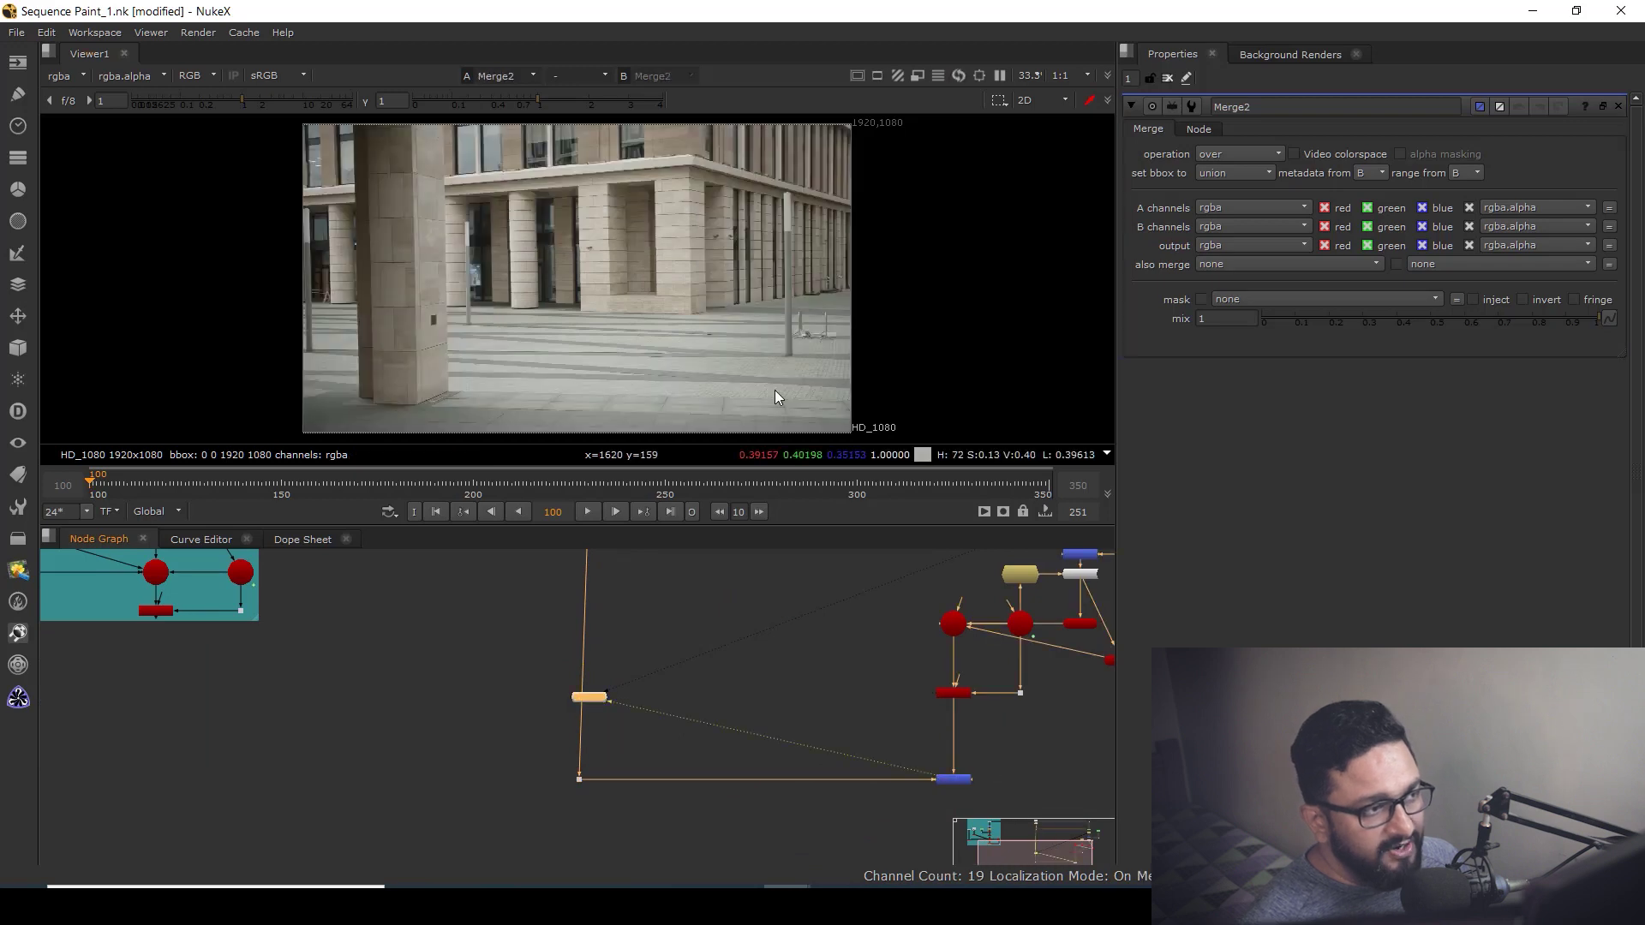
Step: Play back the Merge2 composite in the enlarged viewer to check the girl's removal, and stop it
scroll(832, 367, "up", 4)
middle_click_drag(819, 358, 899, 327)
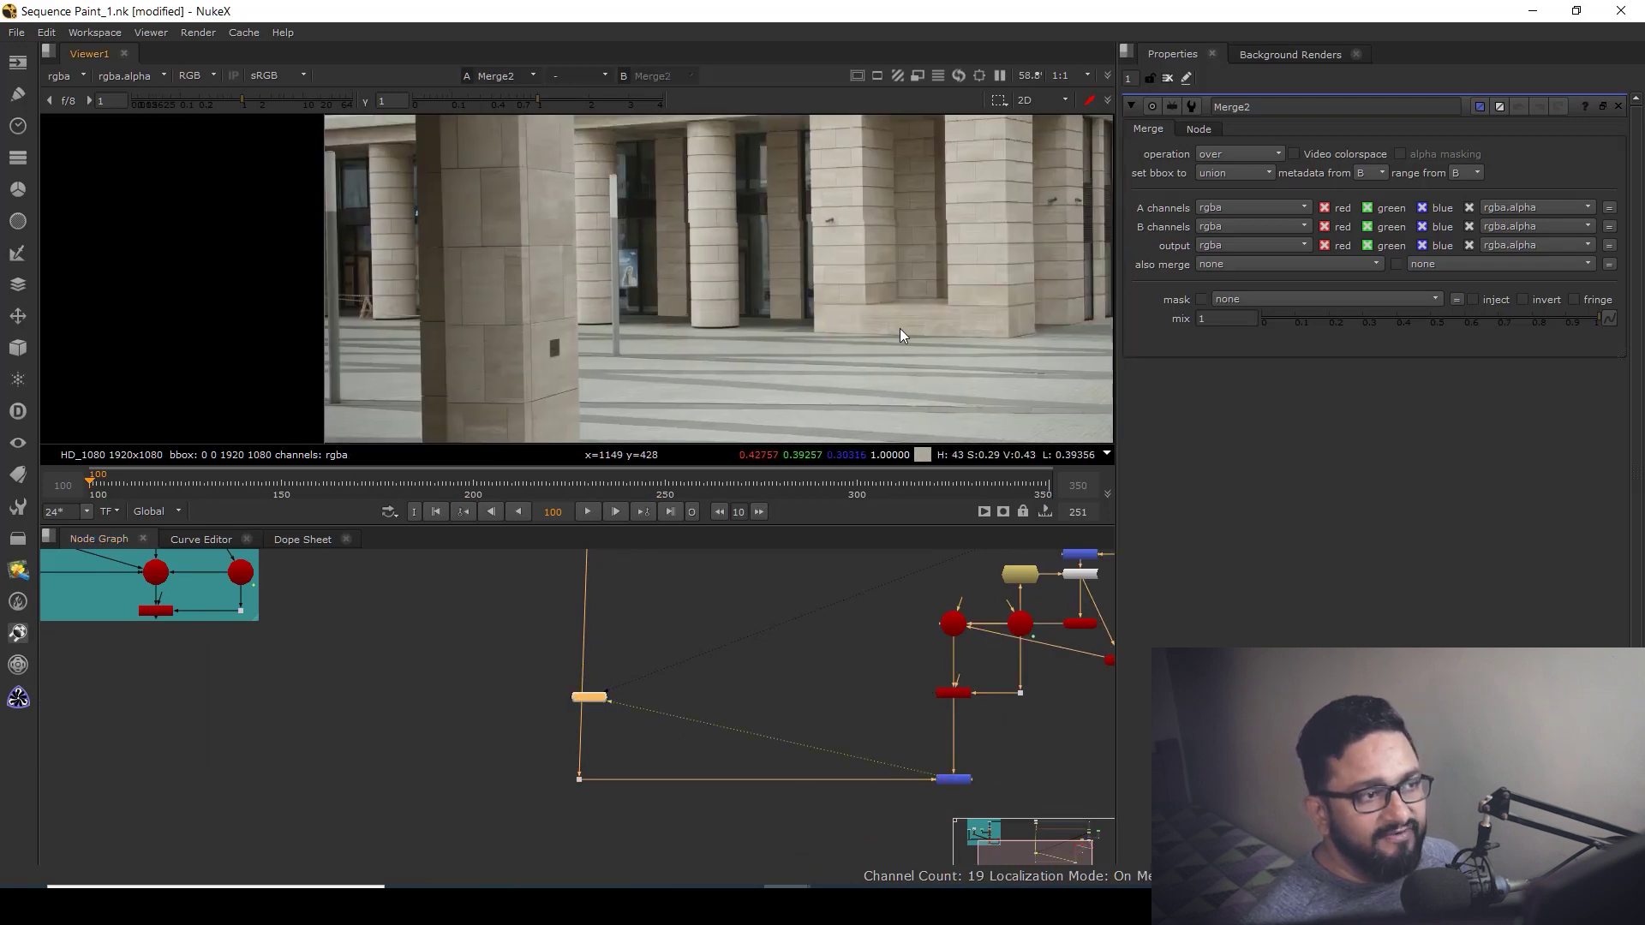
left_click(619, 509)
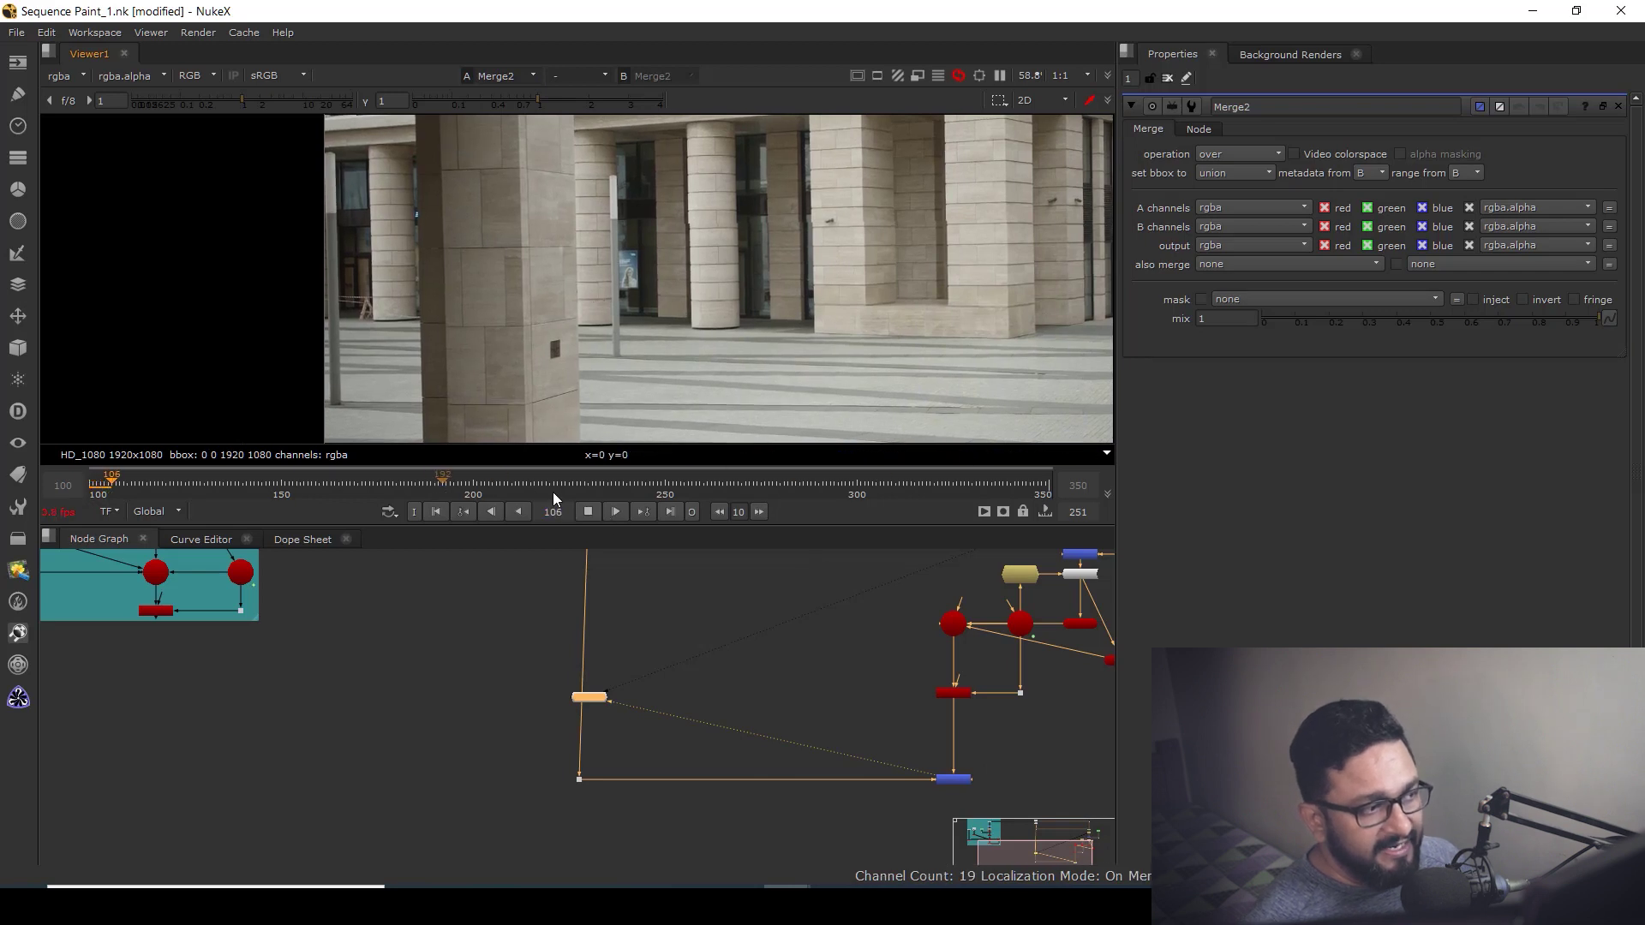
key("space")
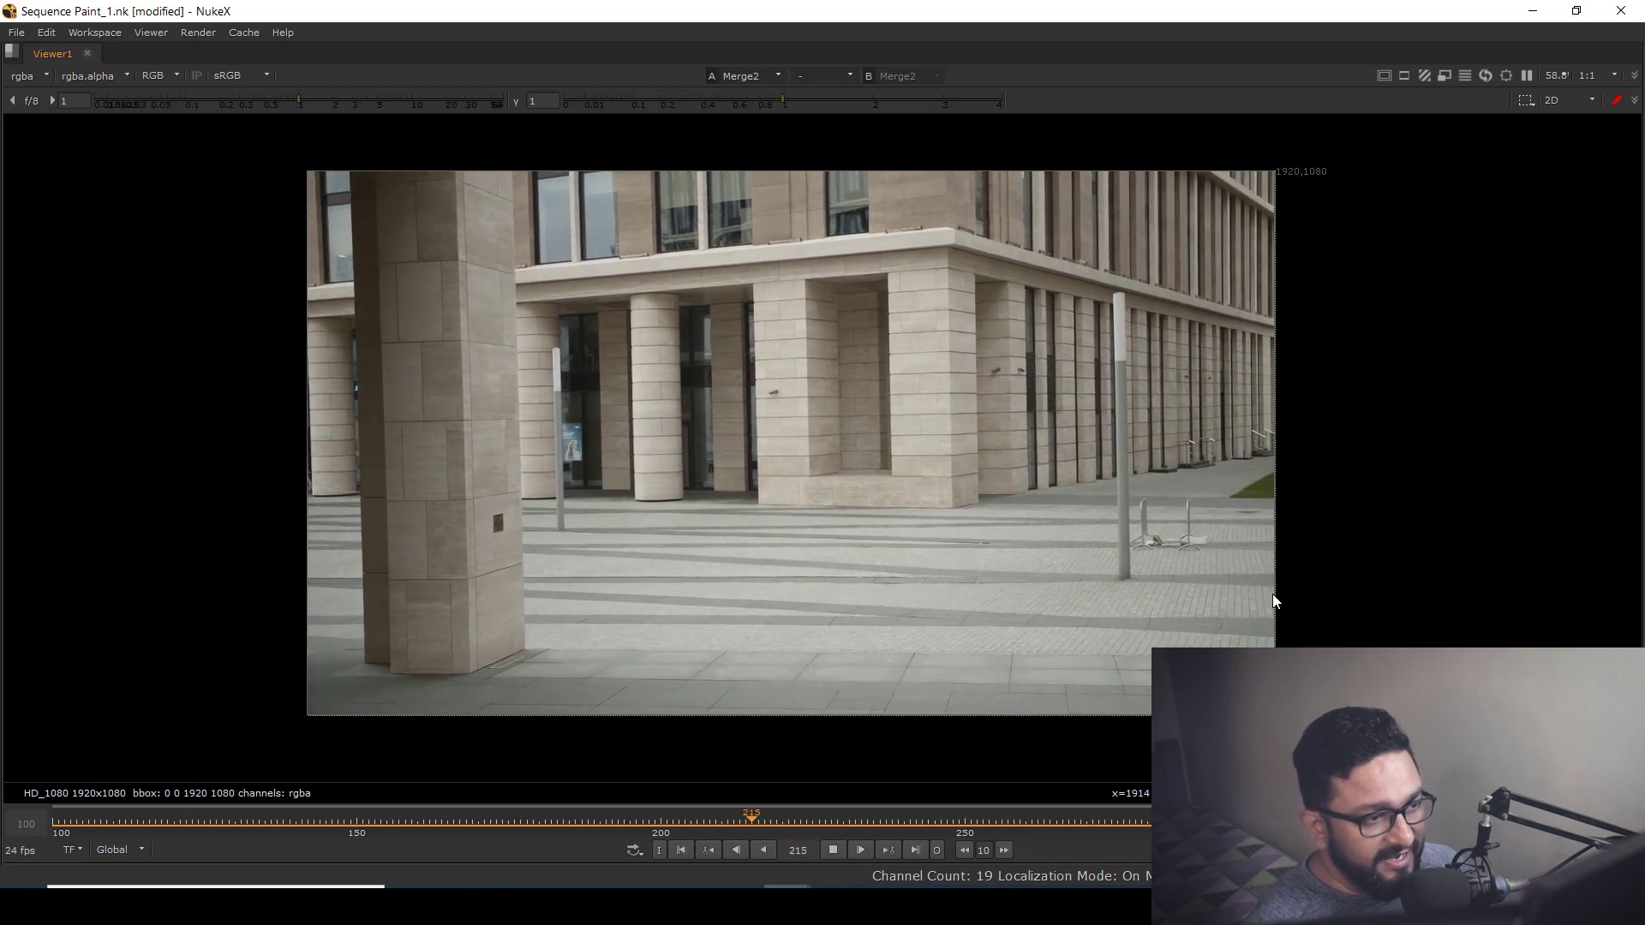
left_click(832, 850)
Step: Examine the patch's edges across the pillars at frame 150 for misalignment with the footage
scroll(749, 413, "up", 6)
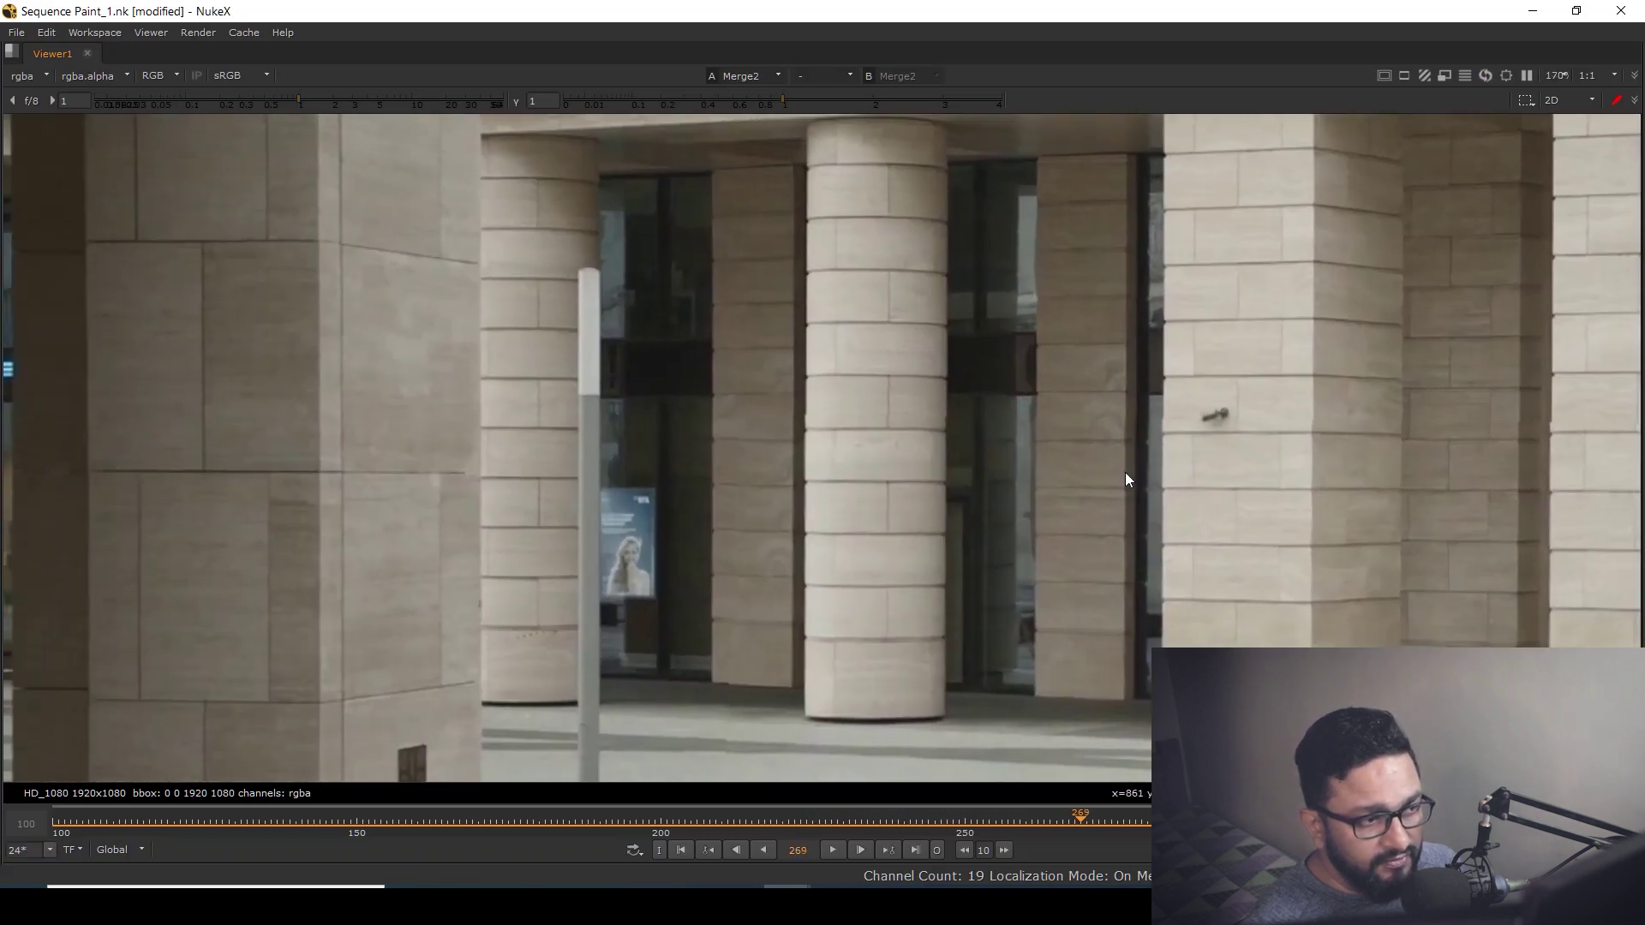
left_click(358, 824)
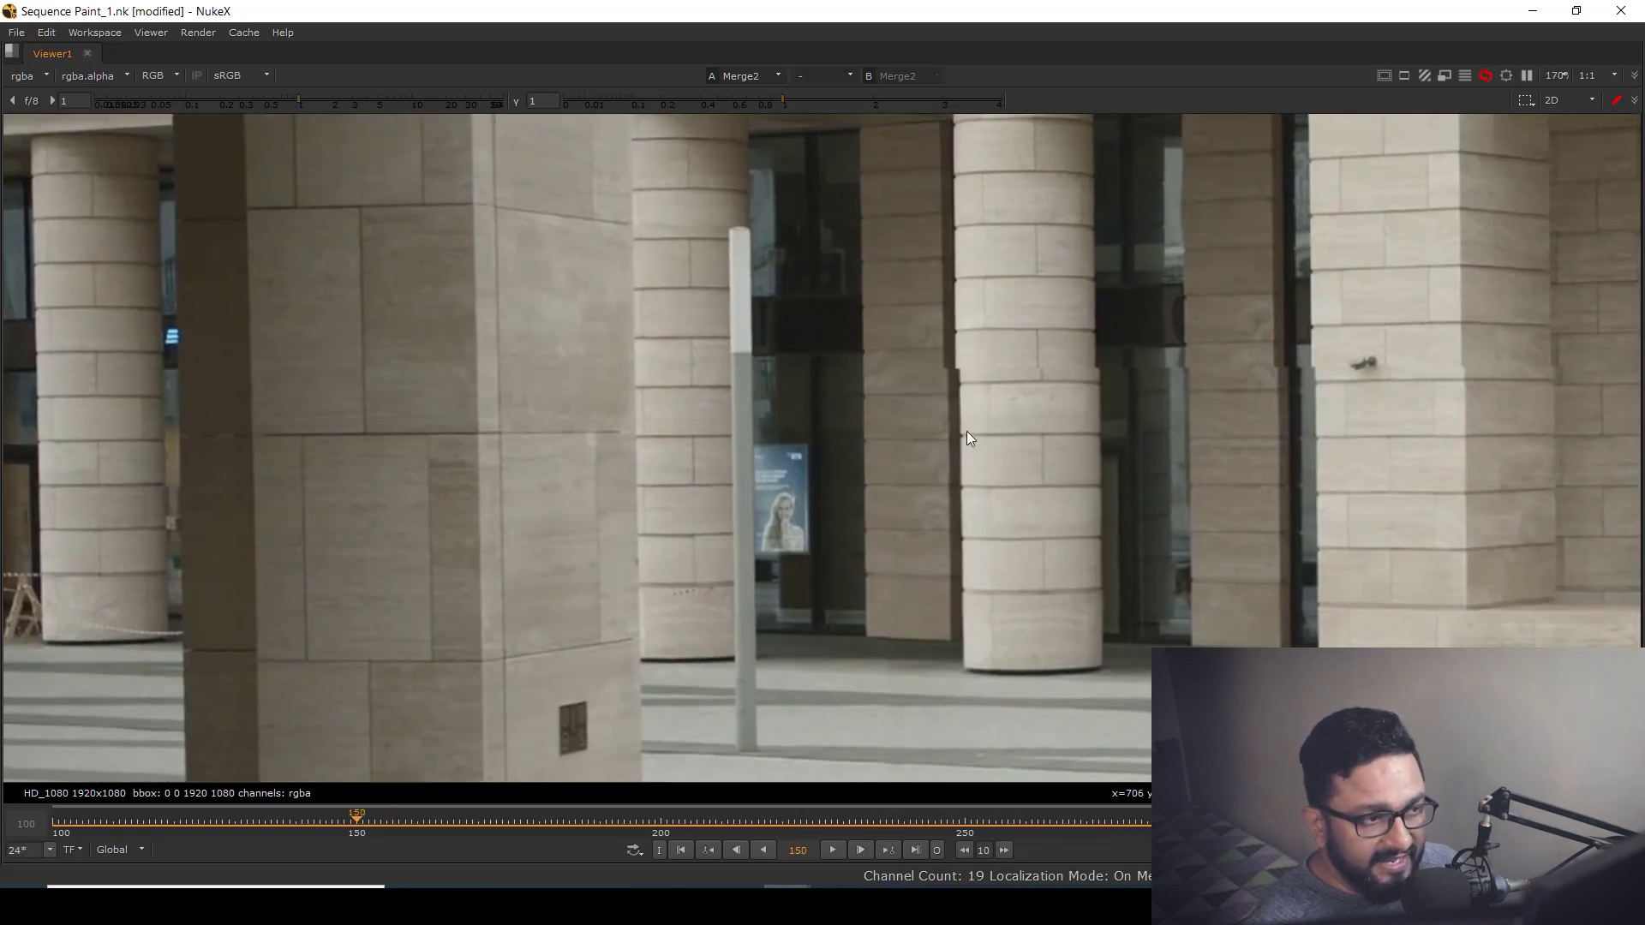
scroll(967, 432, "up", 5)
scroll(1202, 369, "down", 4)
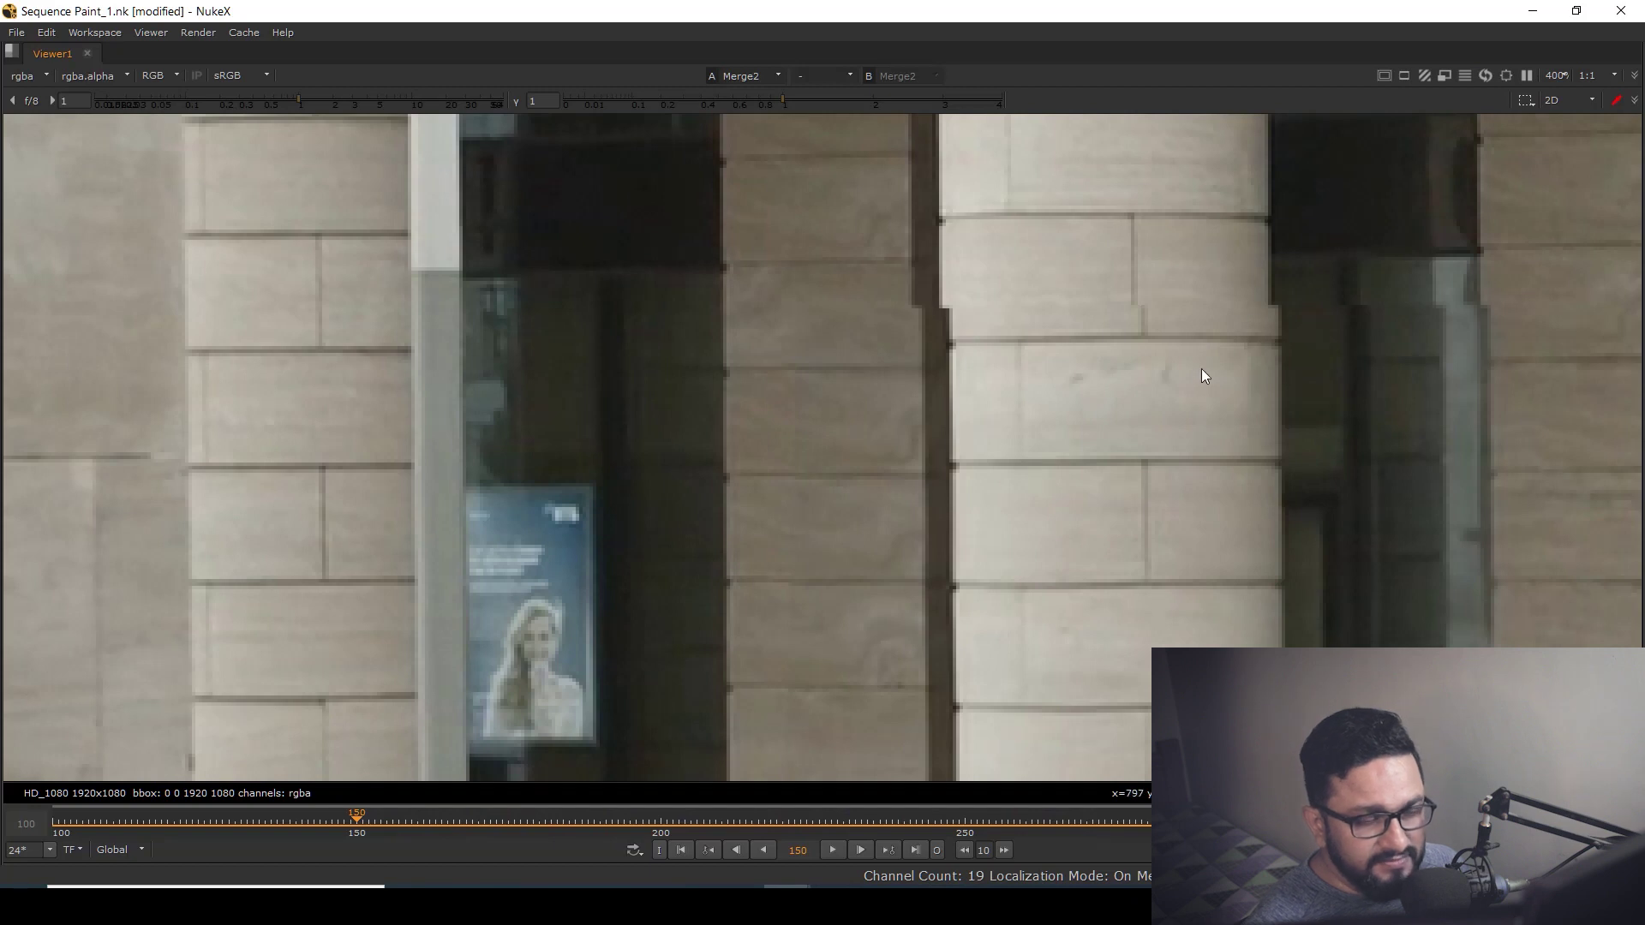
key("space")
scroll(857, 313, "down", 4)
scroll(816, 320, "down", 3)
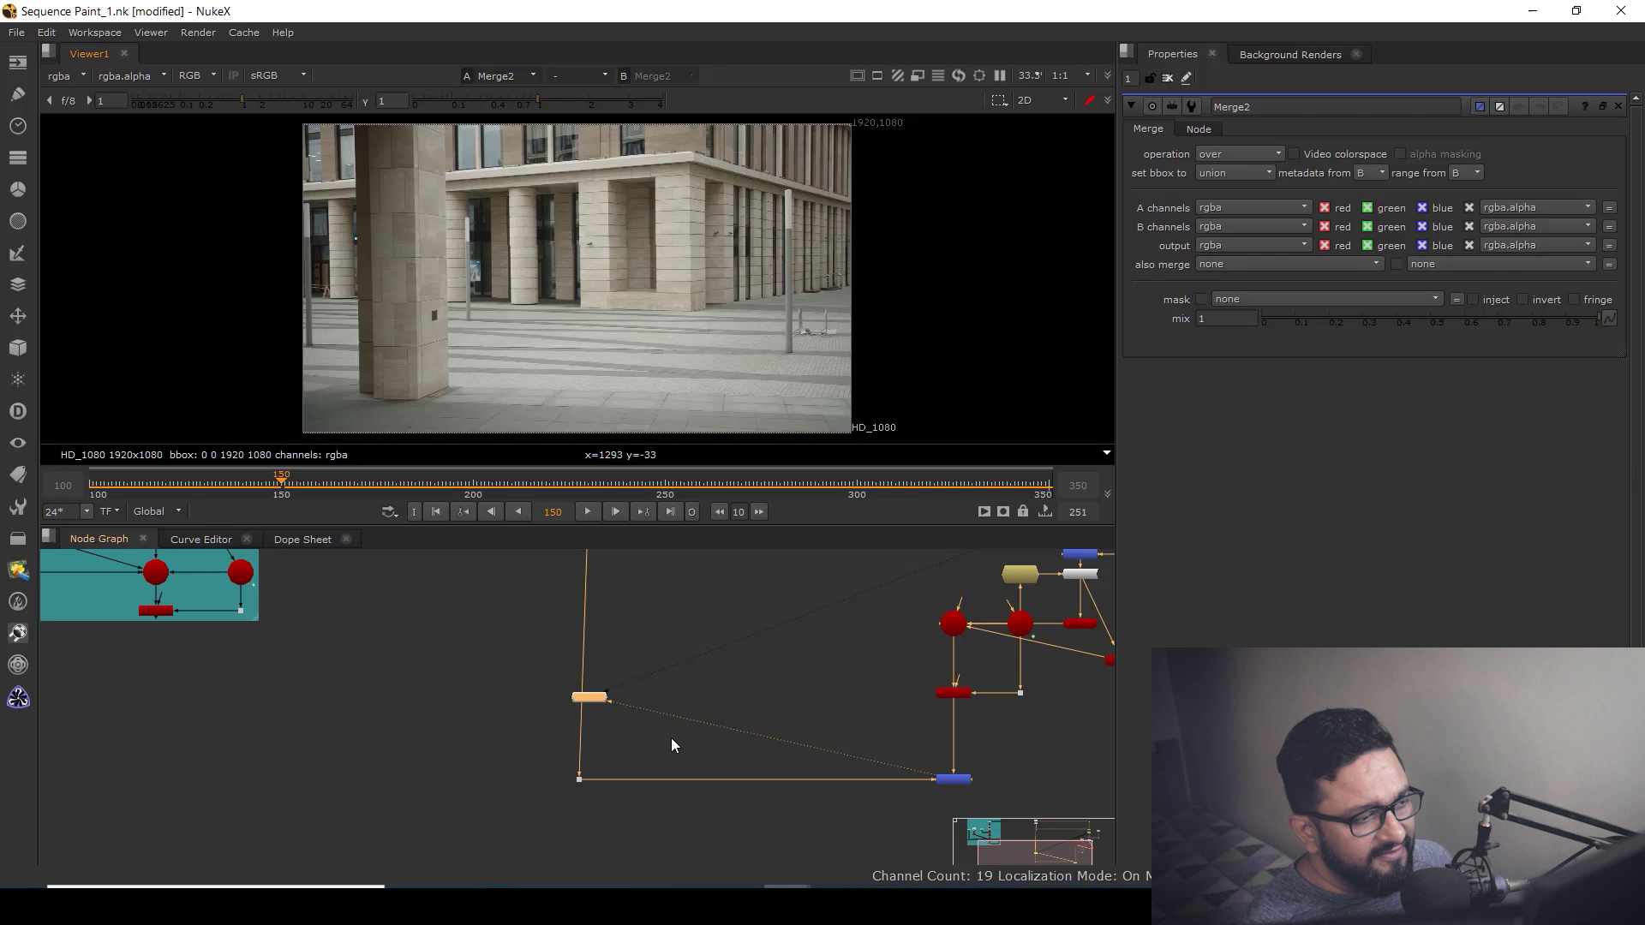
Step: Open Roto2 at frame 150, select all points of its Bezier1 shape and feather the edges slightly outward
middle_click_drag(850, 627, 612, 780)
scroll(974, 650, "up", 4)
double_click(929, 641)
scroll(641, 289, "up", 3)
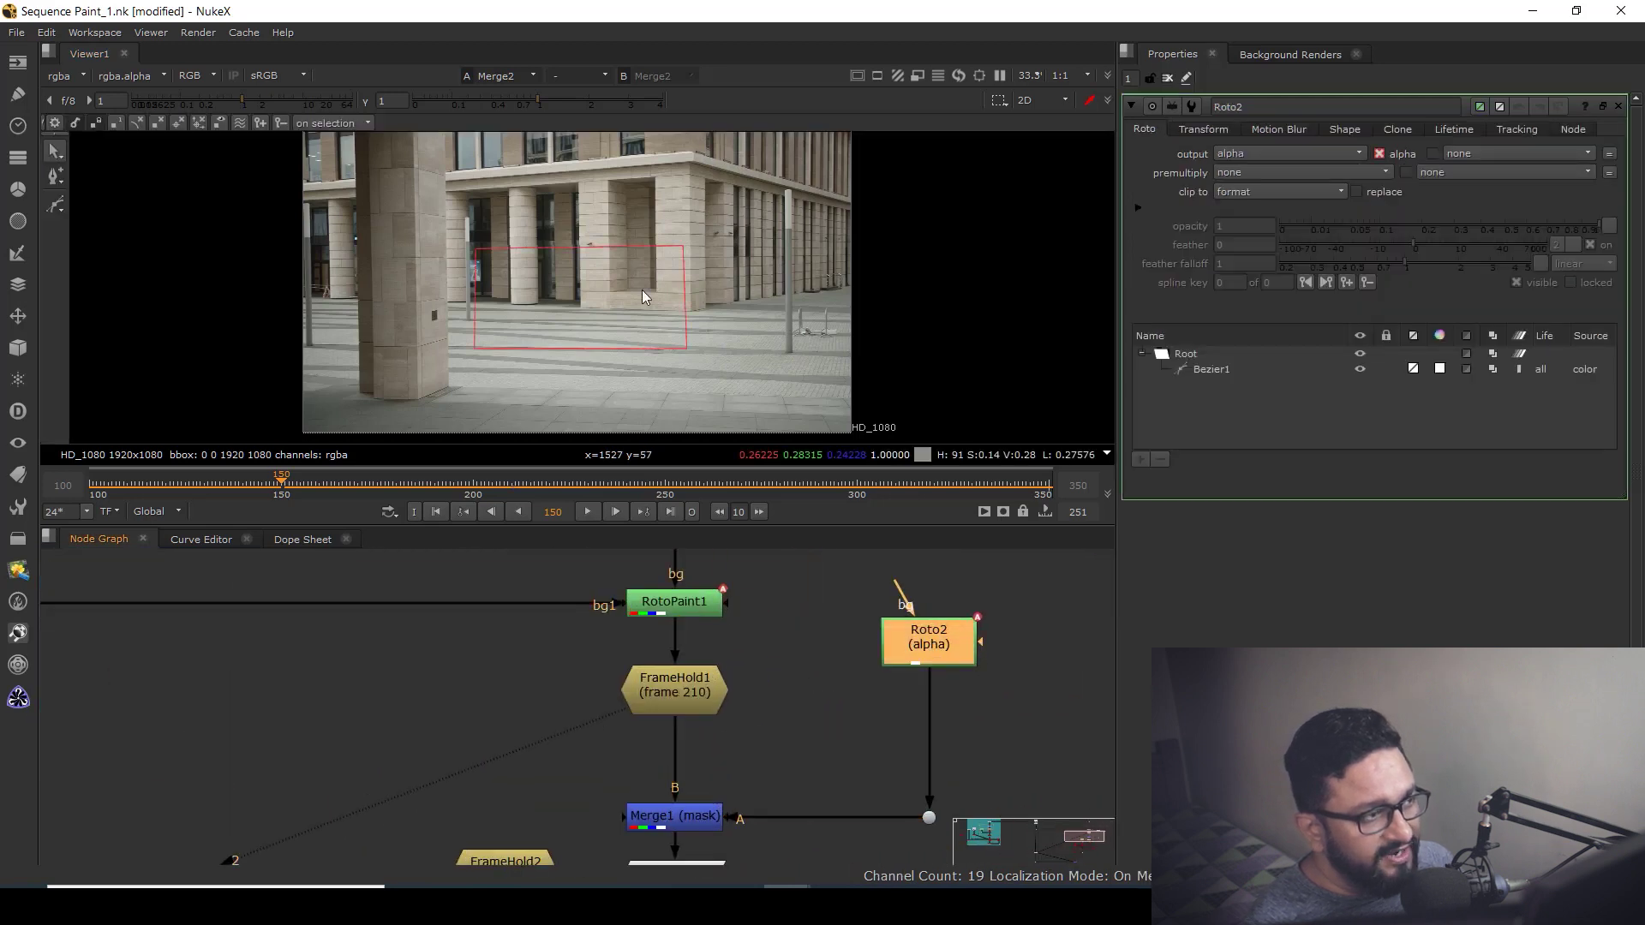
scroll(768, 290, "up", 6)
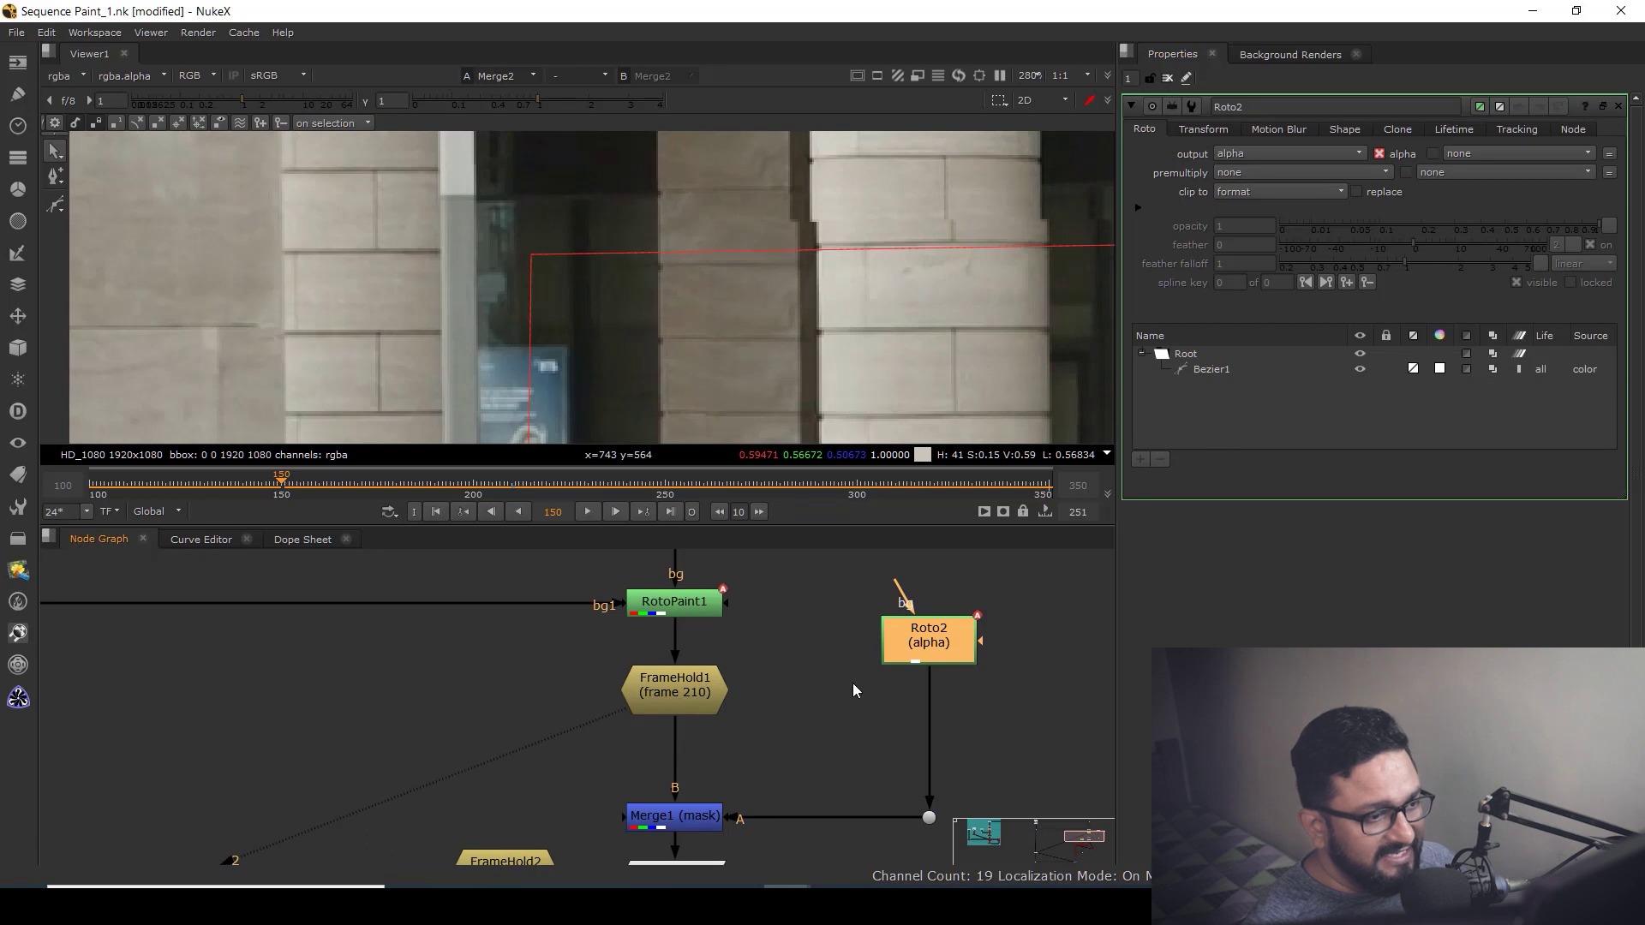
scroll(756, 257, "down", 6)
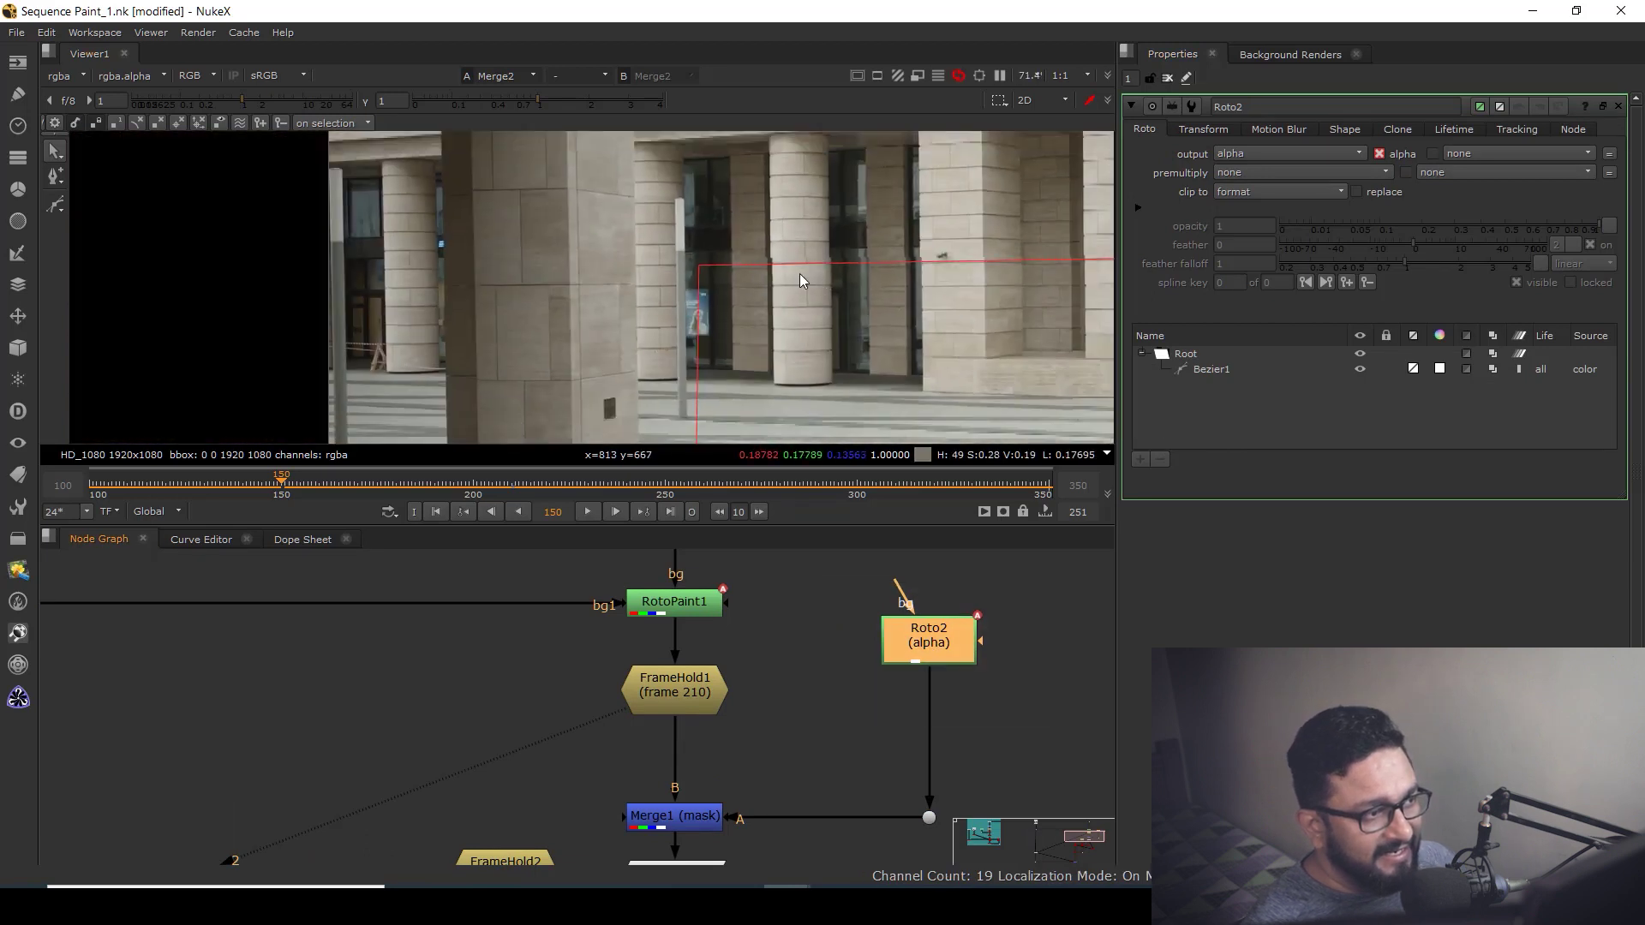
middle_click_drag(799, 274, 713, 225)
scroll(713, 226, "down", 2)
left_click_drag(545, 189, 1083, 416)
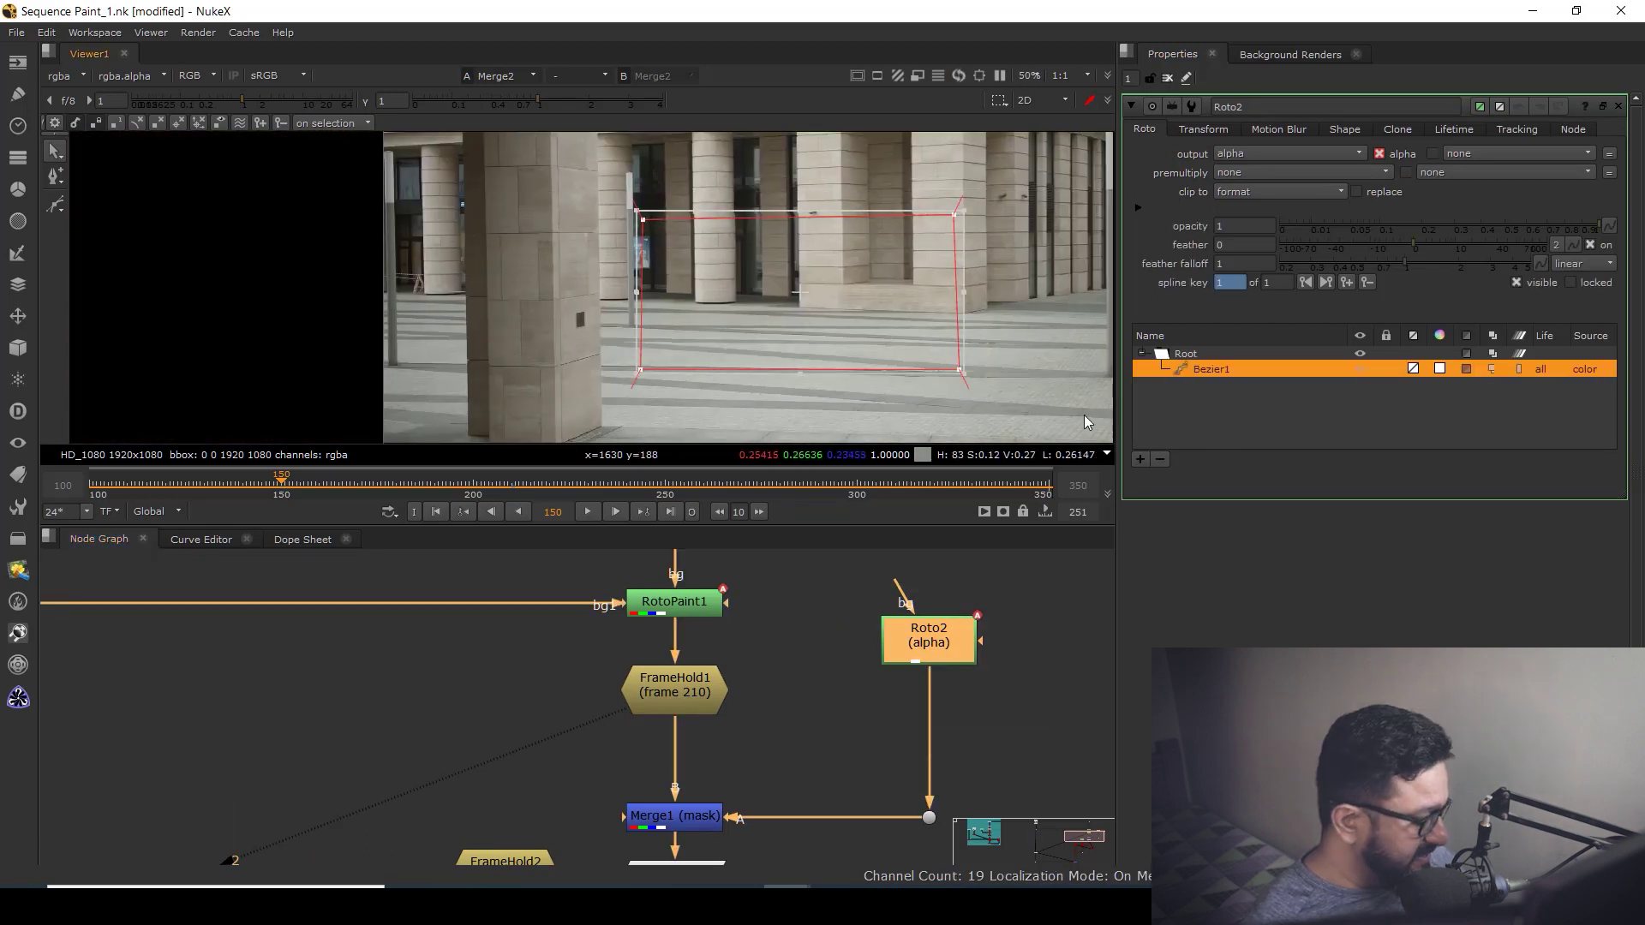
left_click(925, 320)
scroll(678, 222, "up", 6)
Step: Move Merge1 and its connected dot up, and insert a Transform node between Merge1 and Project3D1
middle_click_drag(943, 587, 922, 539)
middle_click_drag(704, 761, 719, 691)
left_click_drag(596, 664, 1028, 747)
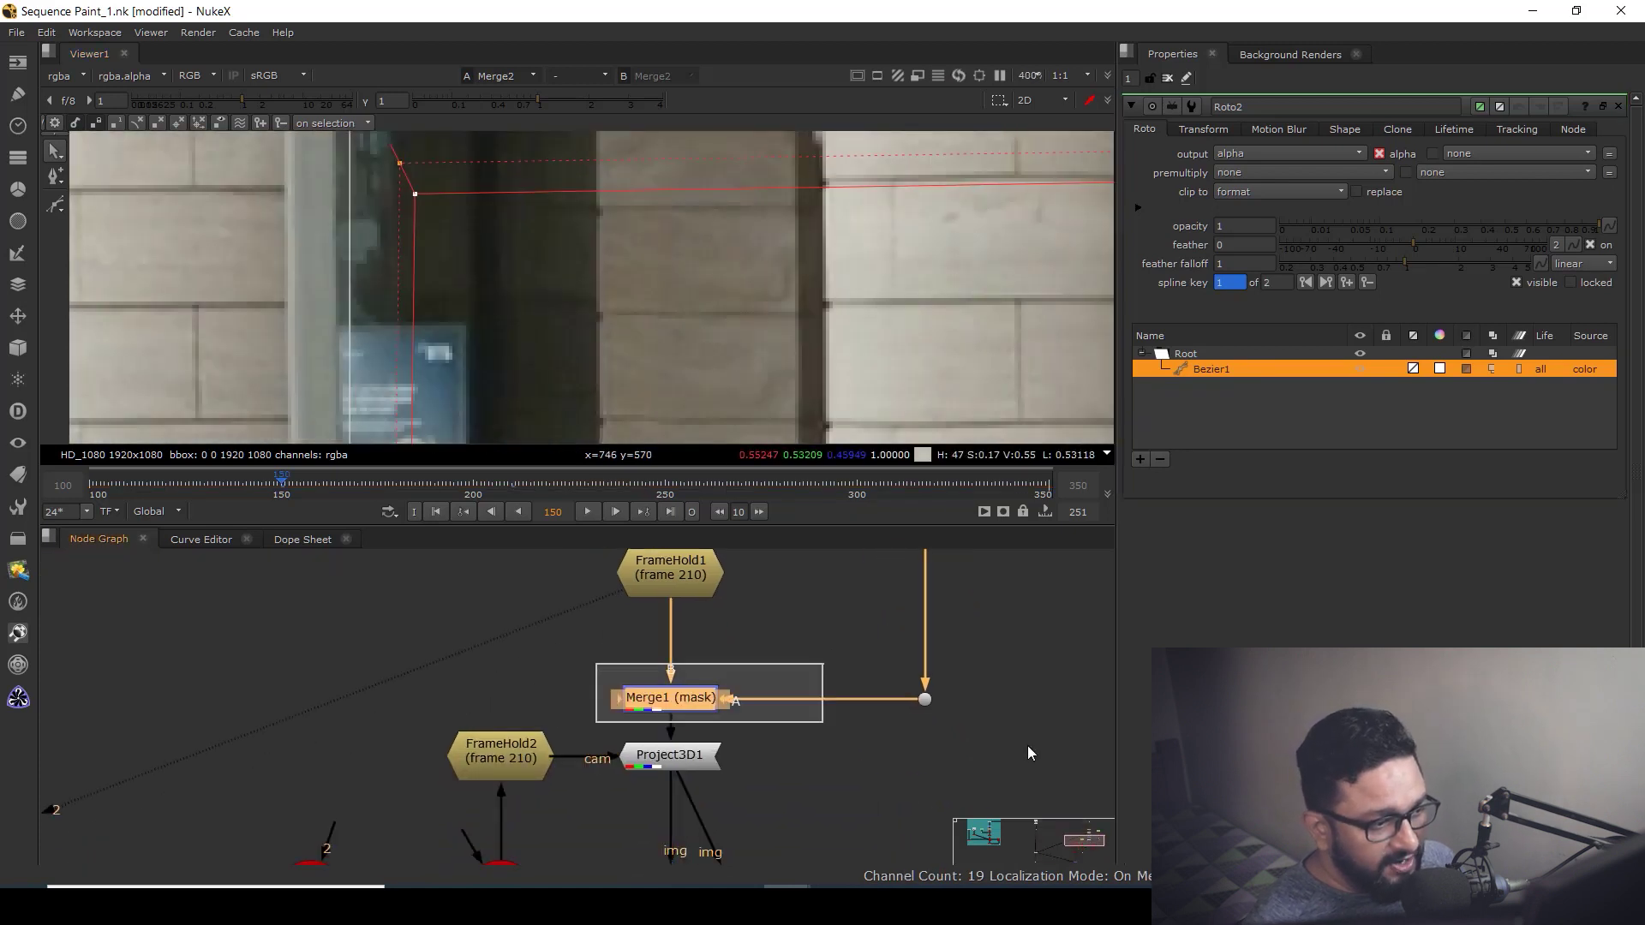
left_click_drag(710, 692, 672, 718)
left_click(756, 709)
key("t")
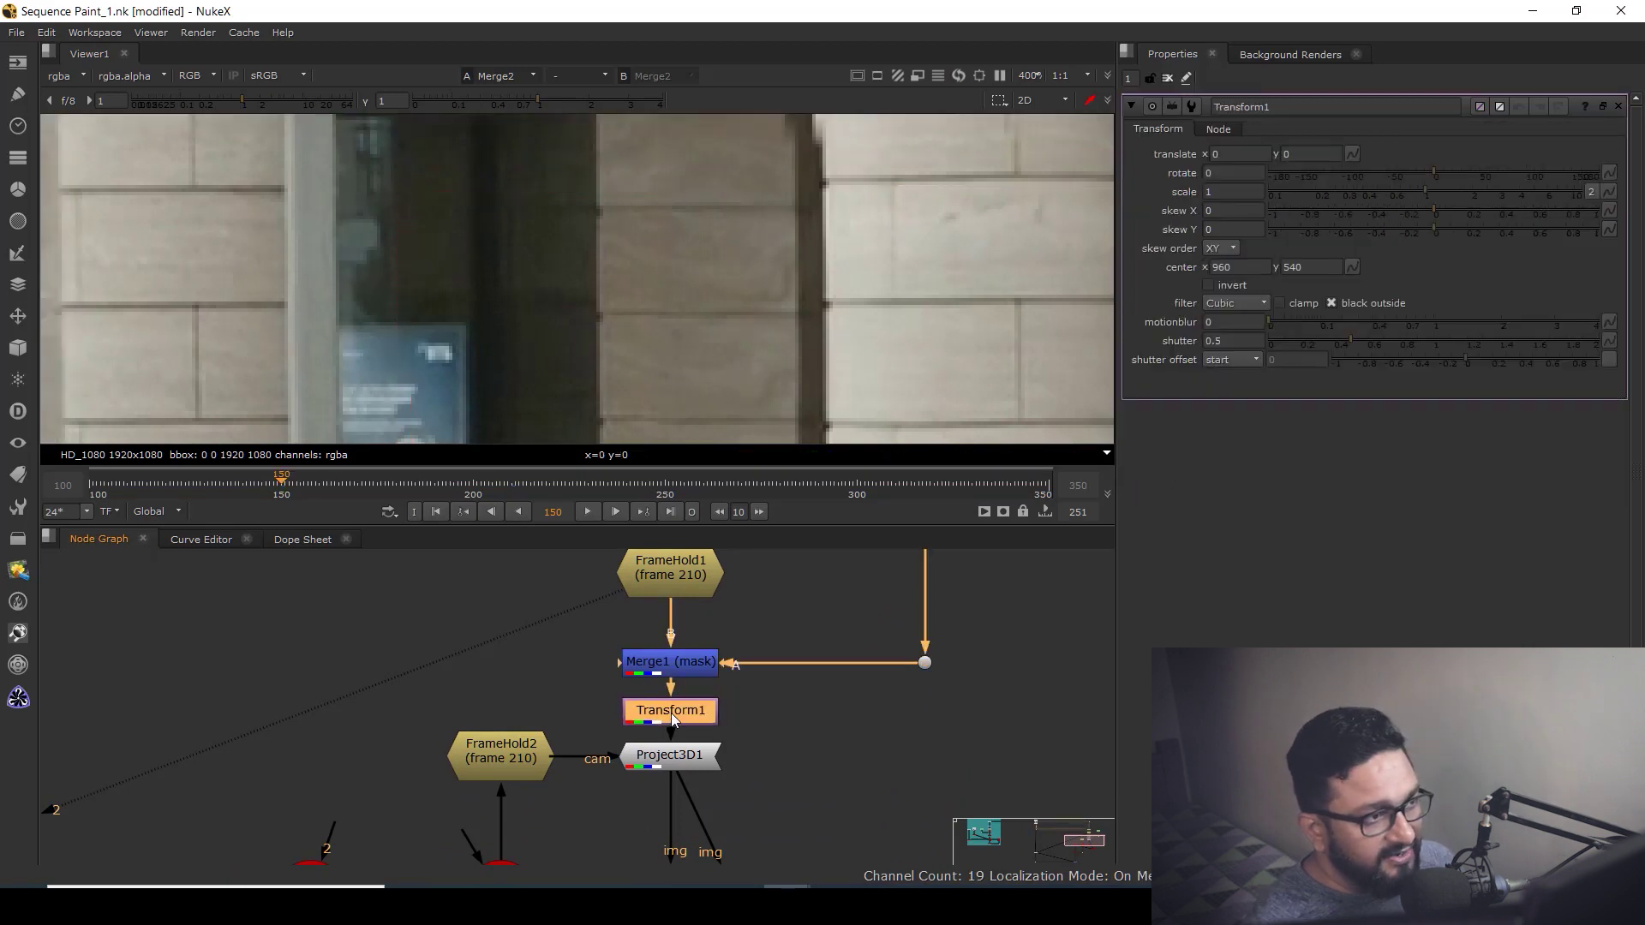
Step: Nudge Transform1 horizontally to a translate x of -2 to align the patch with the pillar in the footage
scroll(809, 414, "down", 7)
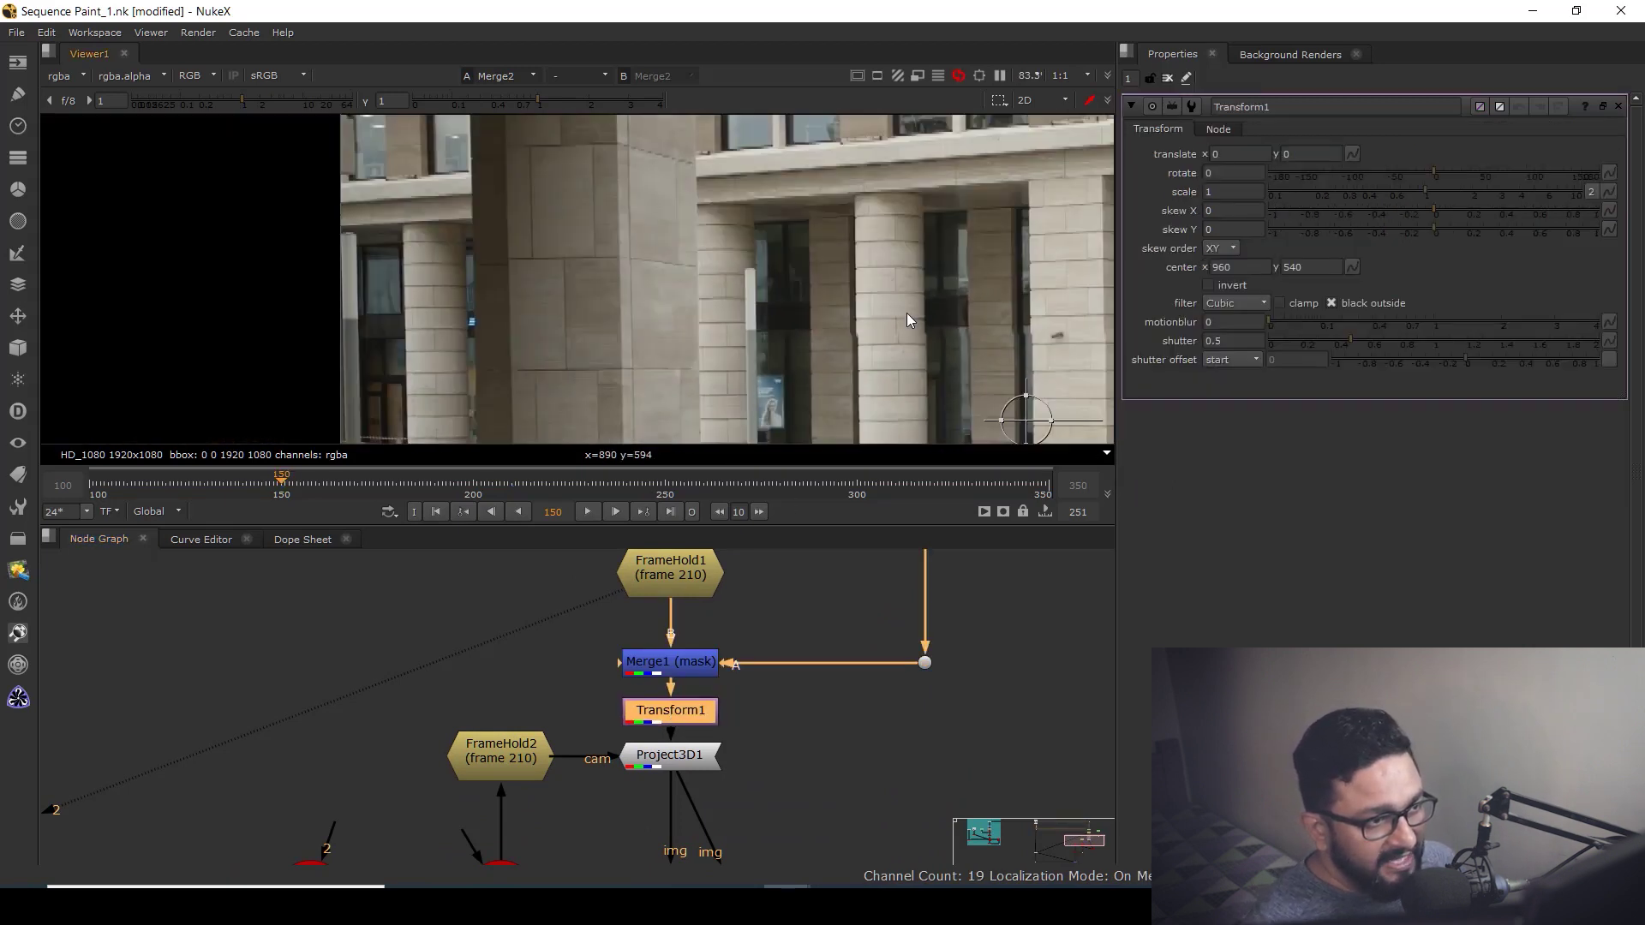
scroll(907, 319, "up", 1)
scroll(785, 370, "up", 2)
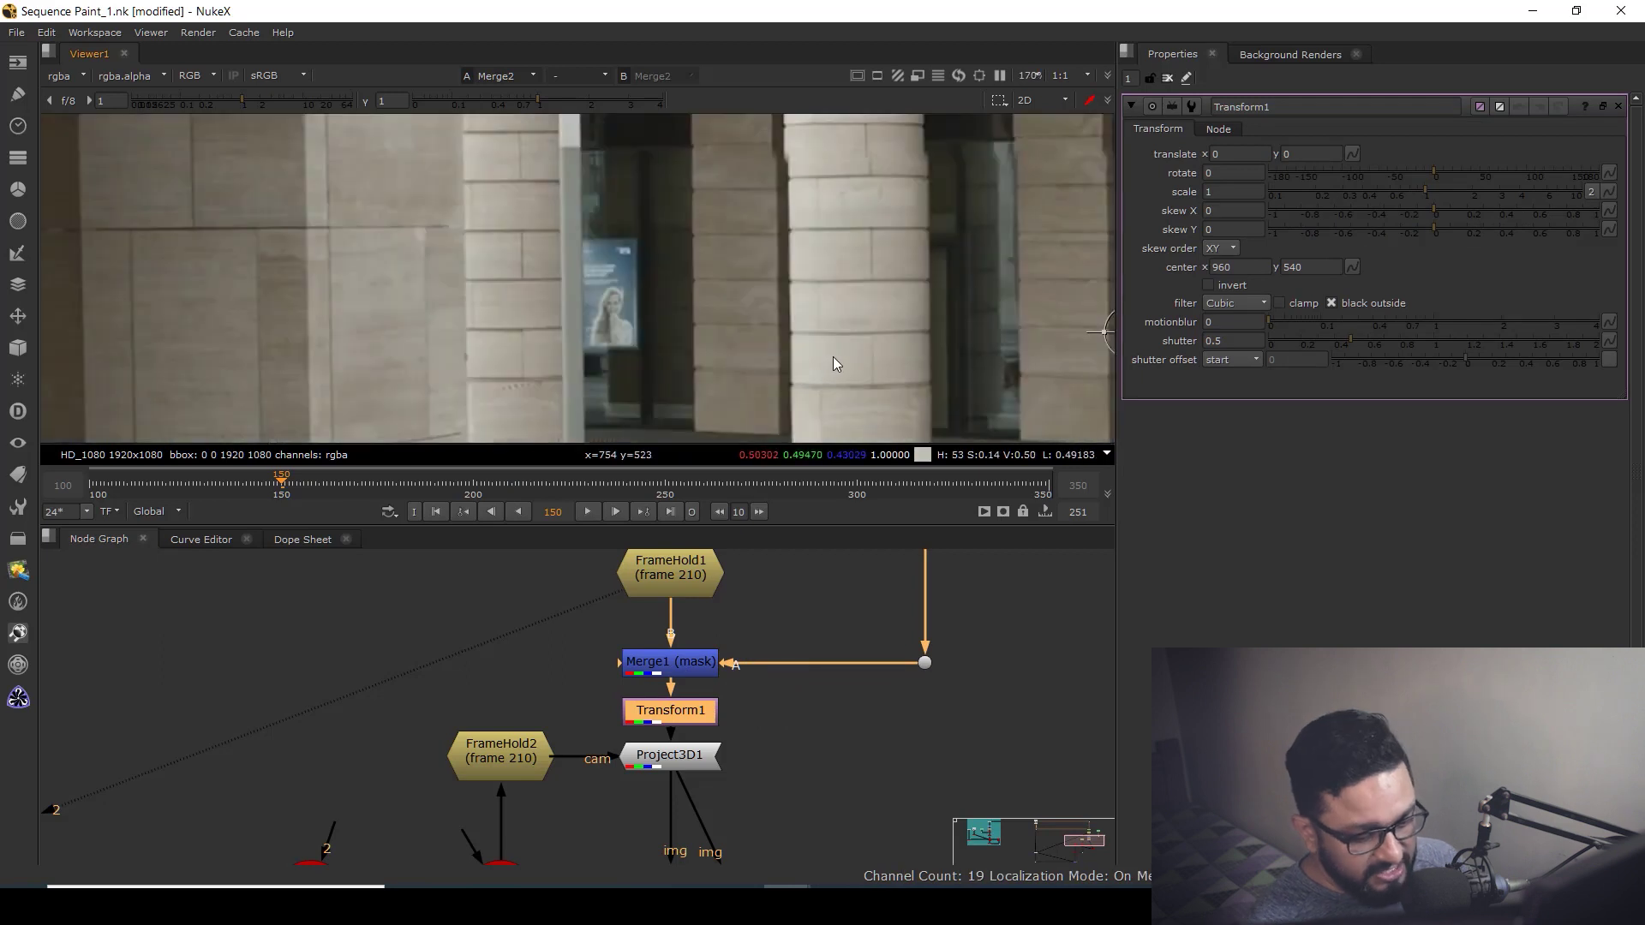
key("KP_4")
key("KP_4")
key("KP_4")
key("KP_6")
scroll(886, 296, "down", 4)
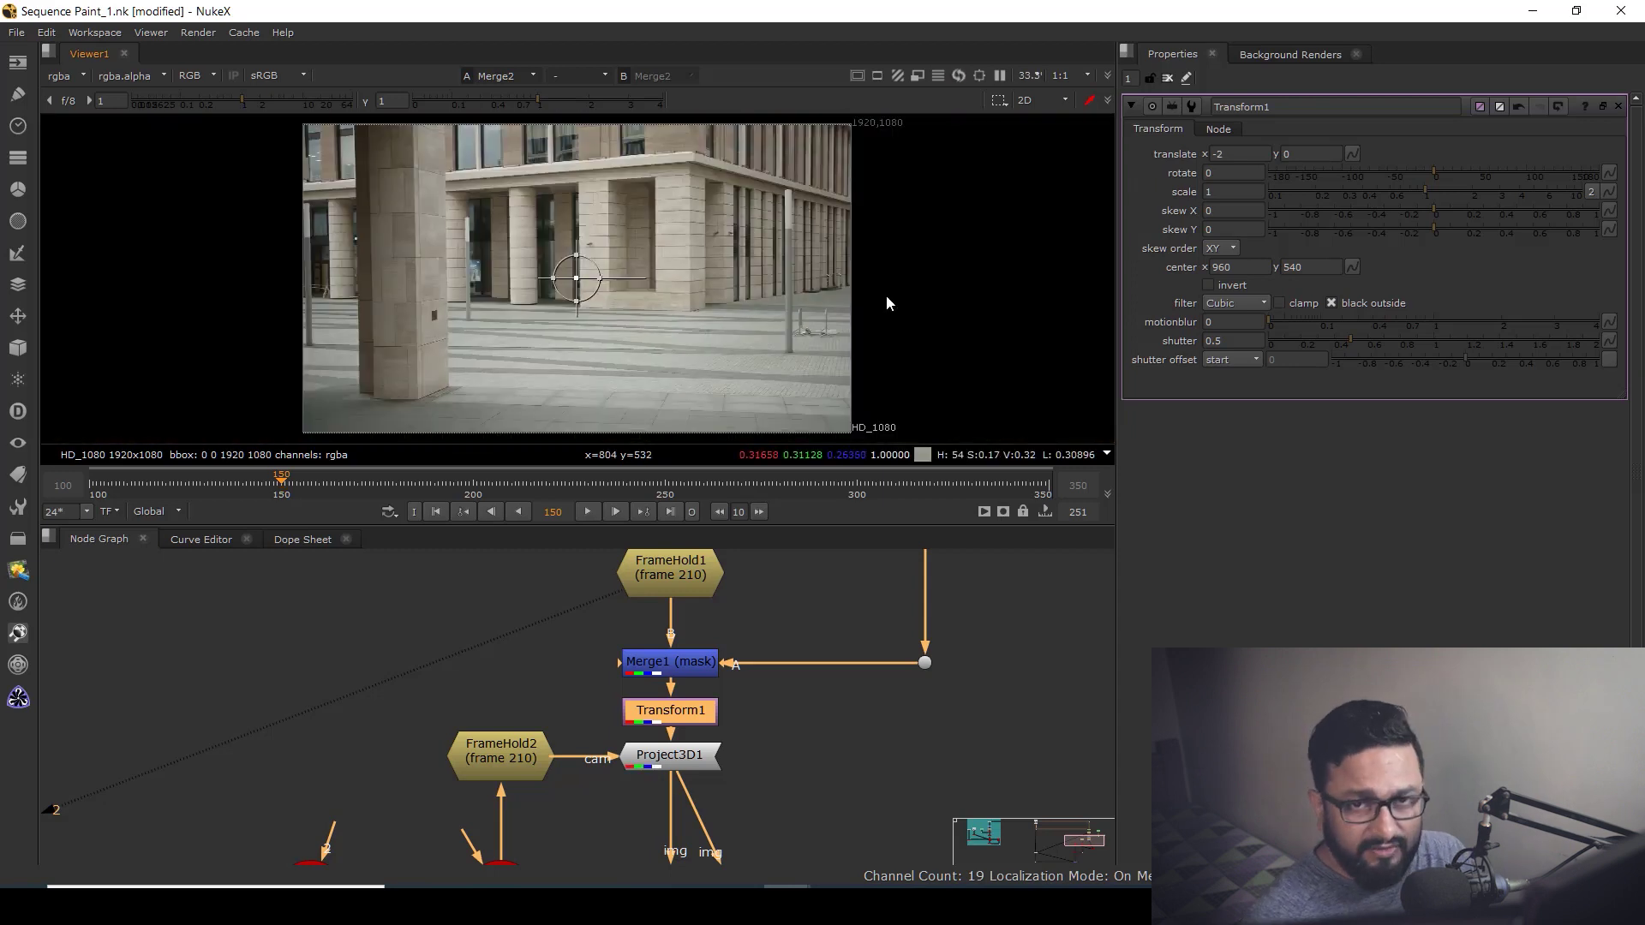
Step: Close the open node properties and play back the corrected Merge2 composite in the enlarged viewer from frame 150
middle_click_drag(747, 341, 738, 374)
left_click(1166, 80)
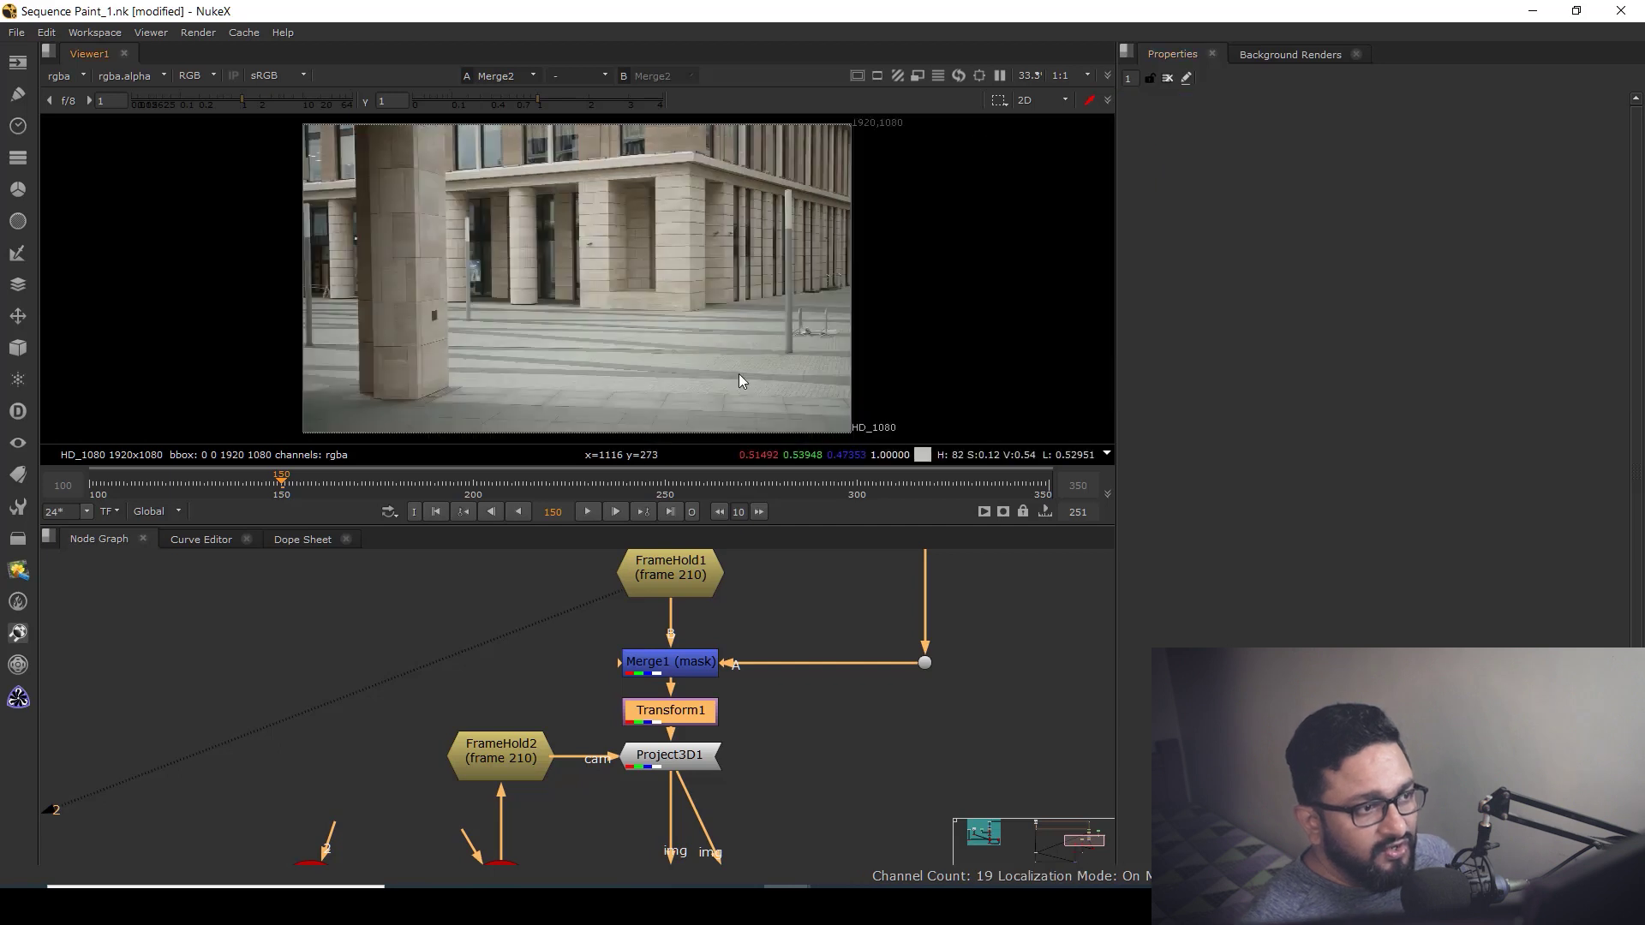
key("space")
scroll(867, 470, "up", 3)
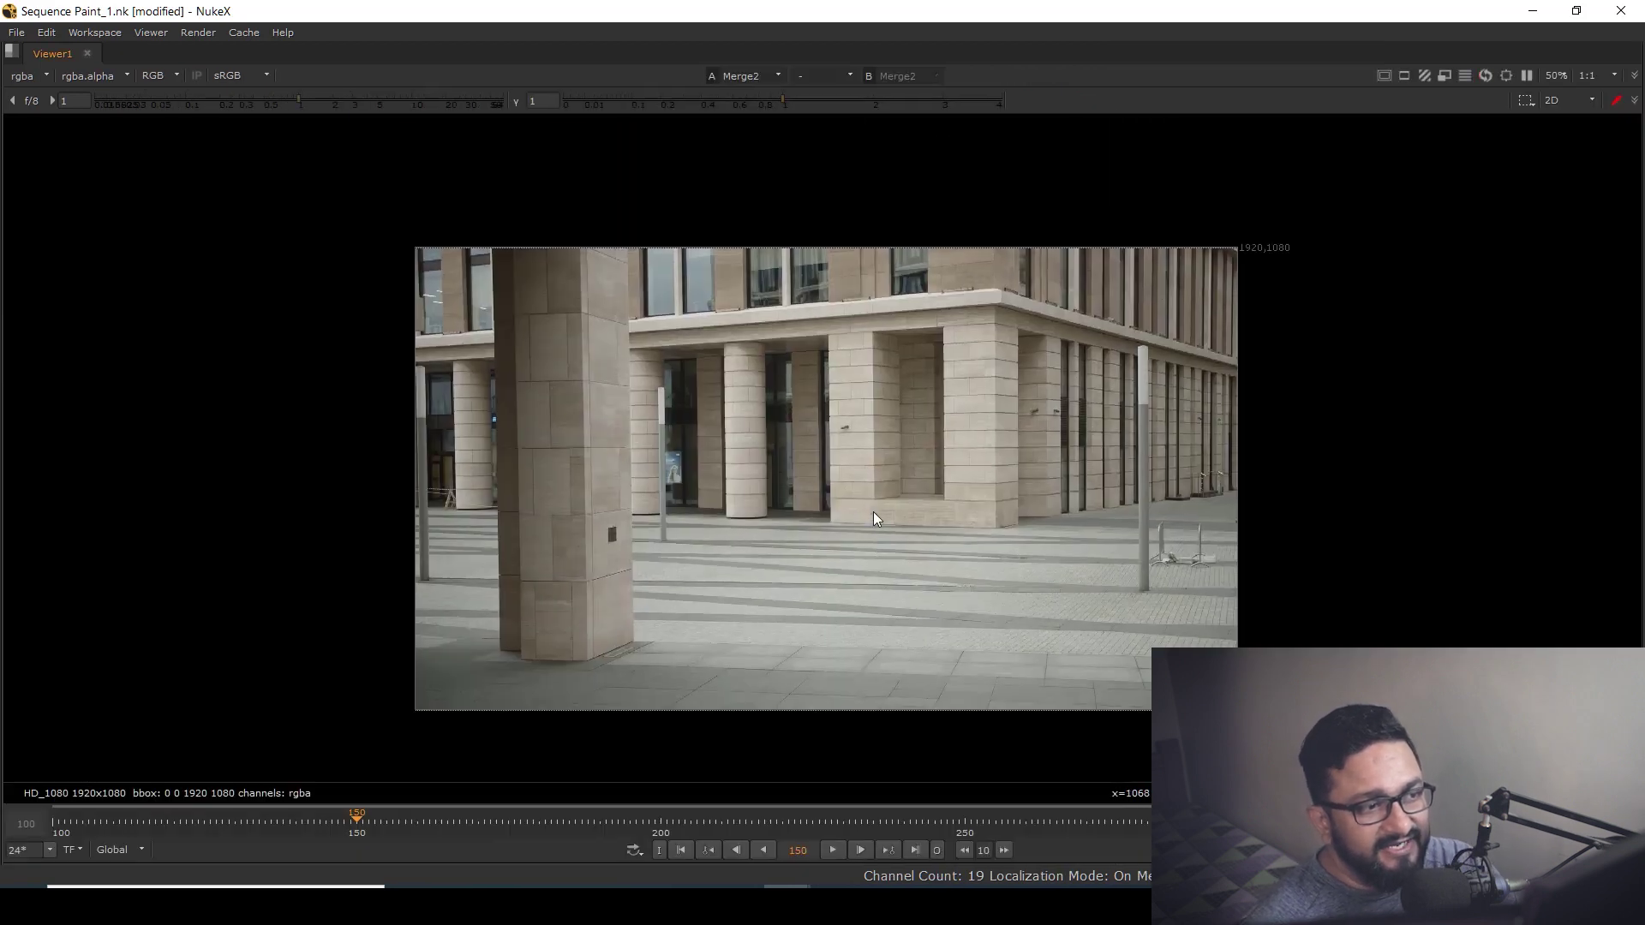
left_click(833, 850)
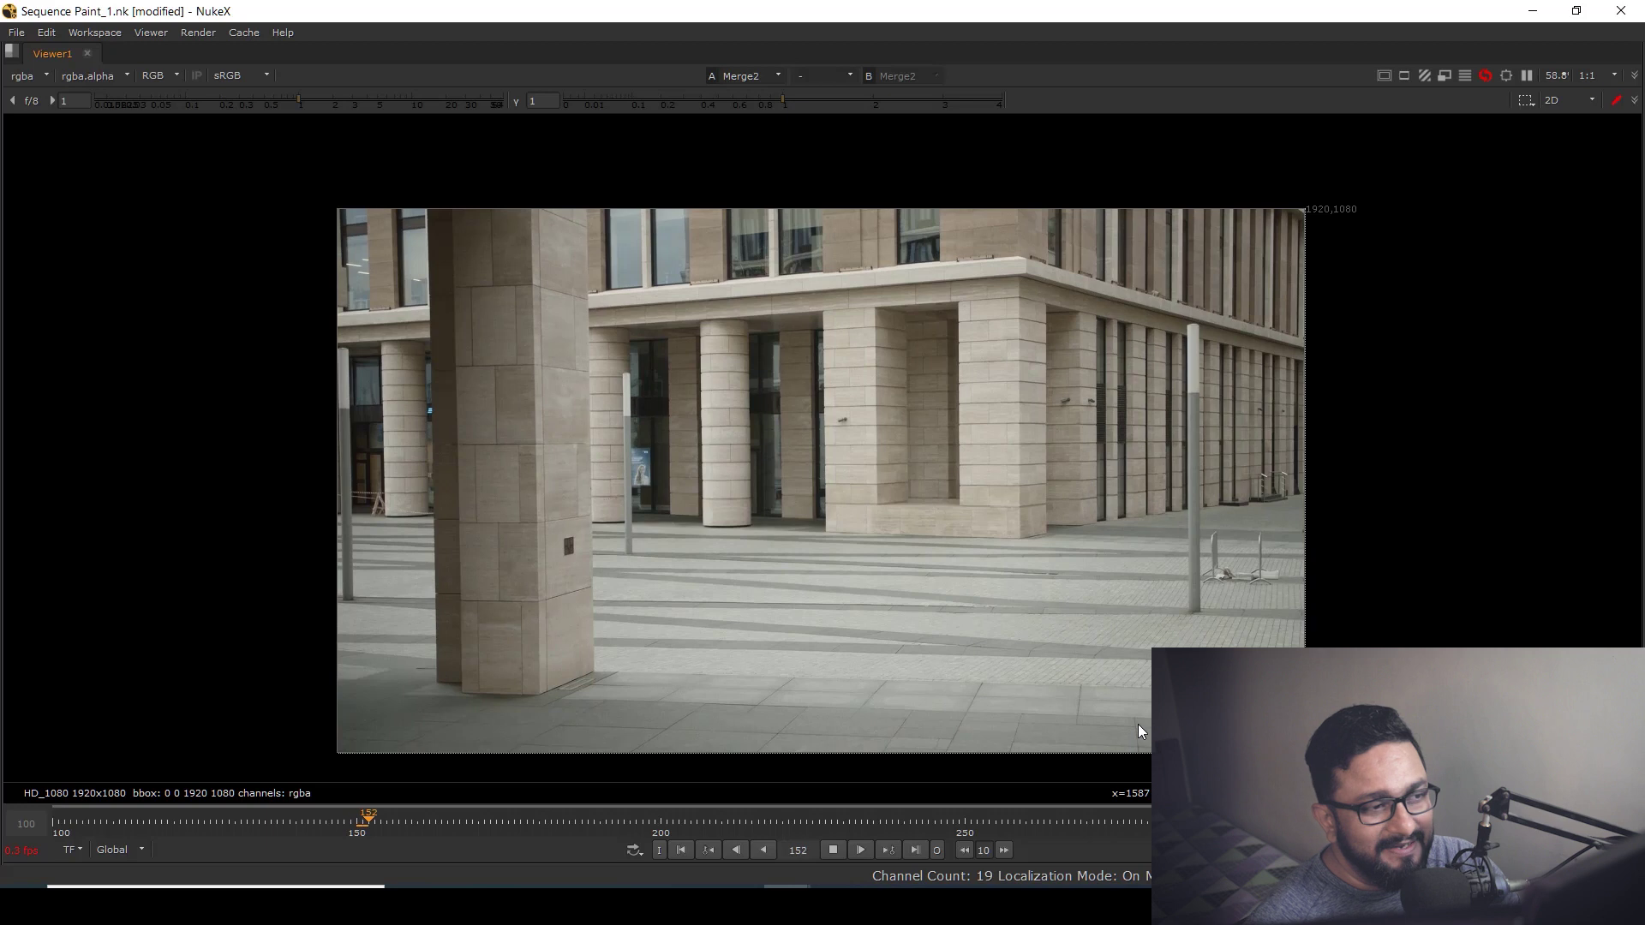